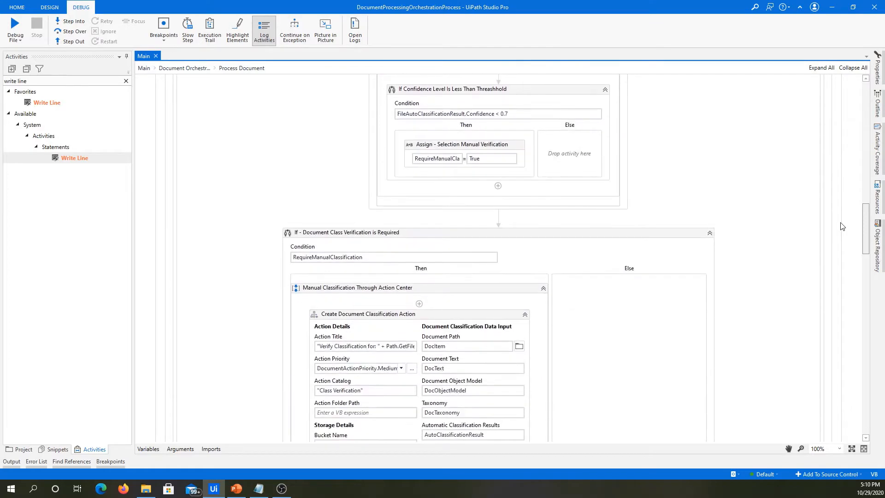
# Review the Process Document workflow from the document class verification section down to the Data Extraction Scope and its extractors.
pyautogui.scroll(-2, 840, 239)
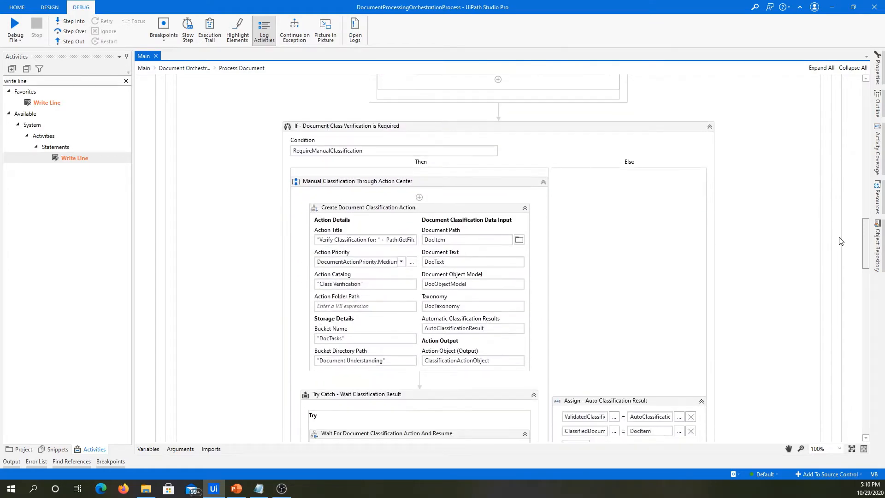
pyautogui.scroll(-10, 840, 249)
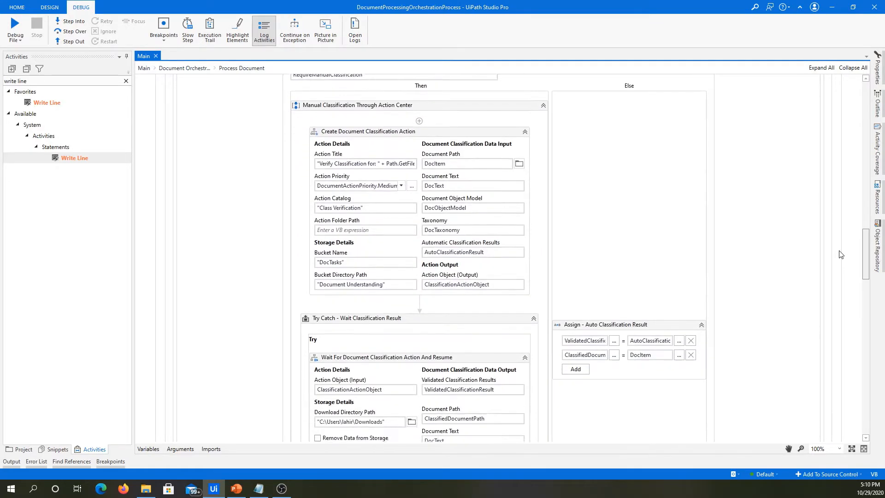
pyautogui.scroll(-3, 839, 326)
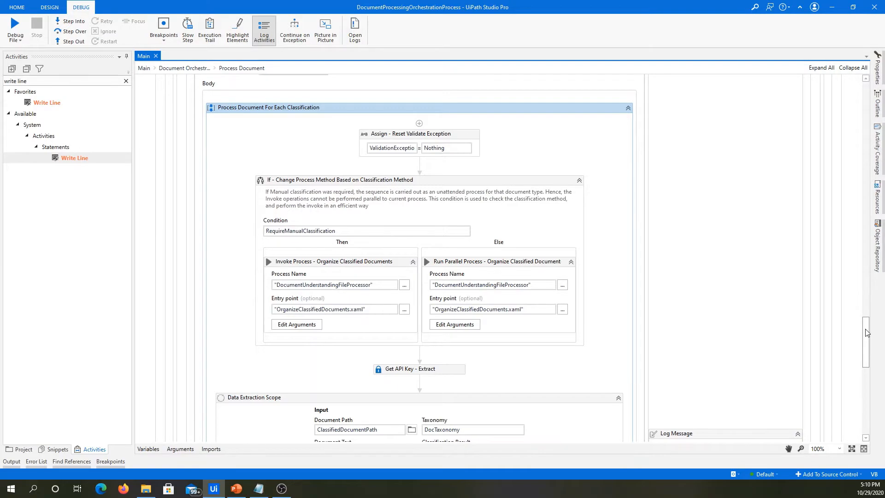
pyautogui.moveTo(867, 333); pyautogui.dragTo(865, 369)
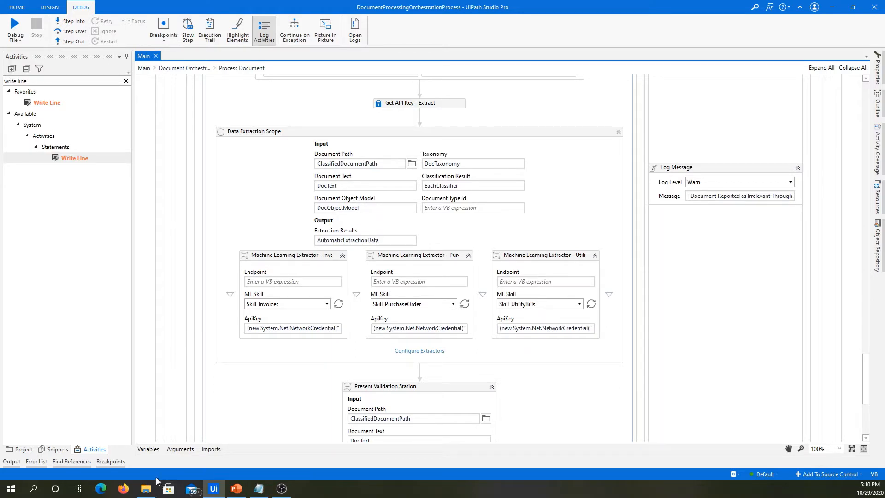
# Switch to File Explorer and open the PDFs 4 Form 10-K - Zoom and 5 Form-4-Zoom-3 from the Samples folder.
pyautogui.click(147, 489)
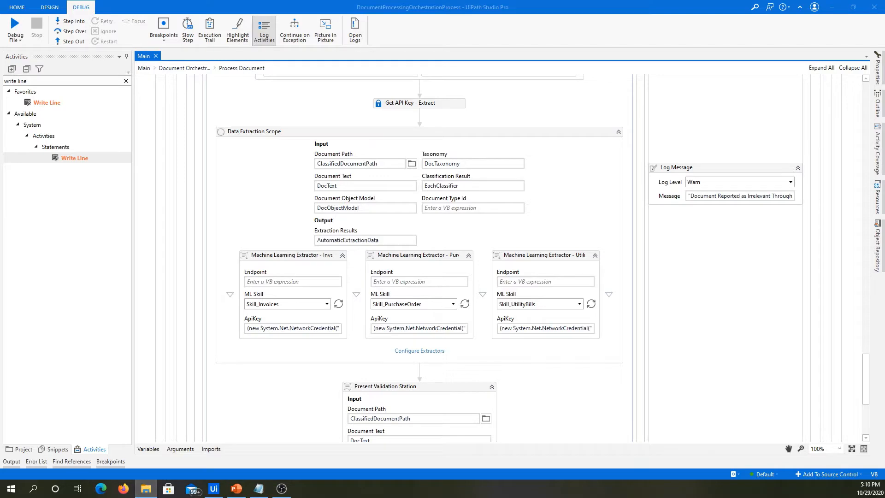
pyautogui.moveTo(382, 79); pyautogui.dragTo(472, 156)
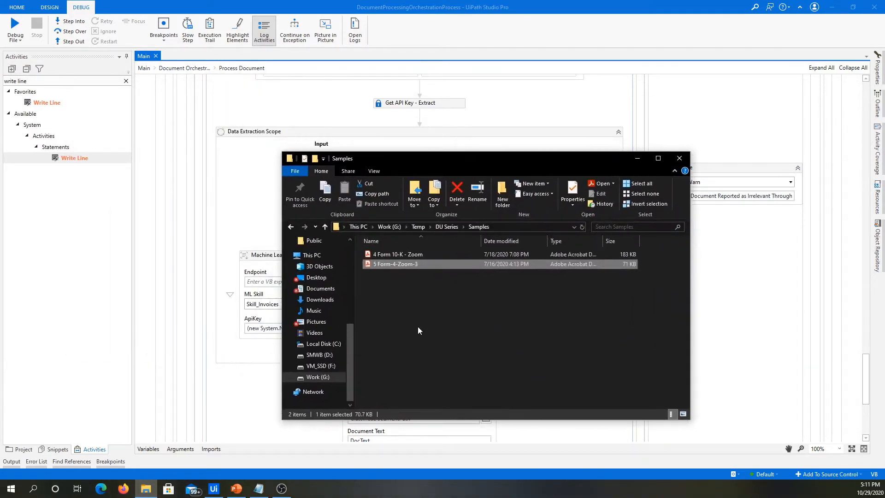
pyautogui.click(429, 307)
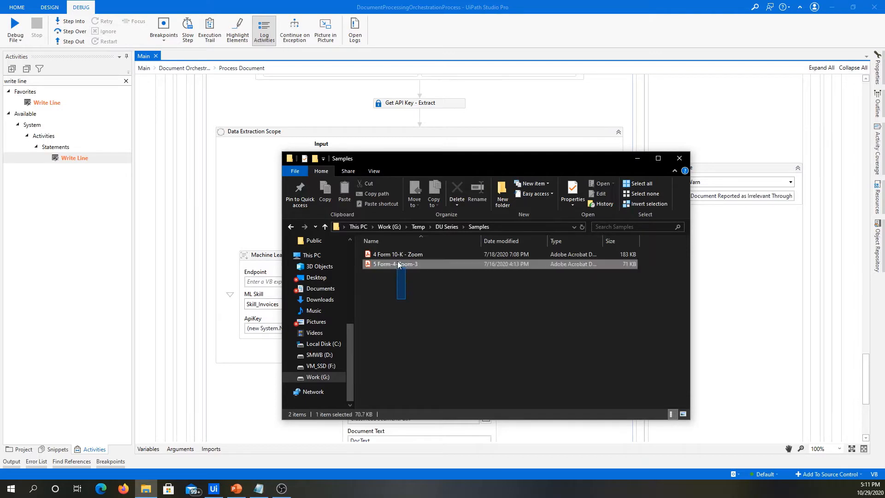
pyautogui.click(401, 254)
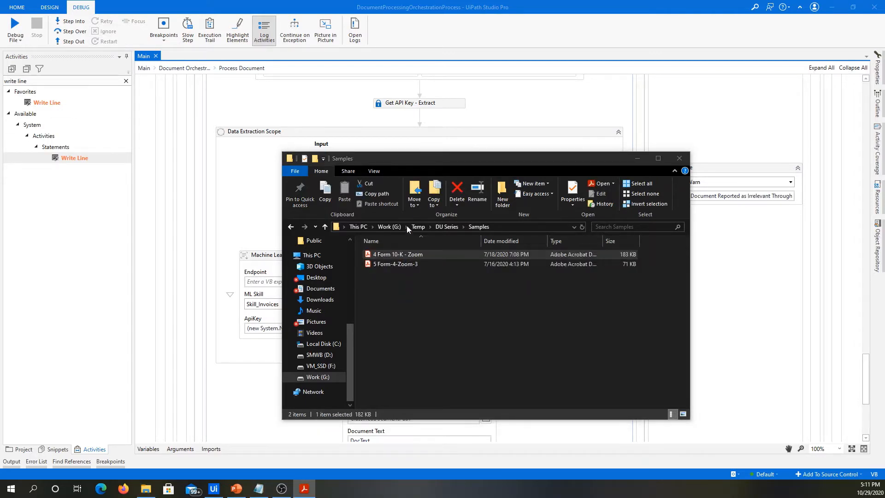
pyautogui.click(399, 262)
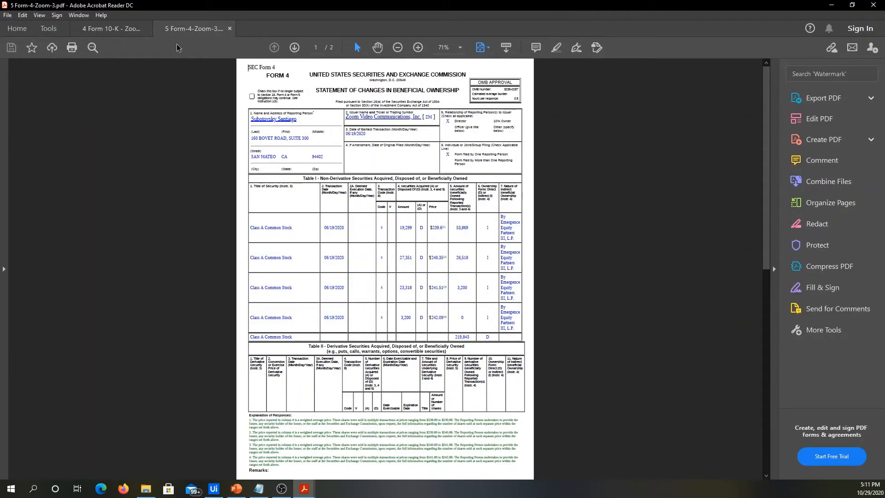
# Examine the Form 10-K PDF's title, company name and consolidated balance sheet table, including its year columns.
pyautogui.click(106, 31)
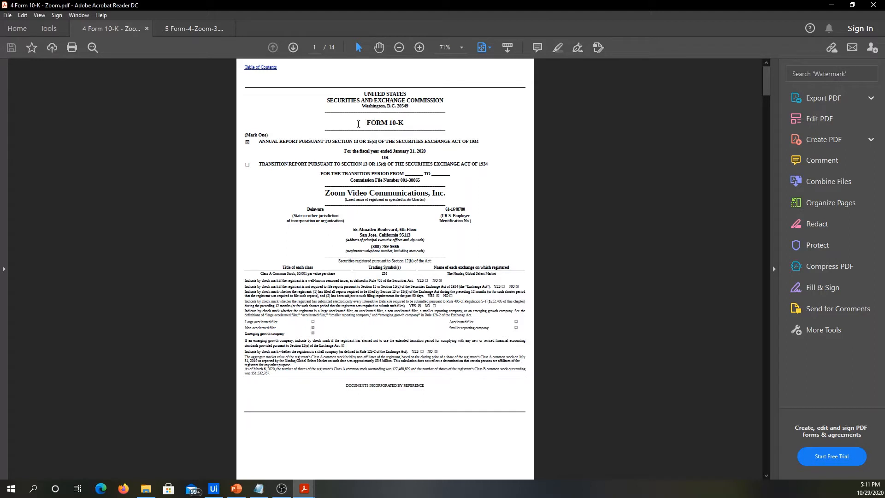
pyautogui.moveTo(340, 123); pyautogui.dragTo(405, 123)
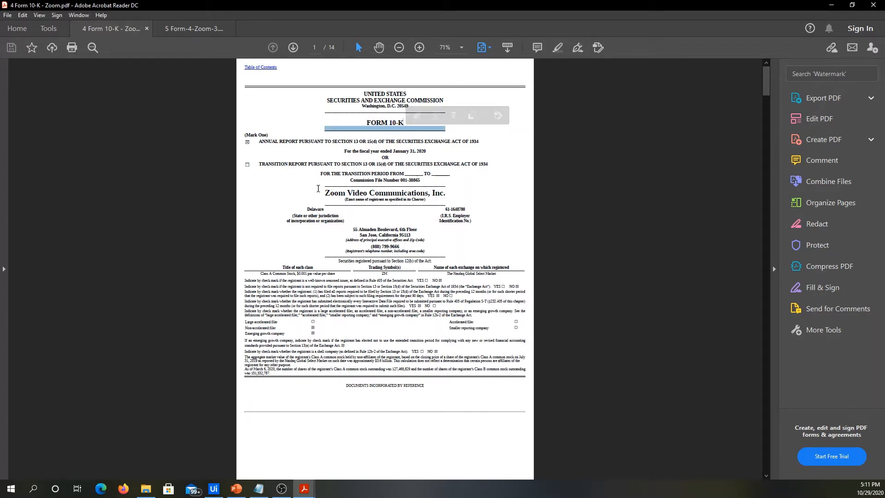
pyautogui.click(384, 194)
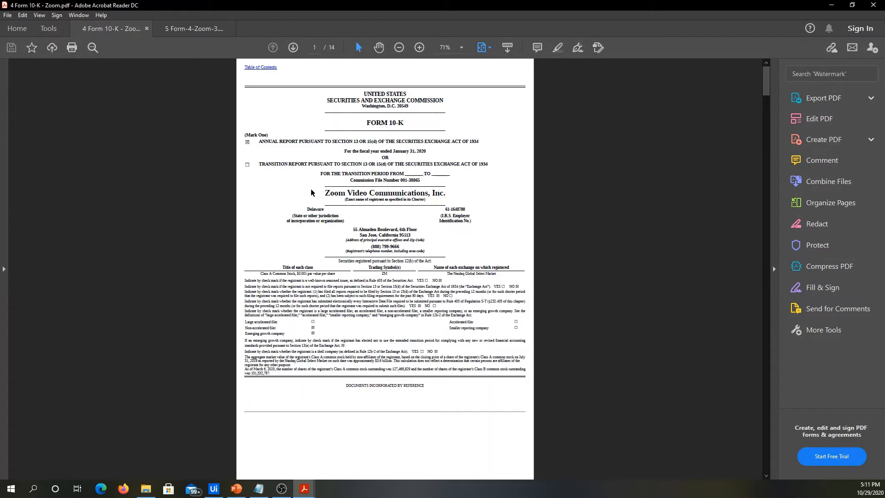
pyautogui.moveTo(326, 190); pyautogui.dragTo(446, 194)
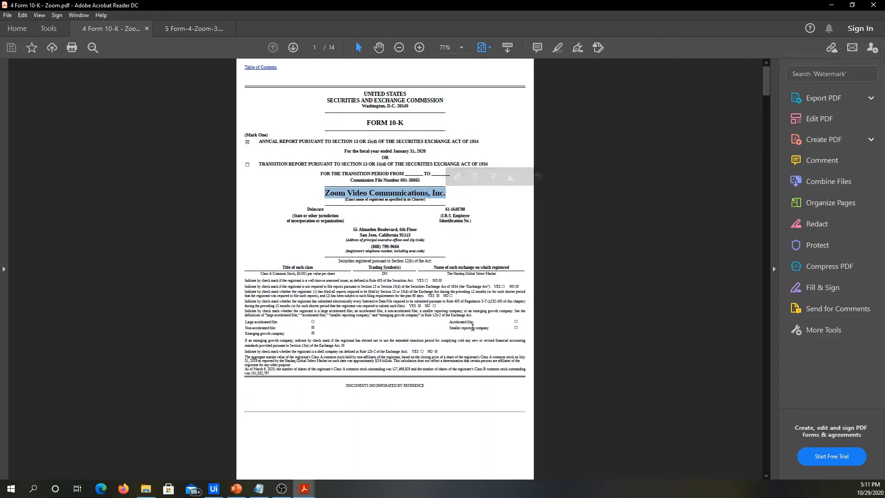
pyautogui.scroll(-3, 474, 327)
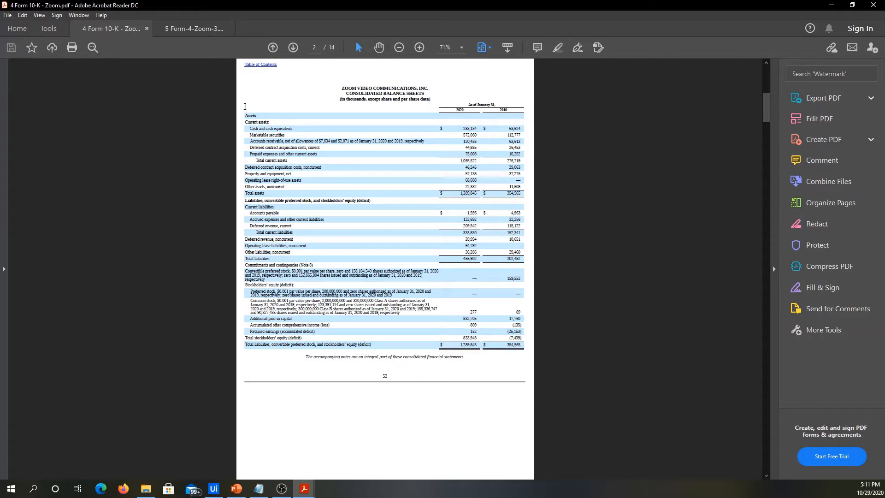
pyautogui.moveTo(244, 106); pyautogui.dragTo(518, 349)
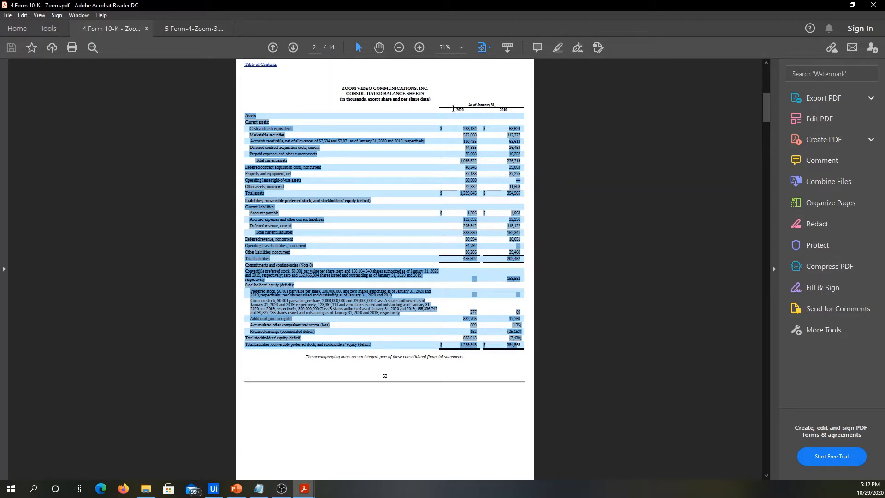
pyautogui.moveTo(454, 110)
pyautogui.mouseDown()
pyautogui.moveTo(474, 110)
pyautogui.moveTo(466, 114)
pyautogui.mouseUp()
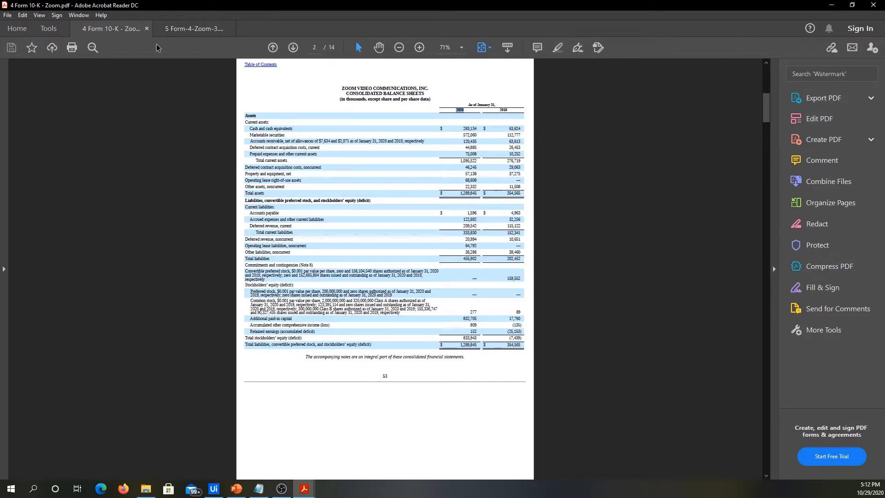
# Examine the reporting person's name and address fields in the Form 4 PDF at 150% zoom.
pyautogui.click(175, 30)
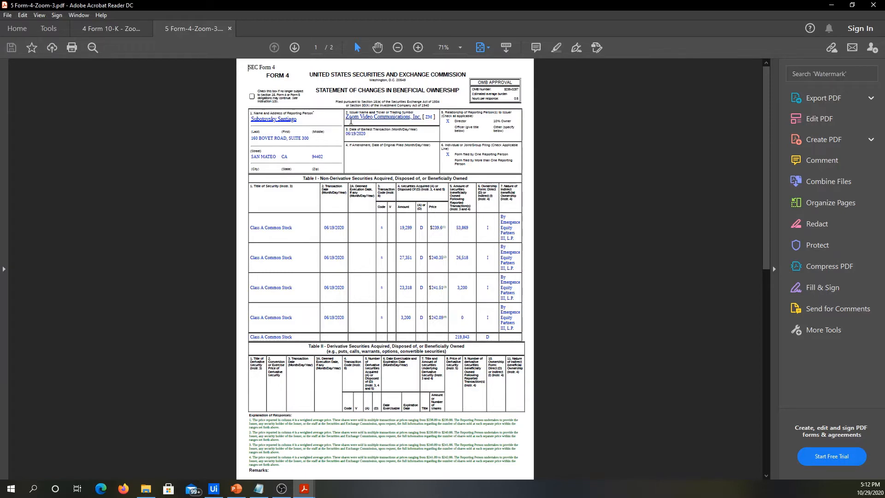
pyautogui.keyDown('ctrl'); pyautogui.scroll(1, 312, 164); pyautogui.keyUp('ctrl')
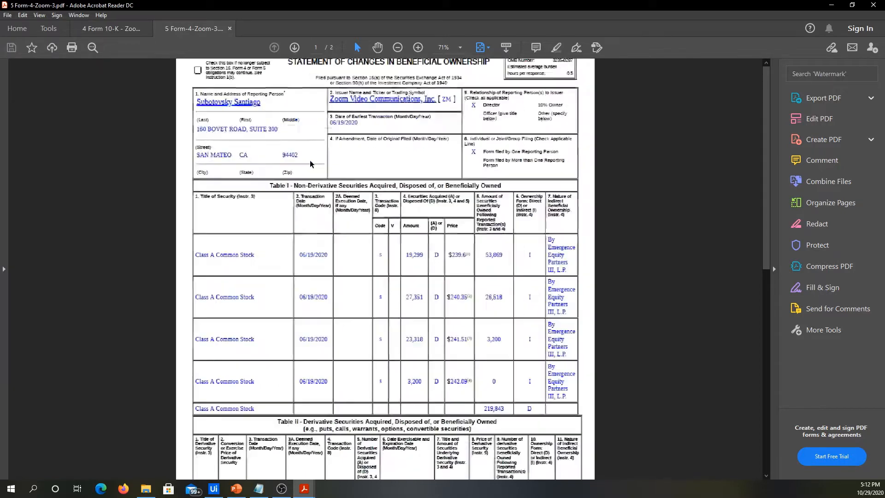
pyautogui.keyDown('ctrl'); pyautogui.scroll(2, 311, 163); pyautogui.keyUp('ctrl')
pyautogui.scroll(2, 284, 183)
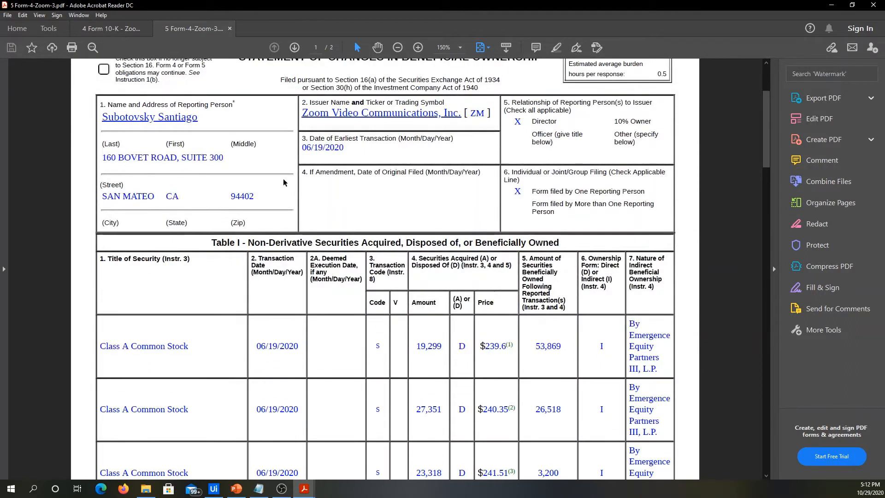
pyautogui.scroll(1, 284, 183)
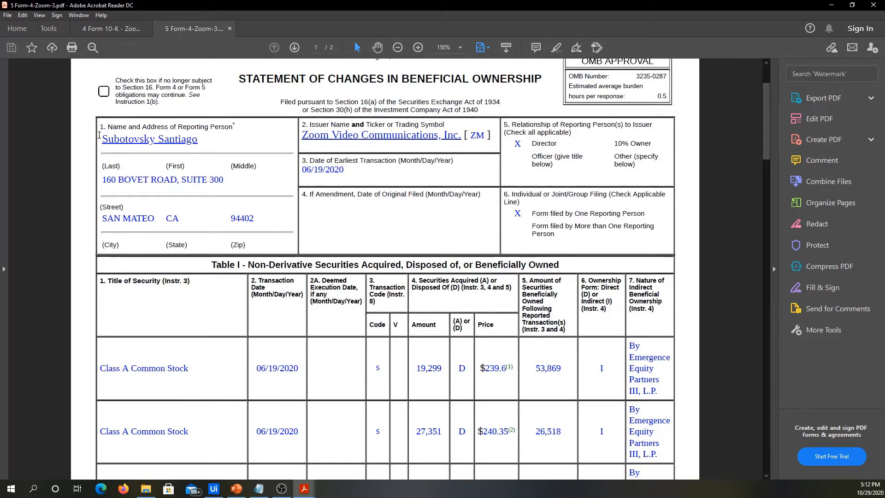
pyautogui.moveTo(99, 135); pyautogui.dragTo(241, 142)
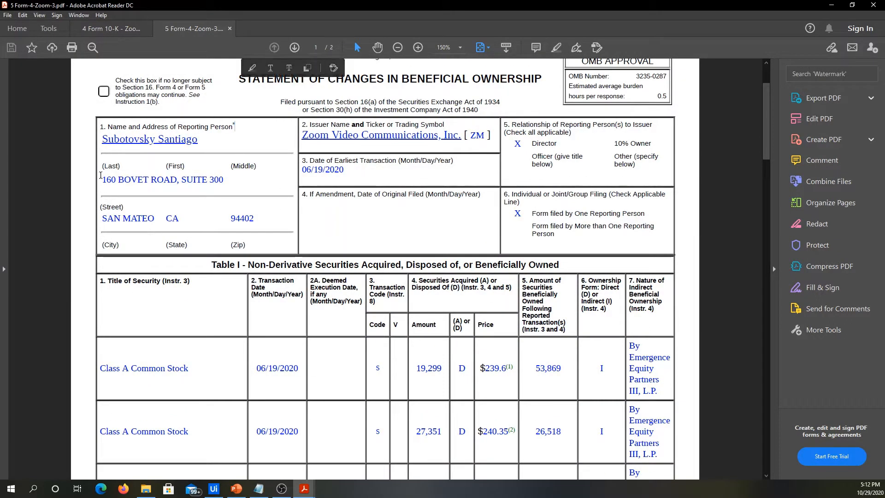
pyautogui.moveTo(101, 175); pyautogui.dragTo(261, 183)
pyautogui.click(261, 182)
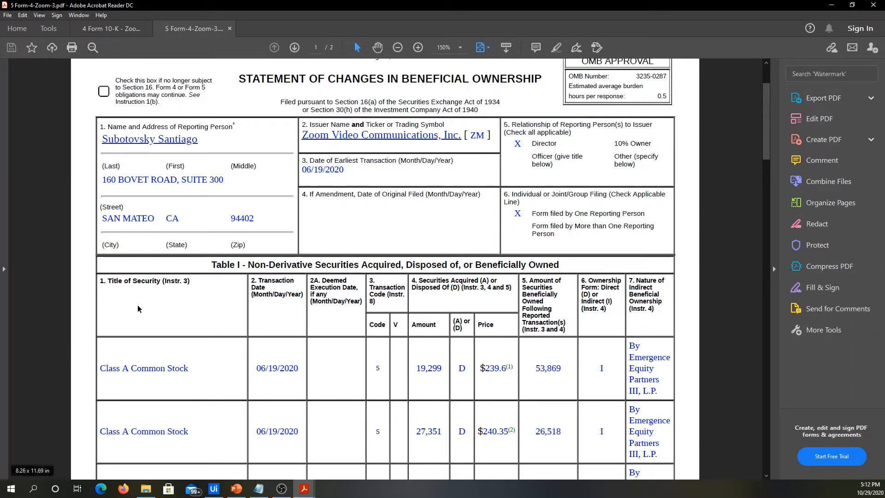
# Examine the Form 4 checkbox sections for the reporting person's relationship to the issuer and individual or joint filing.
pyautogui.moveTo(503, 123); pyautogui.dragTo(627, 230)
pyautogui.click(594, 227)
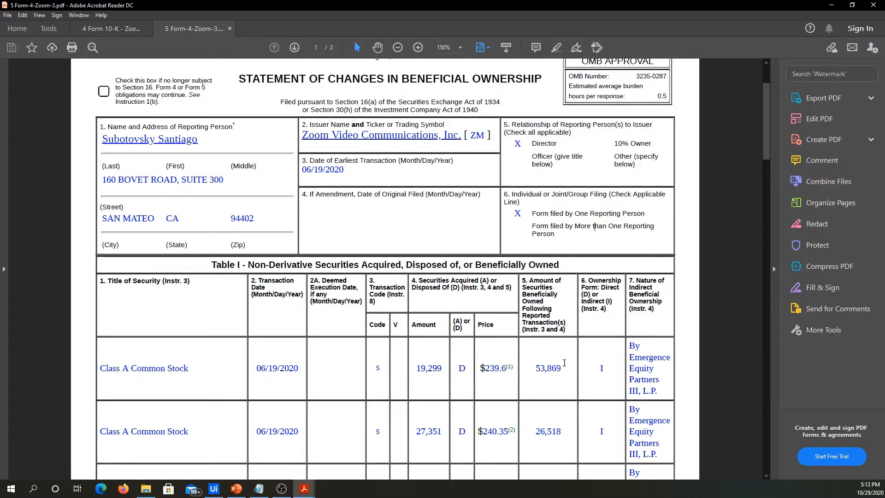
pyautogui.moveTo(513, 144); pyautogui.dragTo(551, 163)
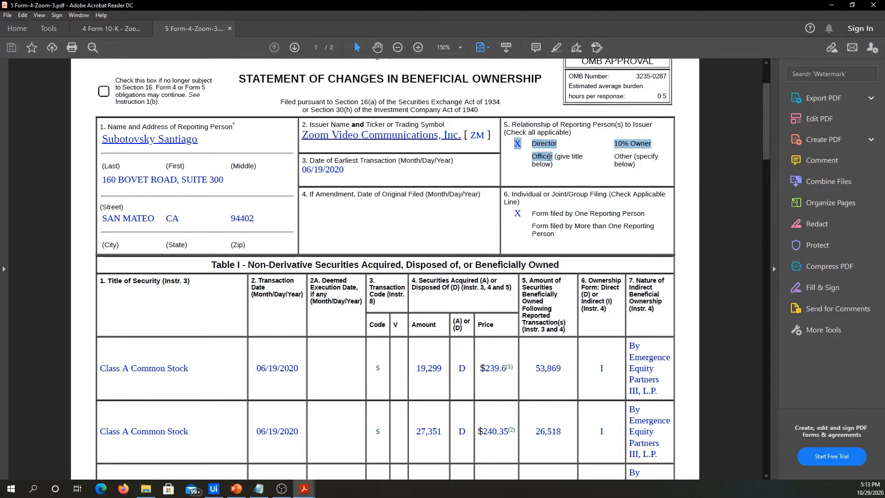
pyautogui.click(517, 149)
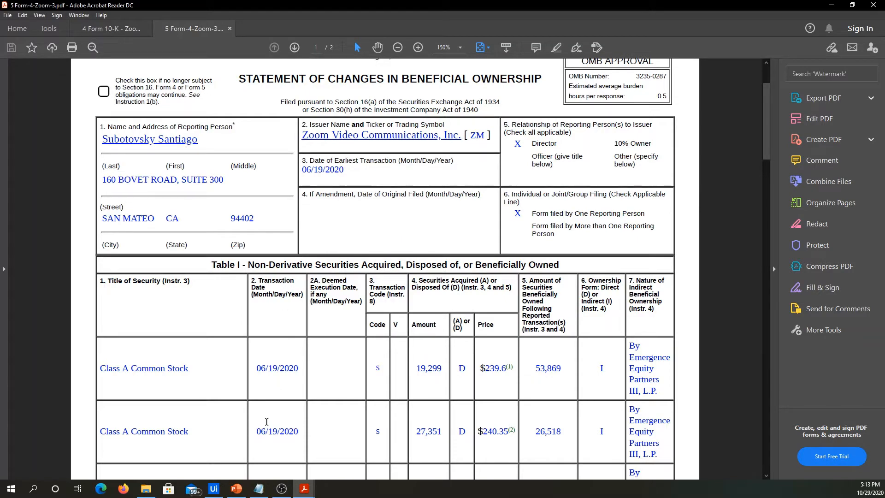
# Switch to UiPath Studio and add a Form Extractor after the utility bills extractor in the Data Extraction Scope.
pyautogui.click(216, 492)
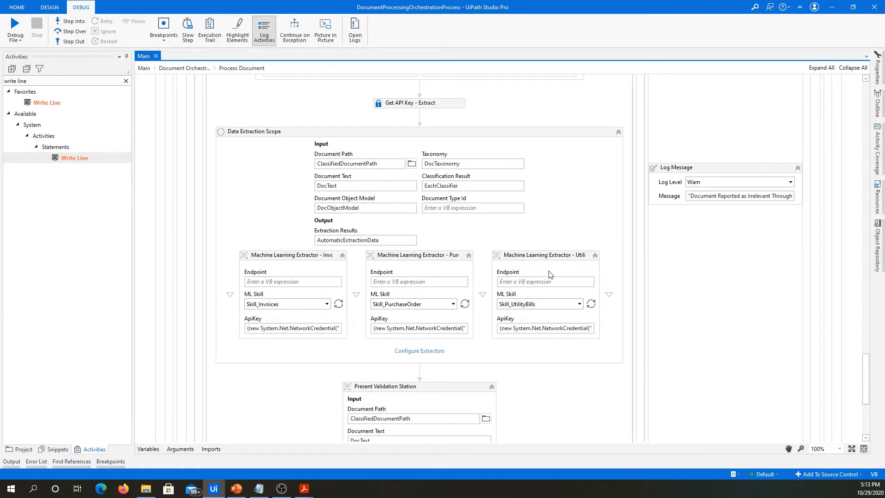
pyautogui.click(80, 79)
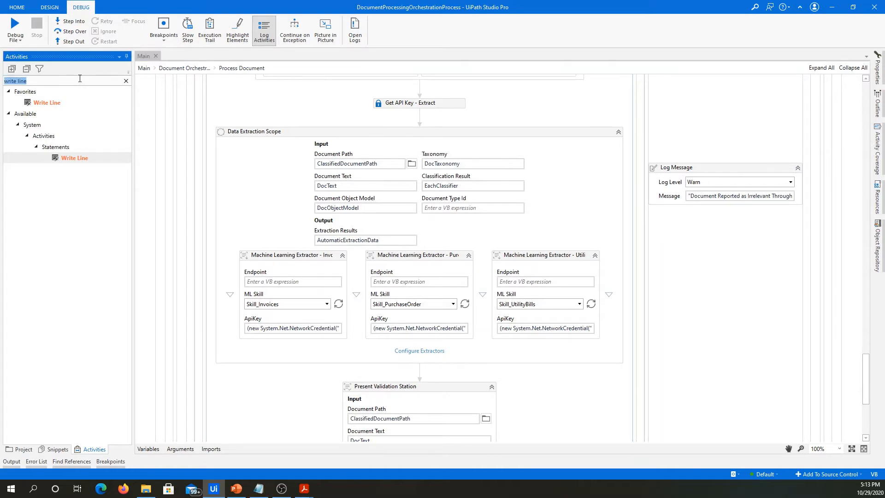
pyautogui.write('form')
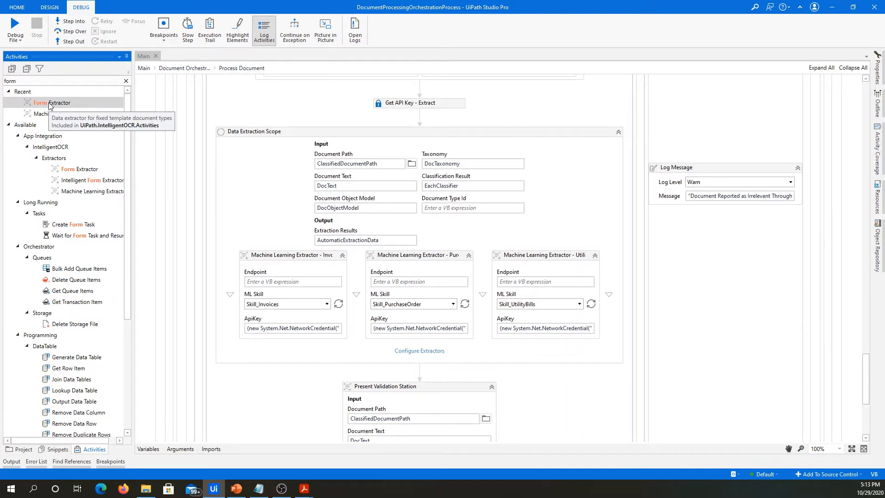
pyautogui.moveTo(49, 105); pyautogui.dragTo(608, 304)
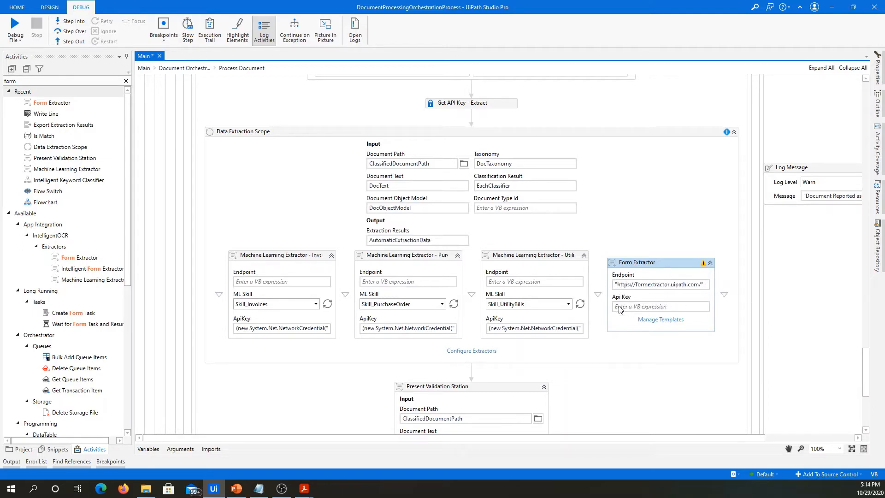
pyautogui.moveTo(617, 303)
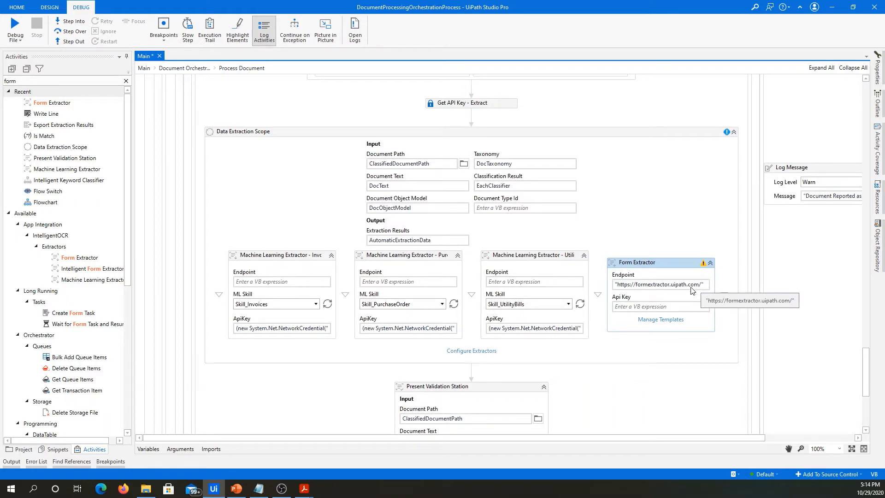
pyautogui.click(878, 85)
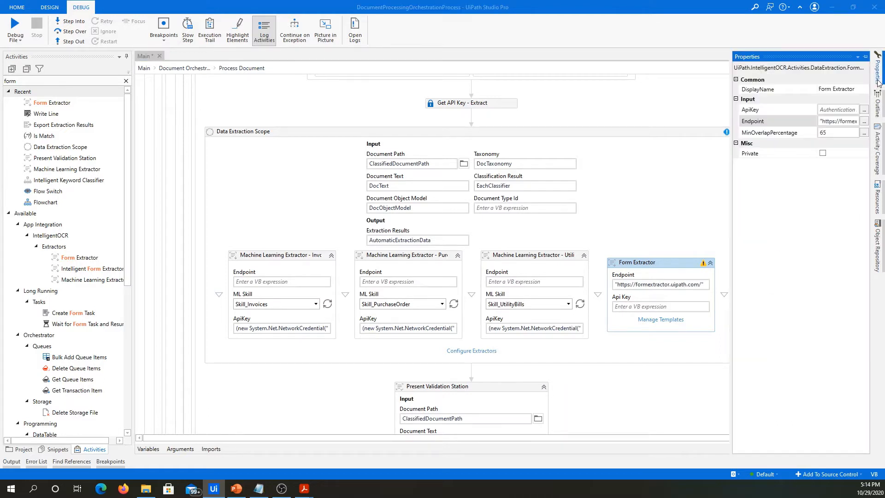
pyautogui.click(864, 124)
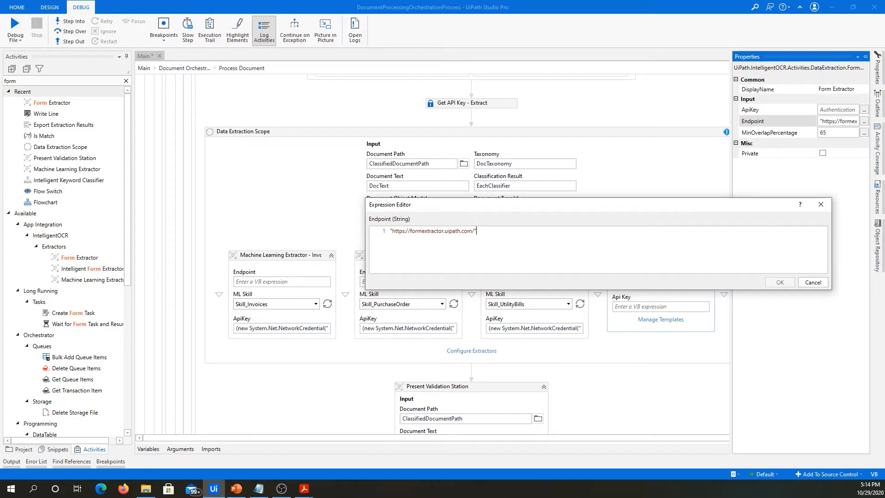
pyautogui.hotkey('alt', 'Tab')
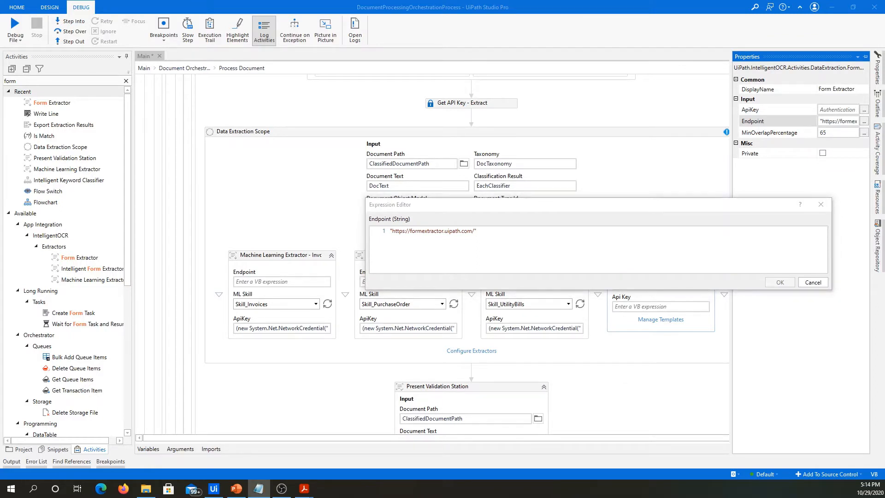
pyautogui.click(477, 230)
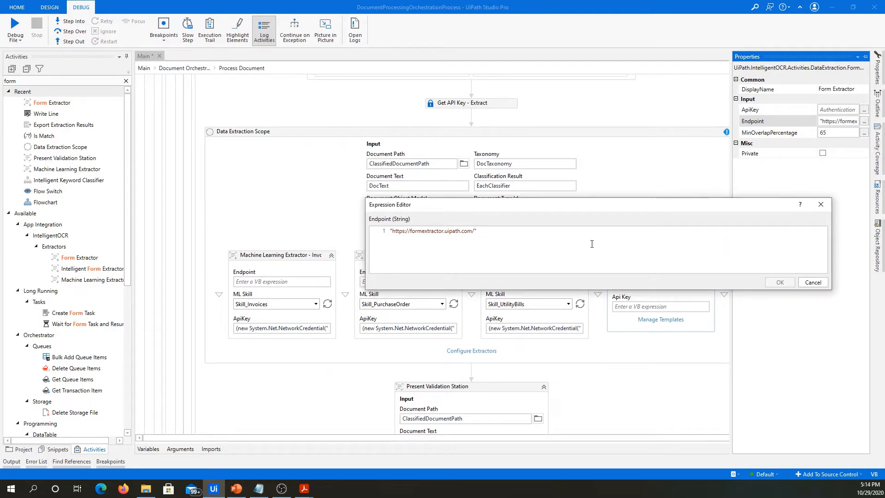
pyautogui.write('?edition=enterprise')
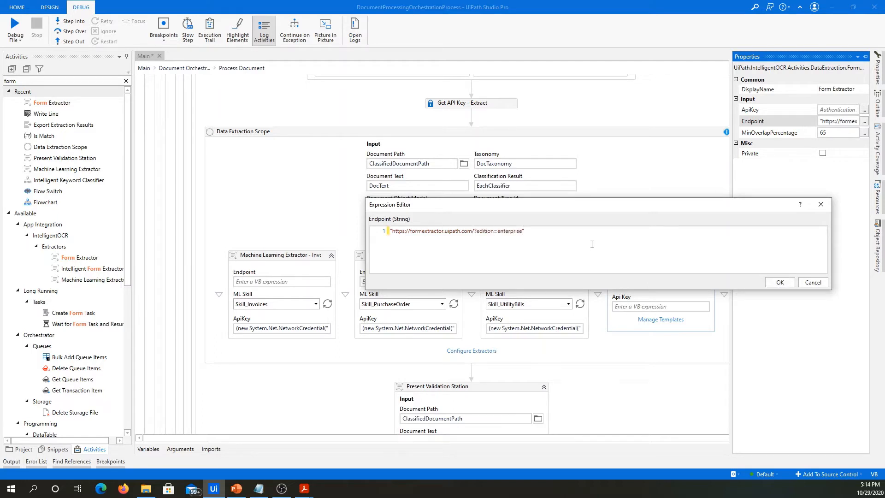
pyautogui.moveTo(475, 229); pyautogui.dragTo(497, 228)
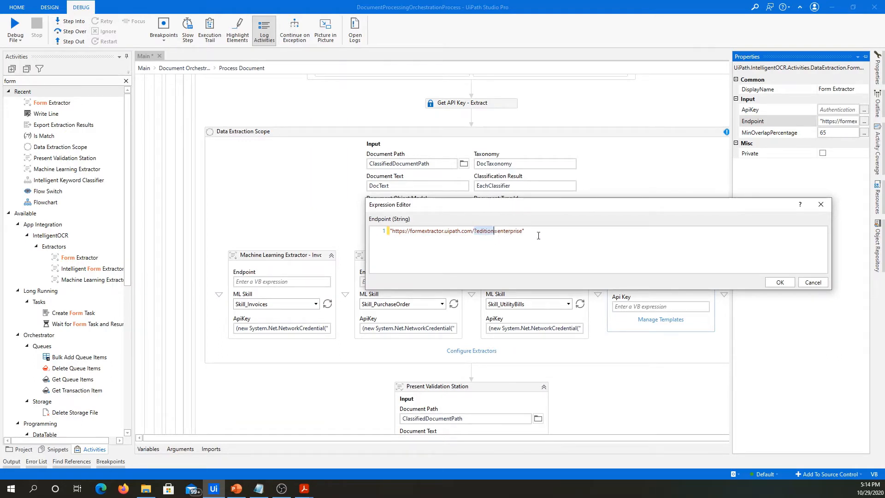
# Check the full endpoint URL in Firefox, close the browser and apply the endpoint expression in UiPath Studio.
pyautogui.moveTo(523, 230); pyautogui.dragTo(391, 235)
pyautogui.hotkey('ctrl', 'c')
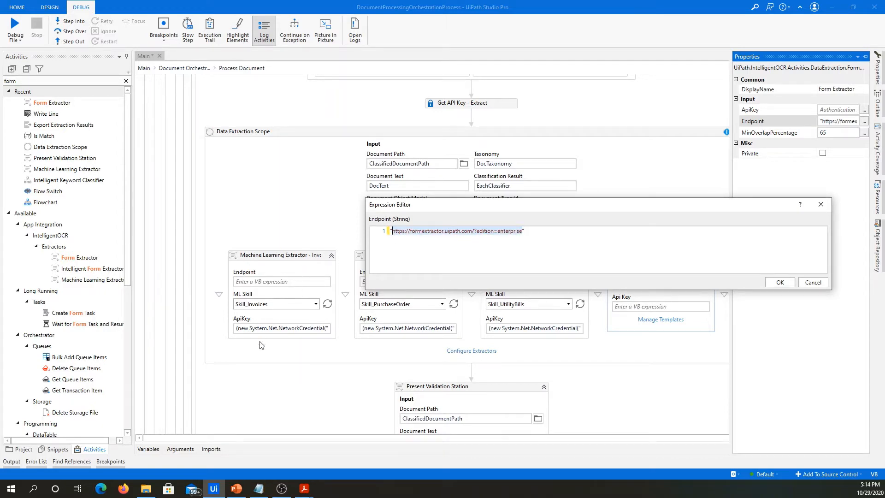
pyautogui.click(123, 488)
pyautogui.hotkey('ctrl', 'v')
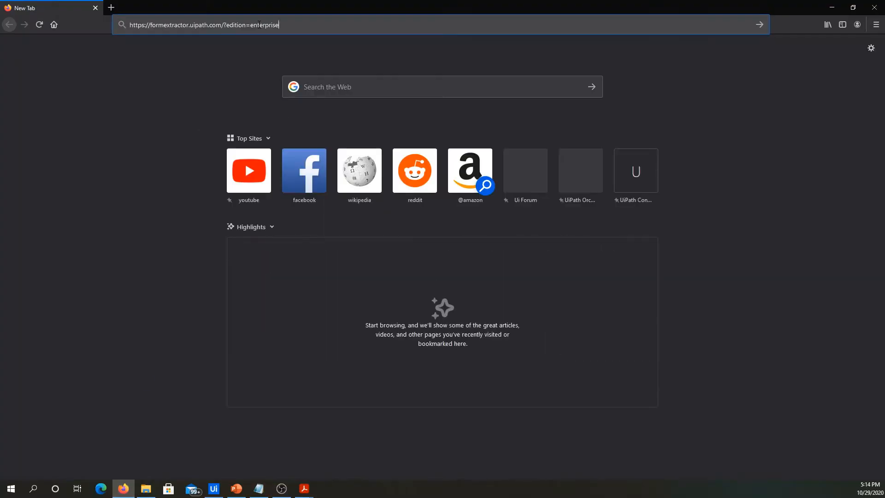
pyautogui.press('Return')
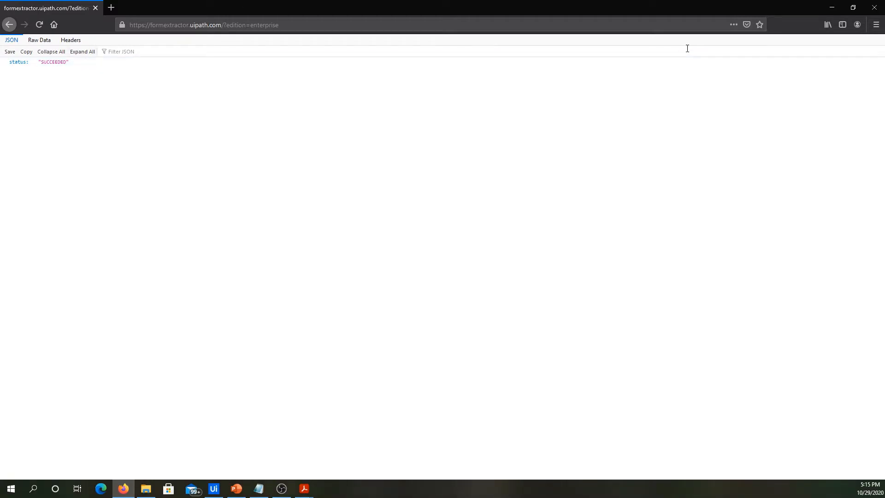
pyautogui.click(875, 7)
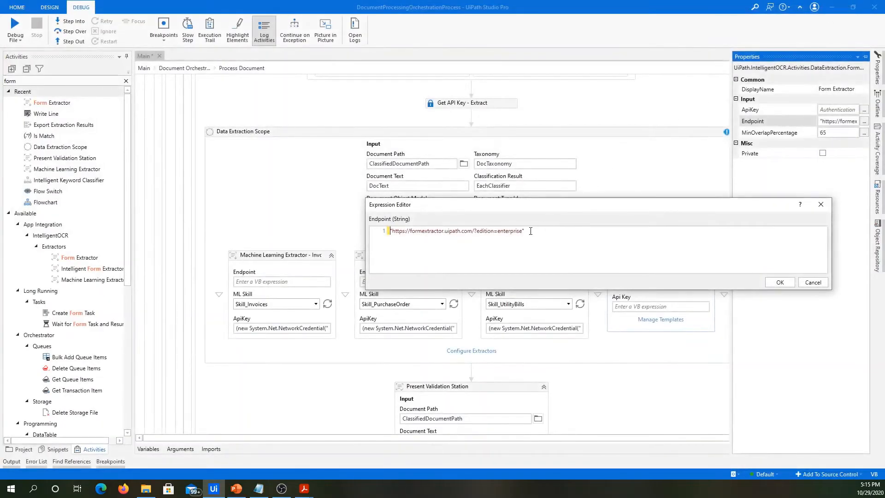
pyautogui.click(791, 284)
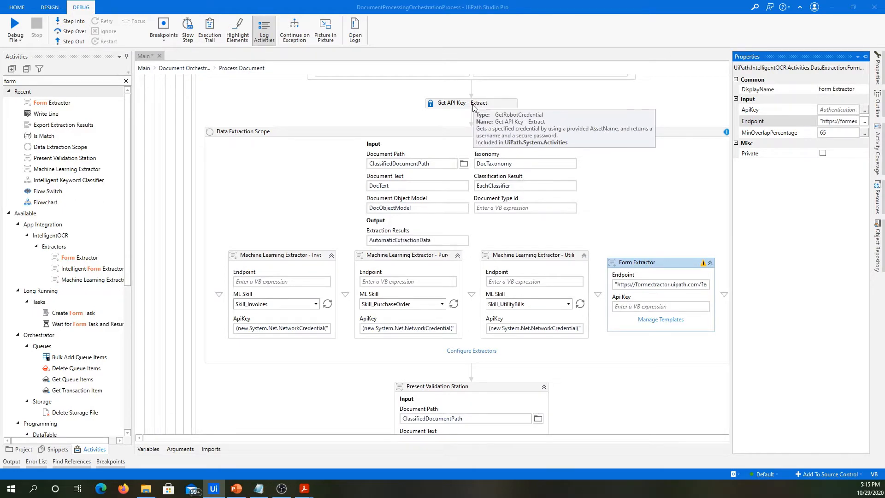
# Copy the ApiKey expression from the utility bills extractor into the Form Extractor's Api Key.
pyautogui.click(148, 448)
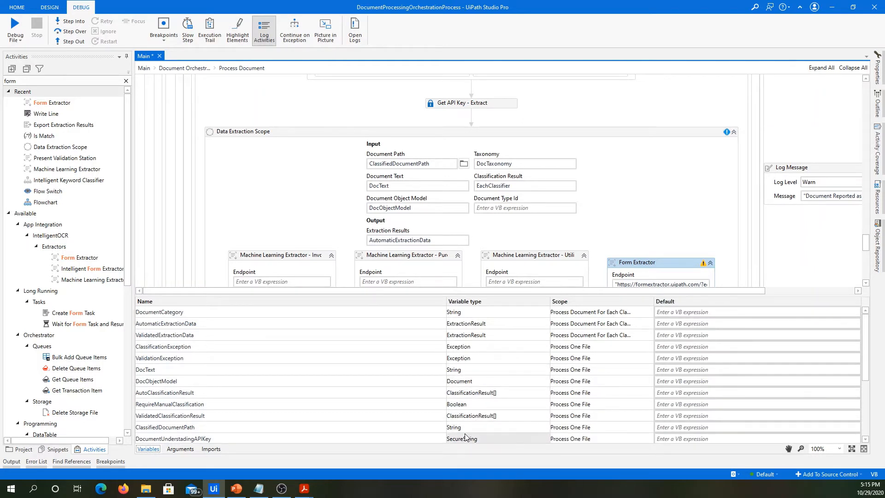
pyautogui.scroll(-3, 610, 186)
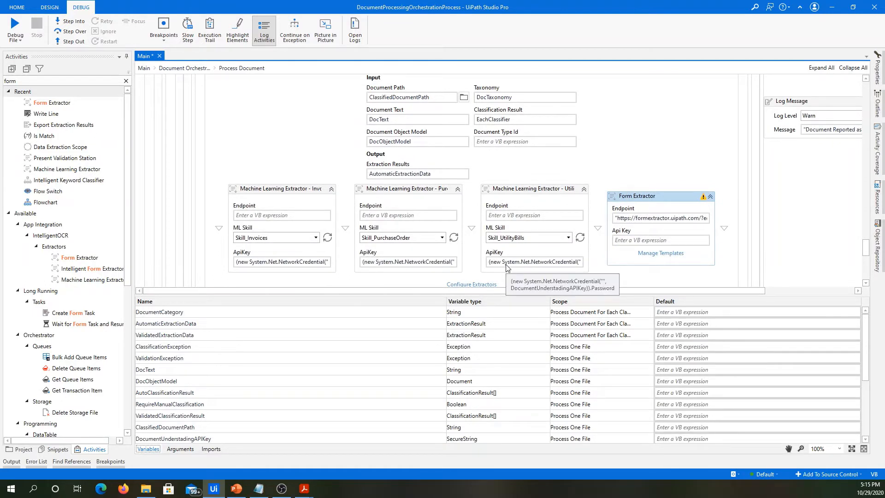
pyautogui.click(508, 264)
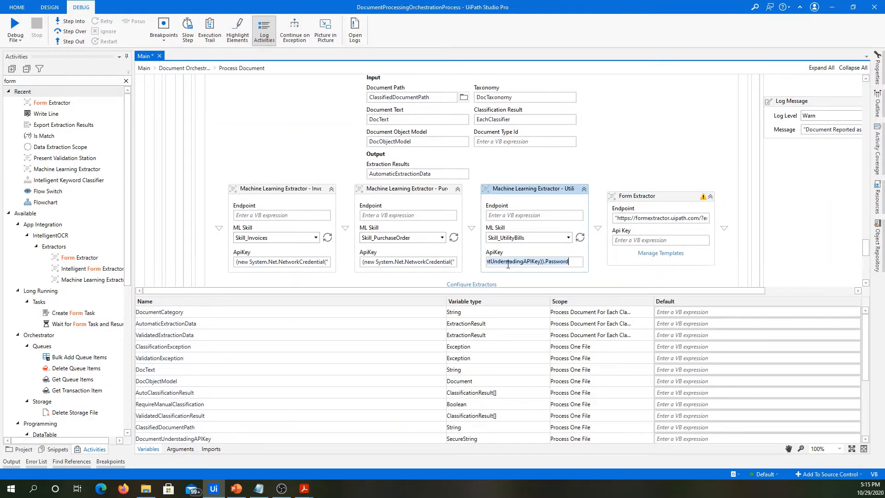
pyautogui.click(635, 239)
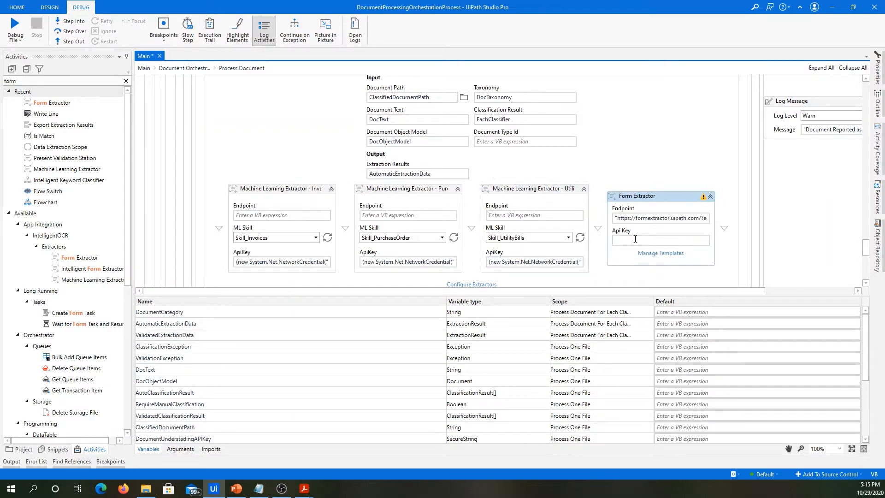
pyautogui.hotkey('ctrl', 'v')
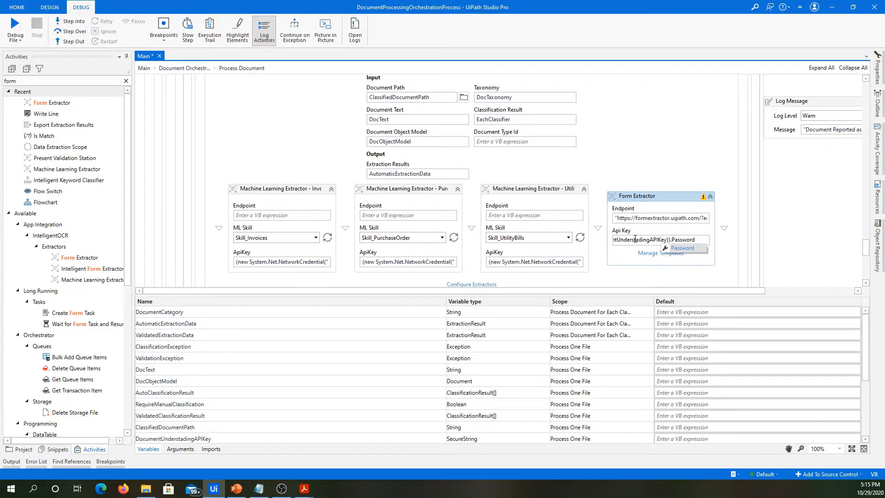
pyautogui.click(696, 232)
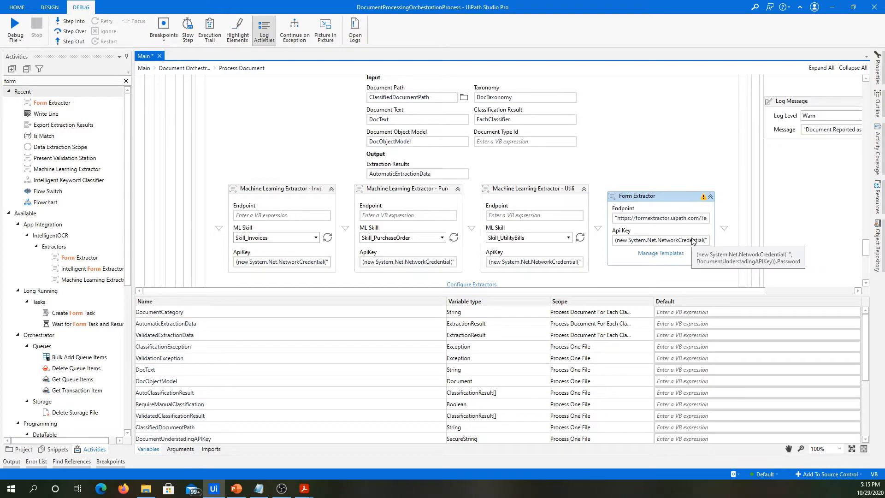
pyautogui.moveTo(703, 199)
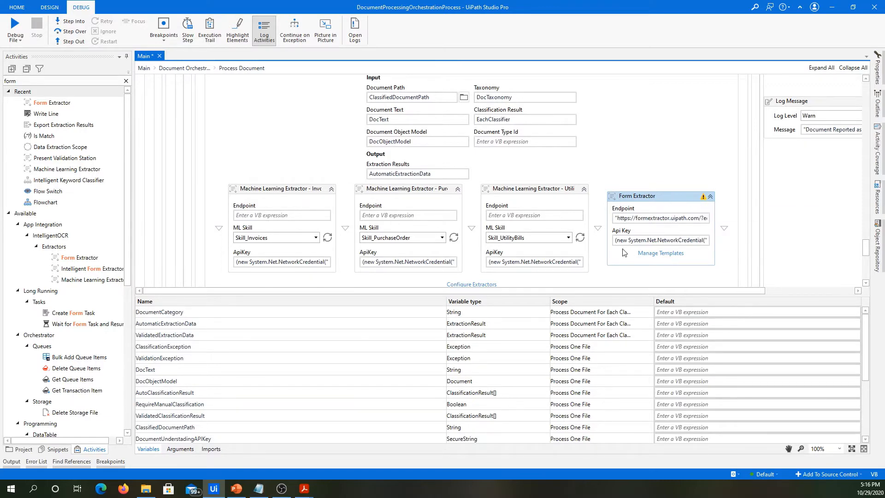
# Start a new Form Extractor template for the Form 10-K document type and name it "Form 10-K Template".
pyautogui.click(668, 254)
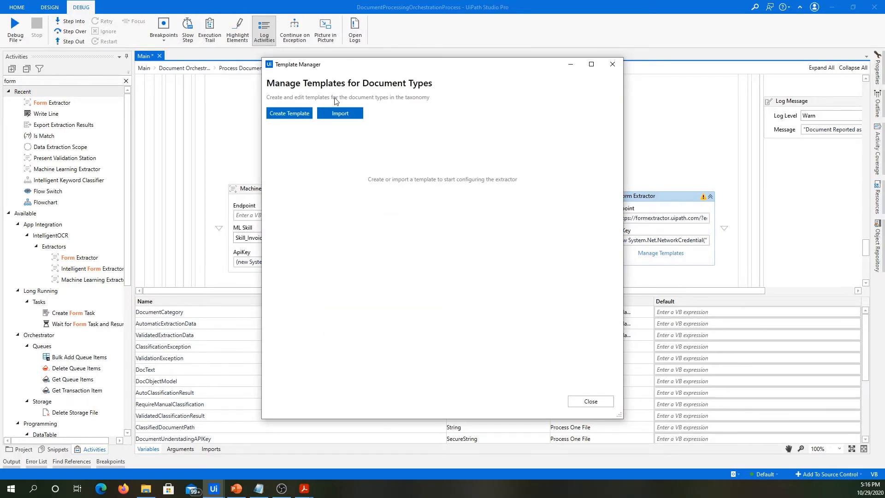
pyautogui.click(295, 115)
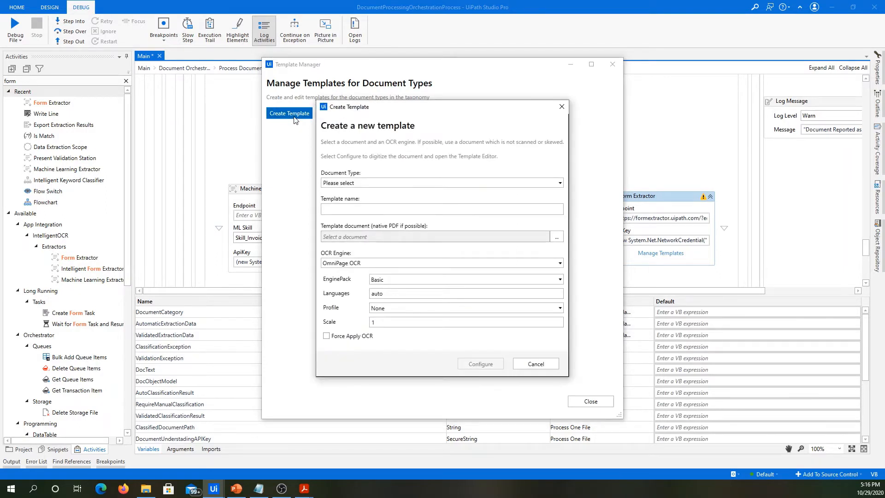
pyautogui.click(370, 184)
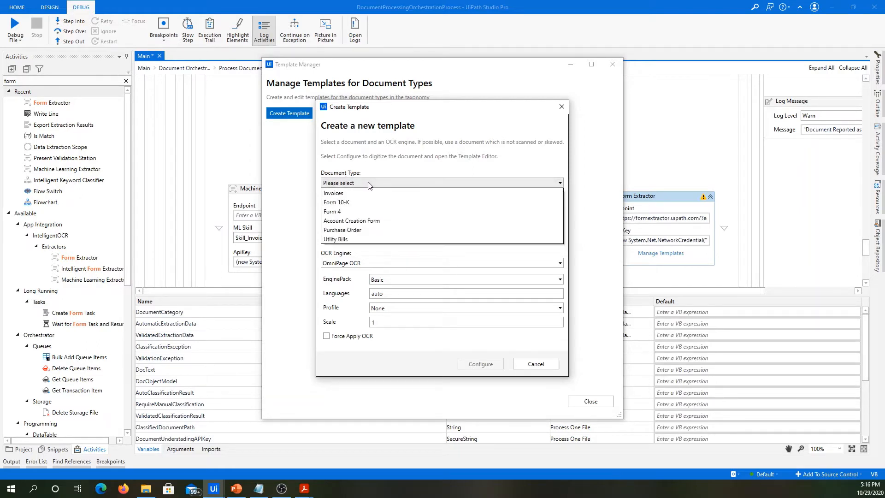
pyautogui.click(350, 203)
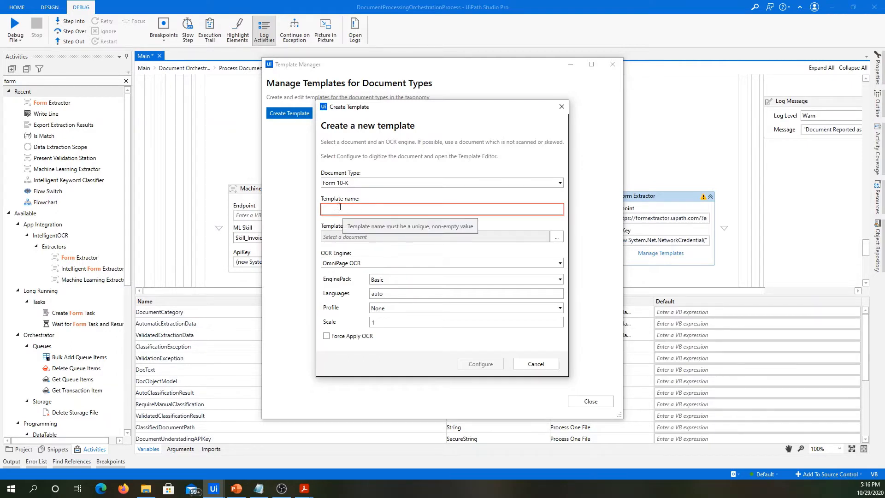
pyautogui.click(340, 209)
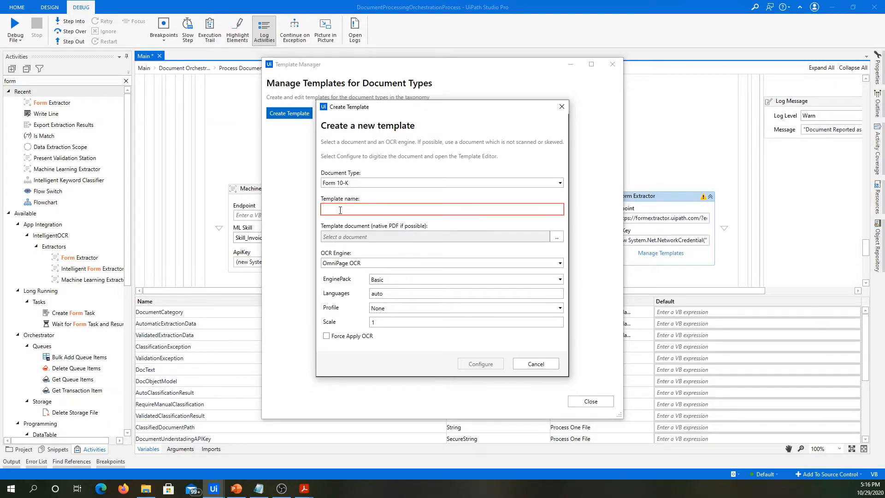
pyautogui.write('Form 1')
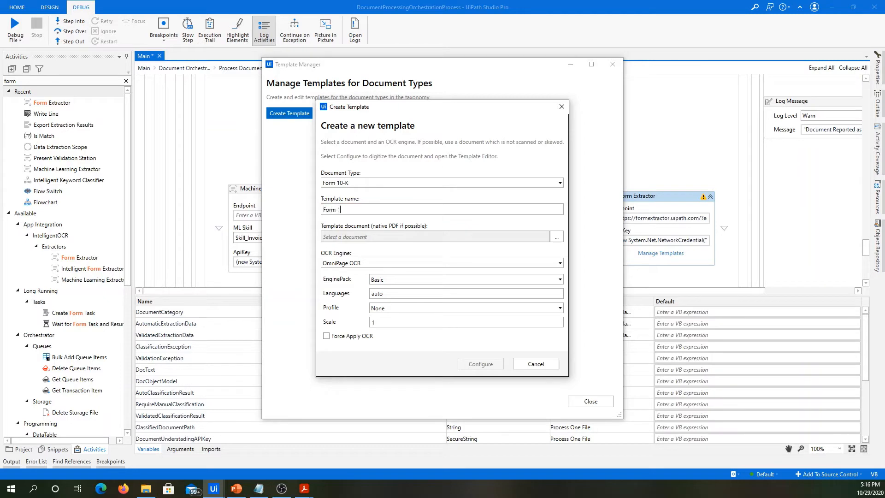
pyautogui.write('0-K Template')
pyautogui.hotkey('alt', 'Tab')
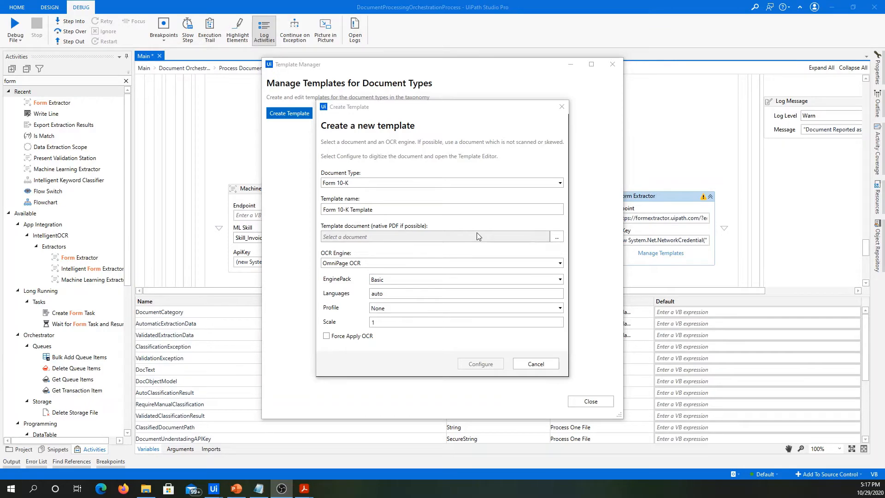
# Browse for the template document in the DU Series Samples folder, using the folder path copied from File Explorer.
pyautogui.click(558, 237)
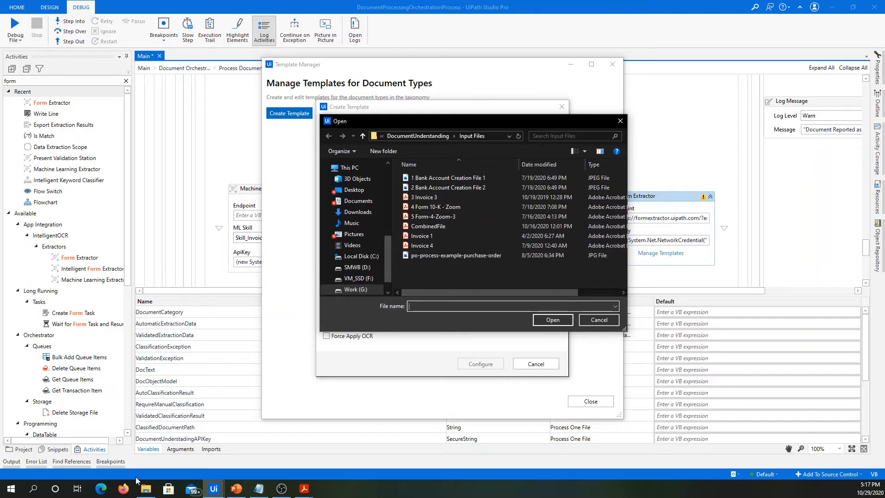
pyautogui.click(146, 489)
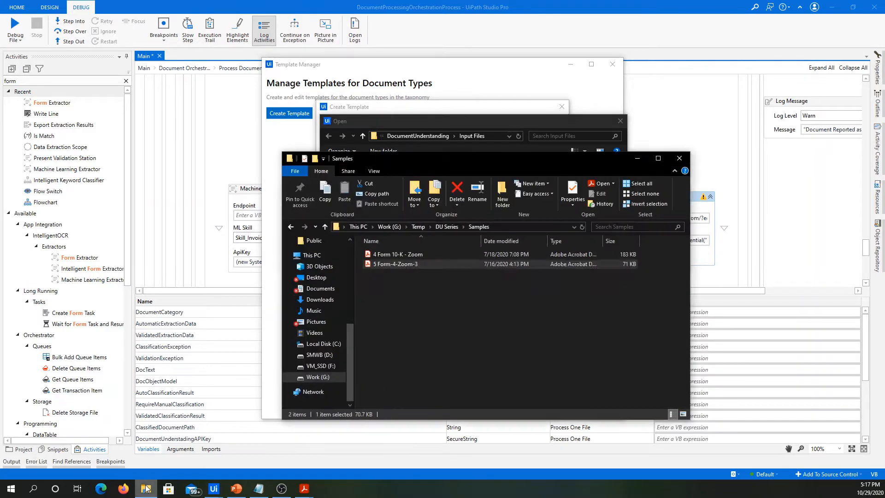
pyautogui.click(513, 228)
pyautogui.hotkey('ctrl', 'c')
pyautogui.click(497, 136)
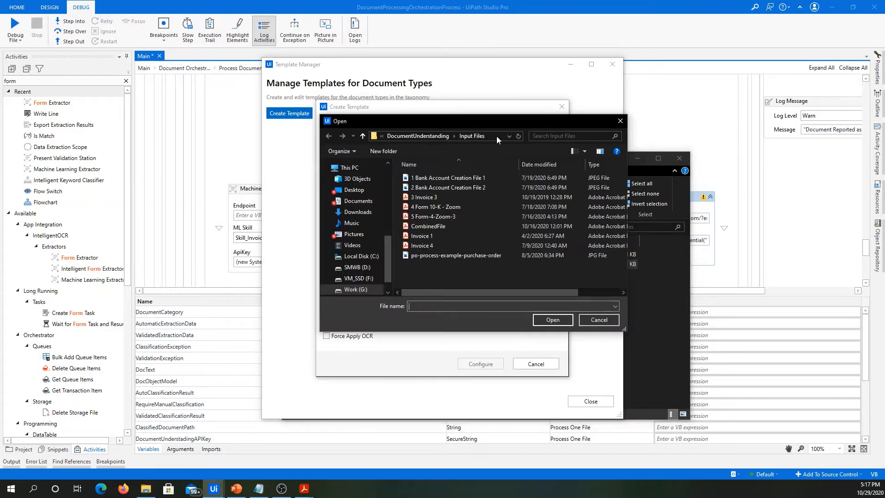
pyautogui.hotkey('ctrl', 'v')
pyautogui.press('Return')
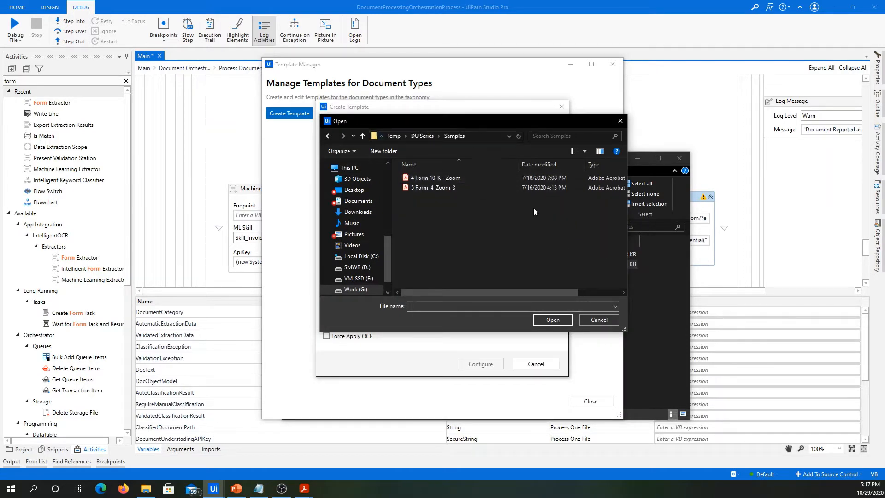
pyautogui.click(643, 161)
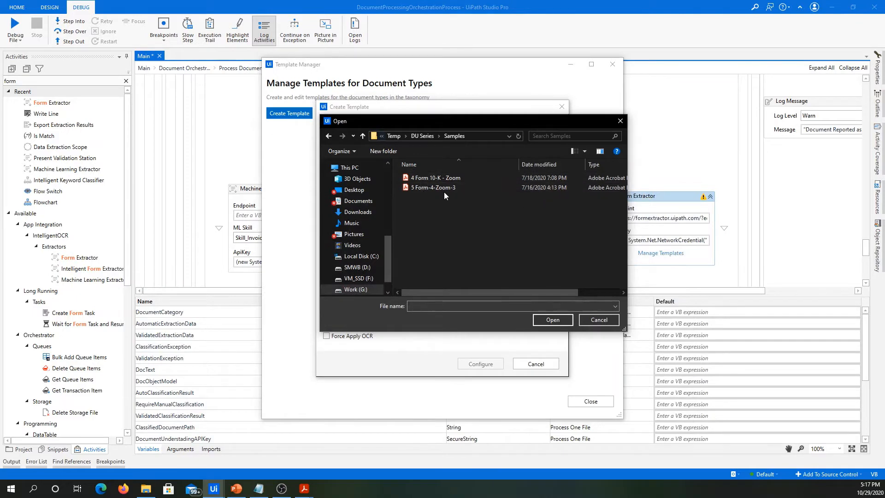
# Close the two PDFs open in Acrobat and load "4 Form 10-K - Zoom" as the template document.
pyautogui.click(459, 179)
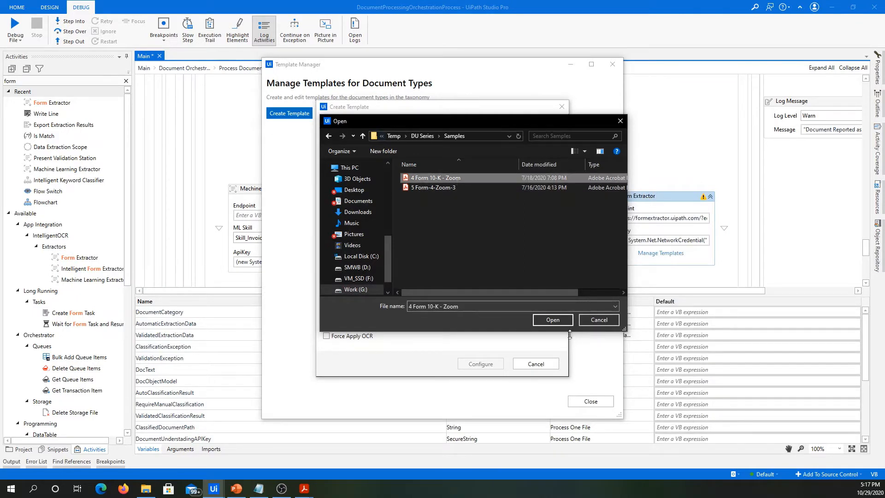
pyautogui.moveTo(303, 495)
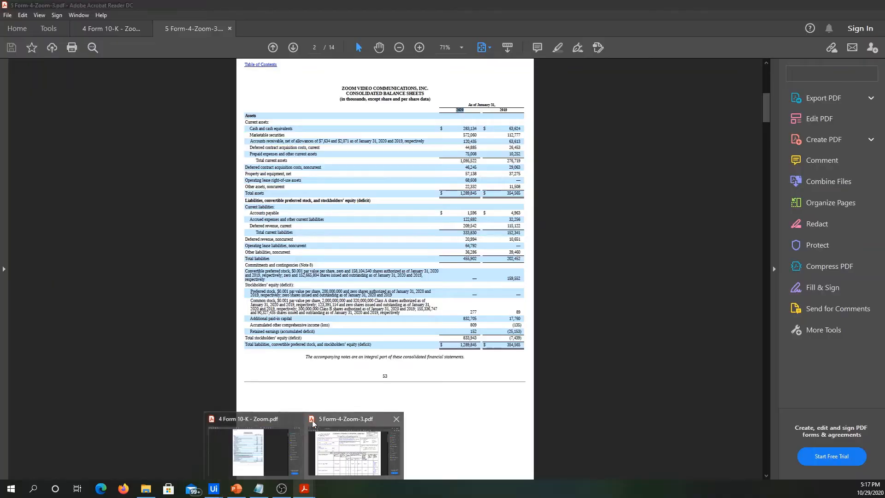
pyautogui.click(297, 419)
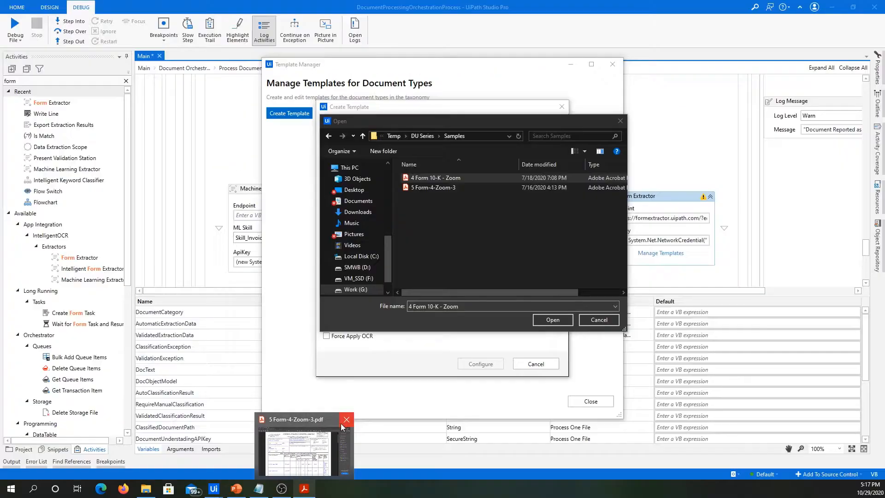
pyautogui.click(346, 420)
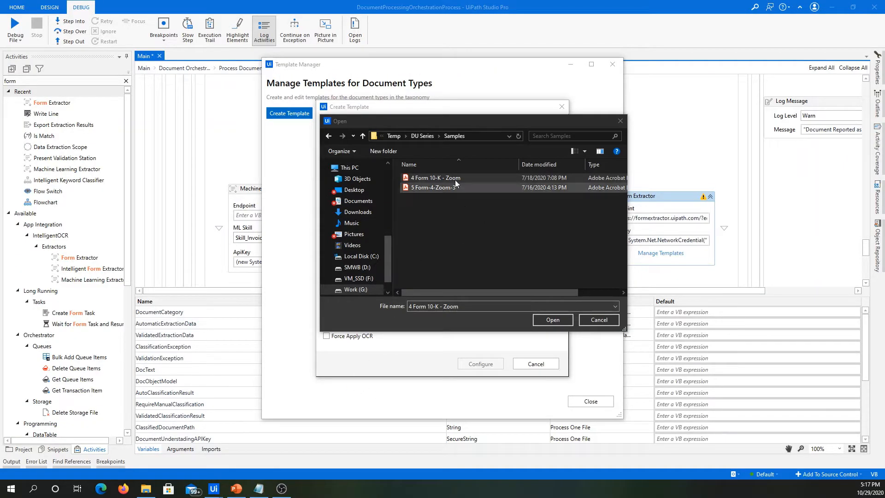
pyautogui.click(474, 177)
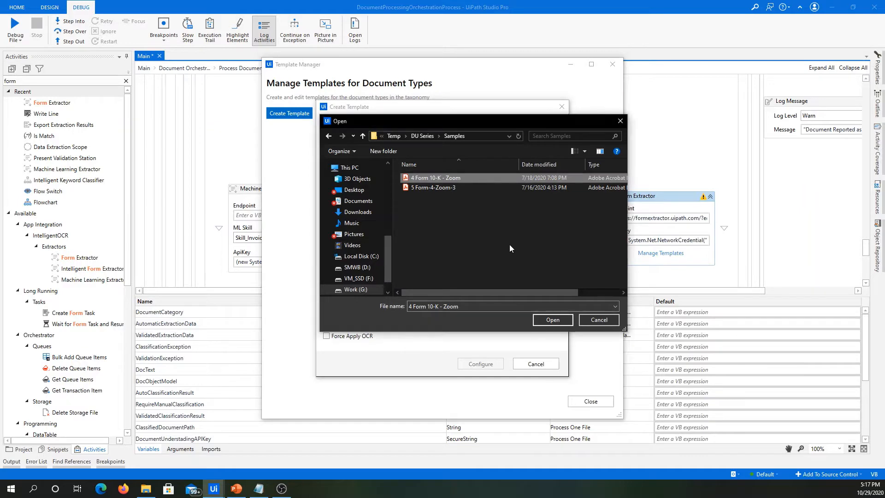
pyautogui.click(553, 320)
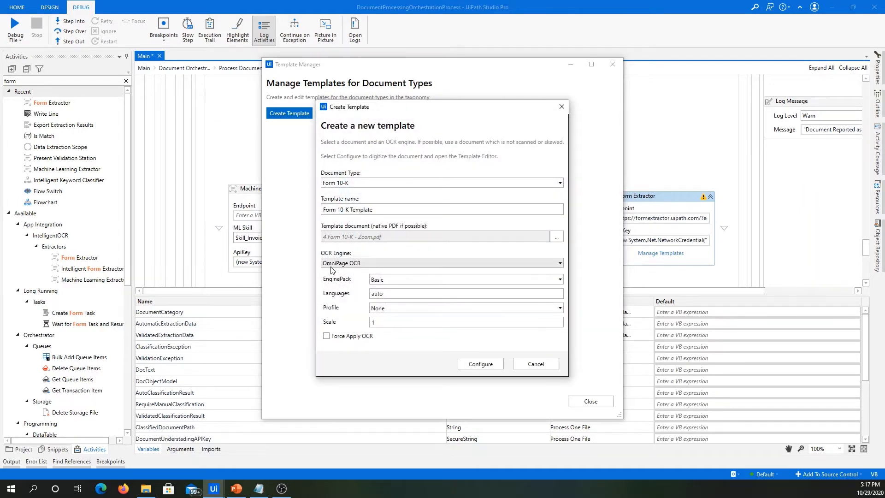
# Configure the template with the OmniPage OCR engine, then read and dismiss the template definition instructions.
pyautogui.click(332, 263)
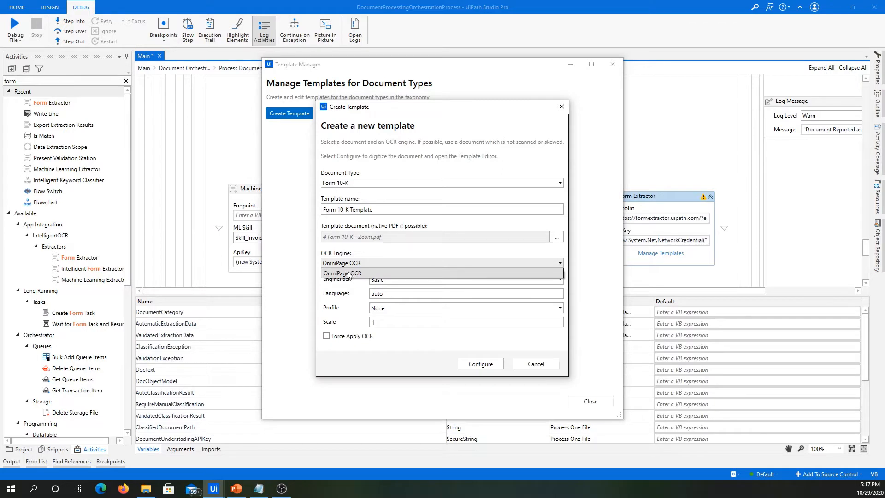
pyautogui.click(345, 273)
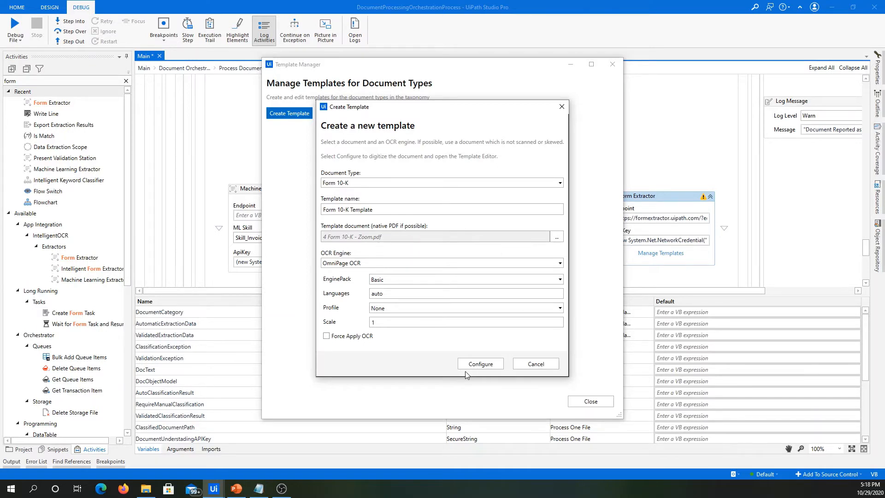
pyautogui.click(481, 364)
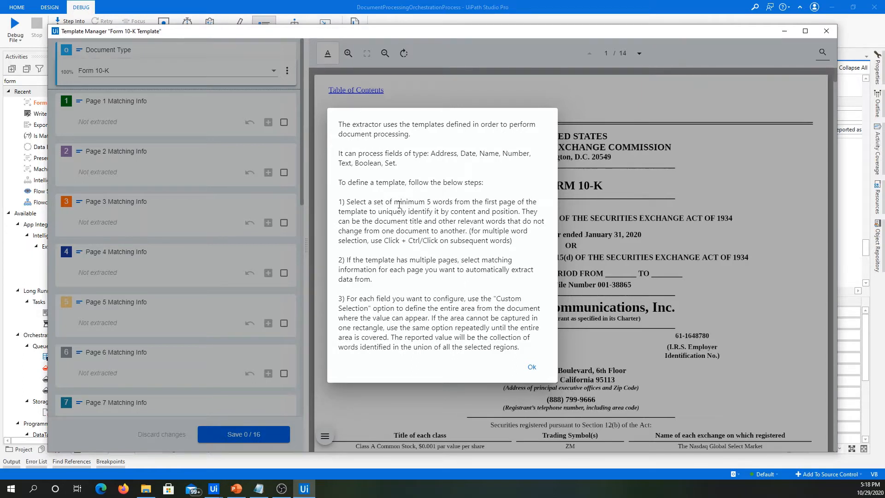
pyautogui.moveTo(395, 203); pyautogui.dragTo(480, 202)
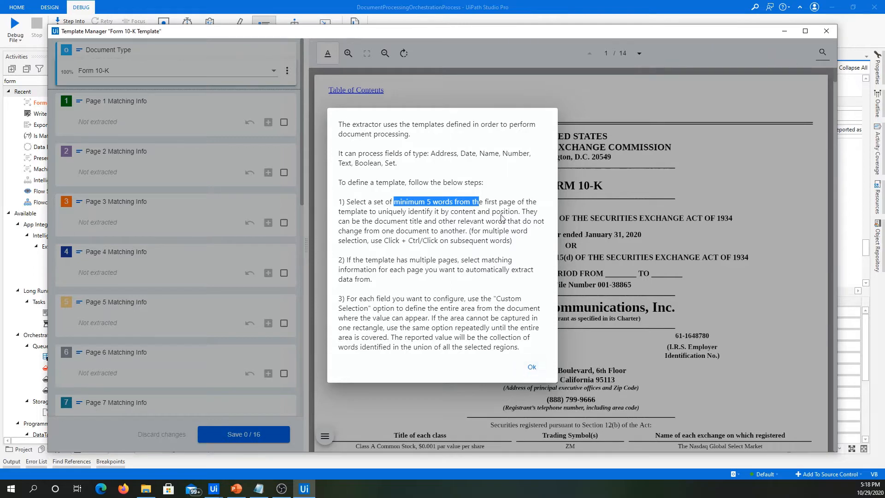
pyautogui.click(532, 368)
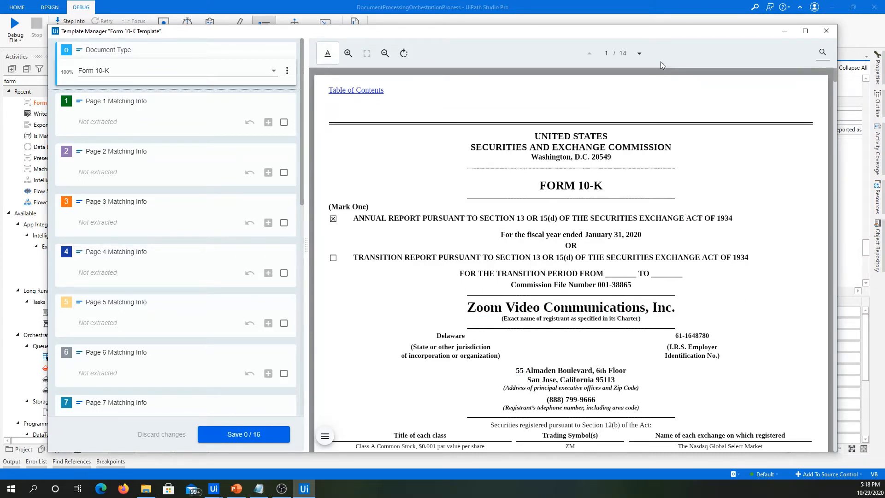
# Examine the first four pages of the Form 10-K document and the template's list of page matching fields.
pyautogui.click(639, 54)
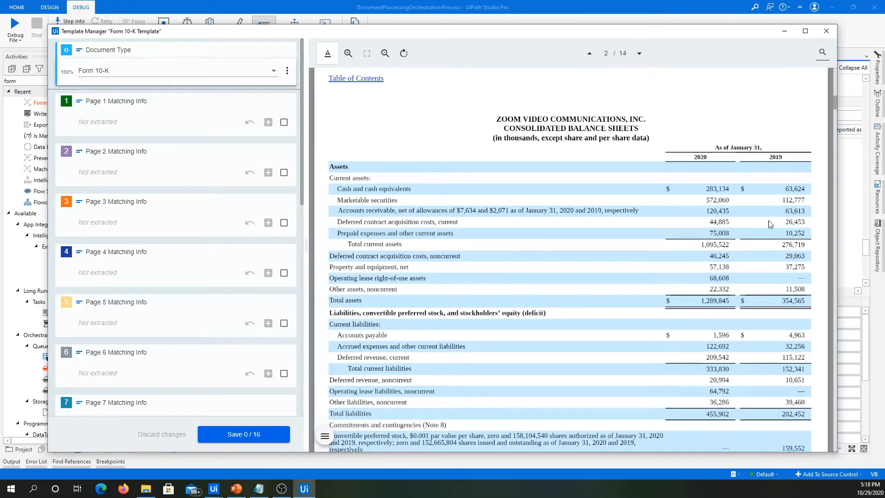
pyautogui.click(639, 54)
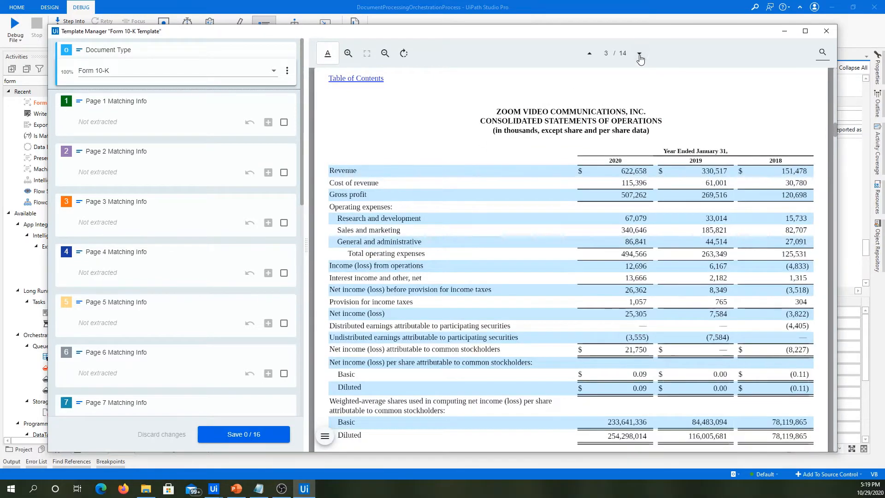
pyautogui.click(639, 55)
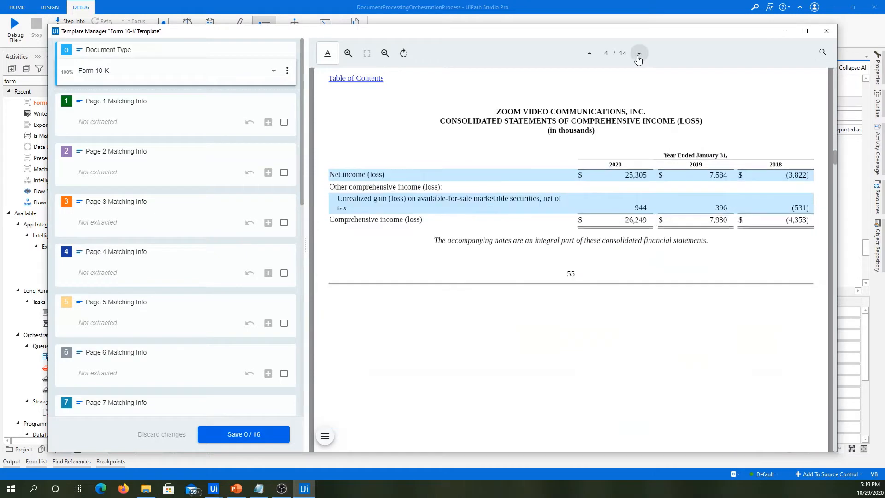
pyautogui.click(589, 60)
pyautogui.click(590, 61)
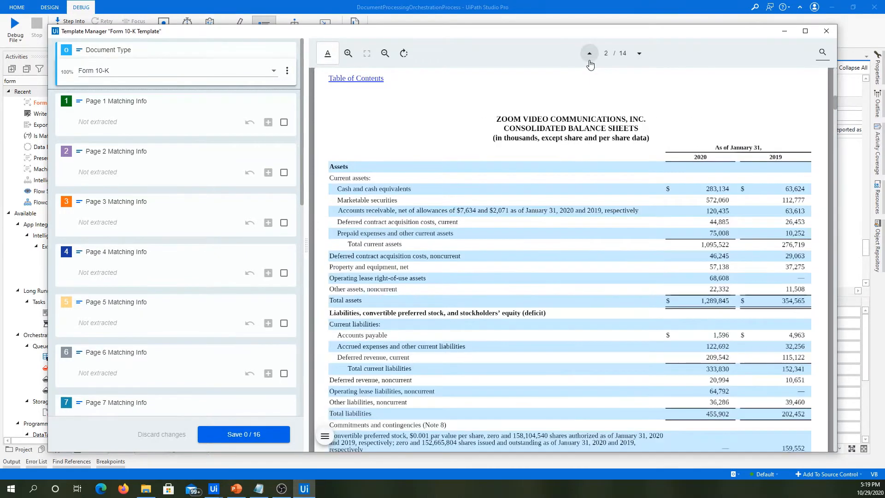
pyautogui.click(589, 61)
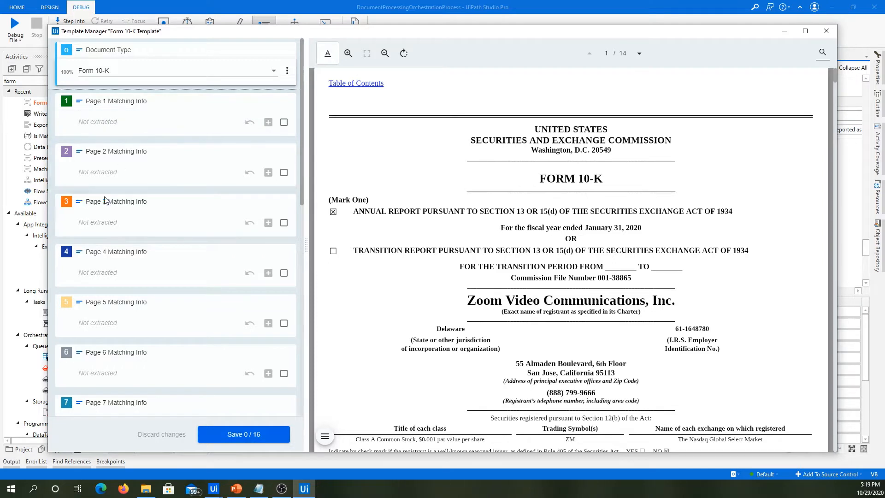
pyautogui.scroll(-8, 148, 266)
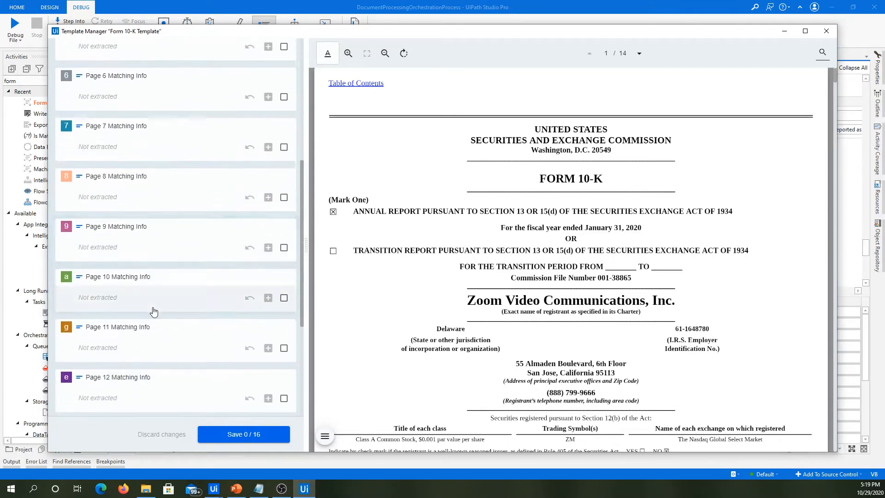
pyautogui.scroll(-1, 154, 312)
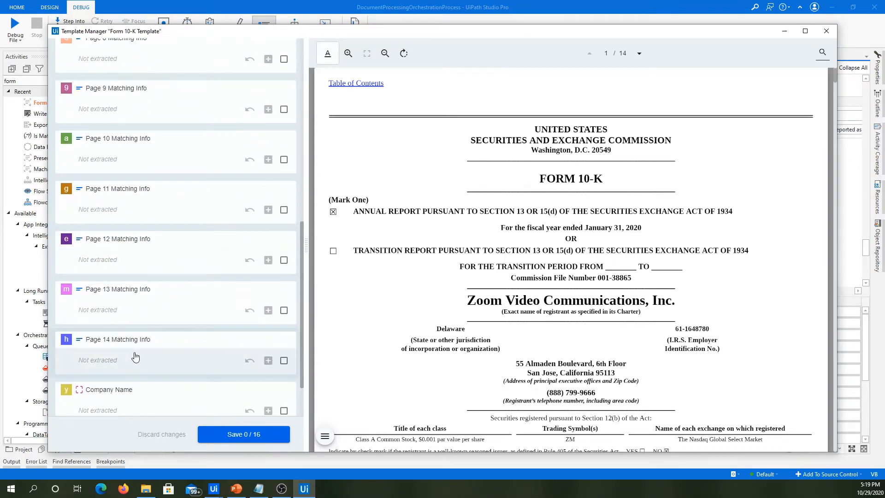
pyautogui.scroll(9, 130, 353)
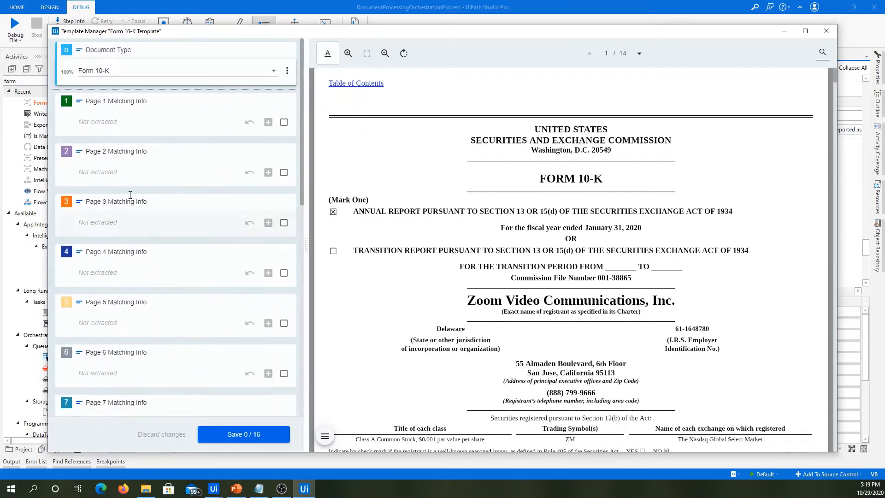
pyautogui.scroll(-4, 110, 318)
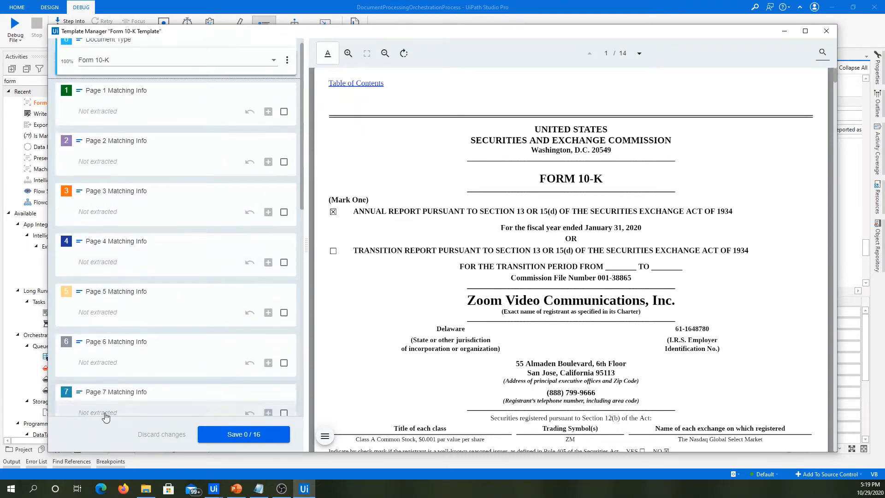
pyautogui.scroll(4, 141, 324)
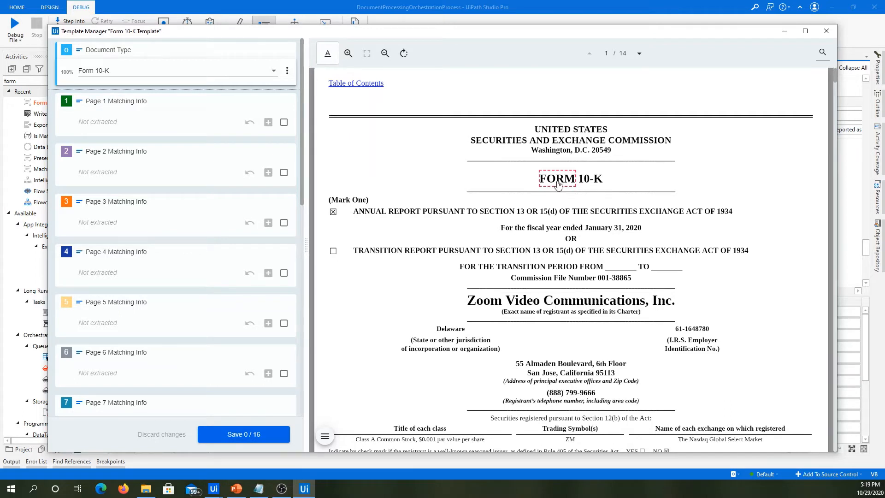
# Set Page 1 Matching Info to the heading words "UNITED STATES SECURITIES AND EXCHANGE COMMISSION FORM 10-K".
pyautogui.moveTo(558, 184); pyautogui.dragTo(594, 185)
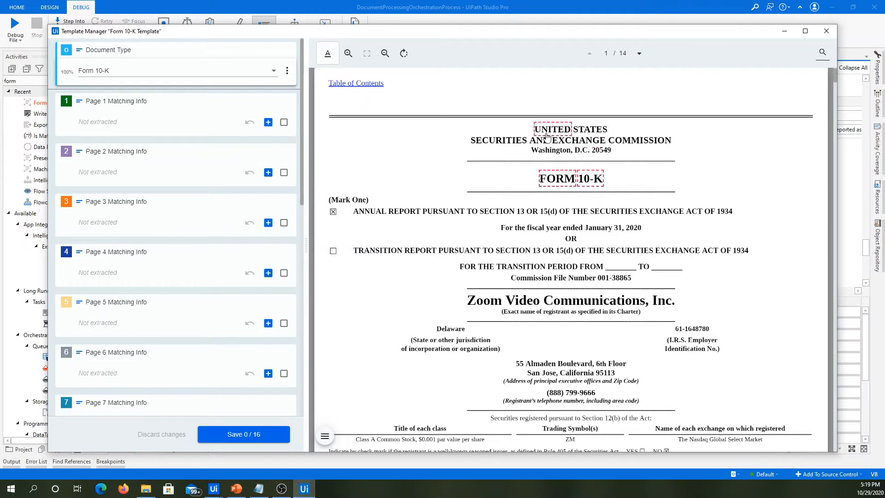
pyautogui.moveTo(546, 134); pyautogui.dragTo(602, 126)
pyautogui.click(591, 129)
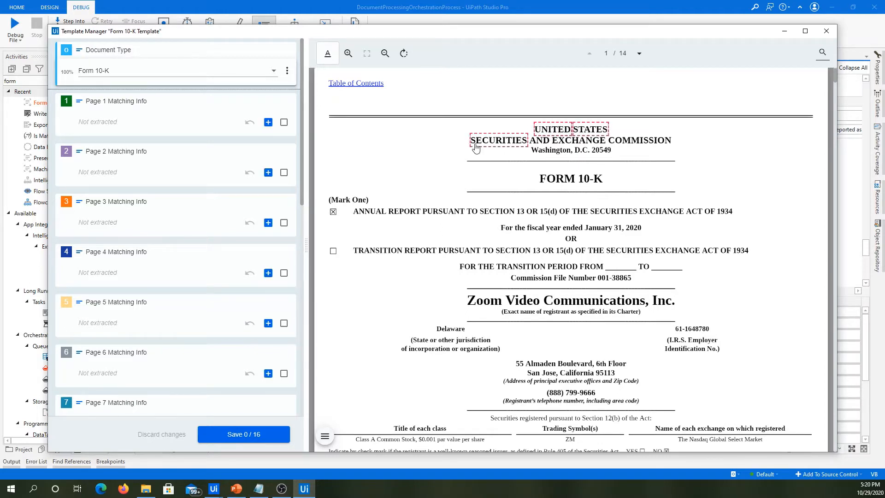
pyautogui.moveTo(544, 142); pyautogui.dragTo(630, 148)
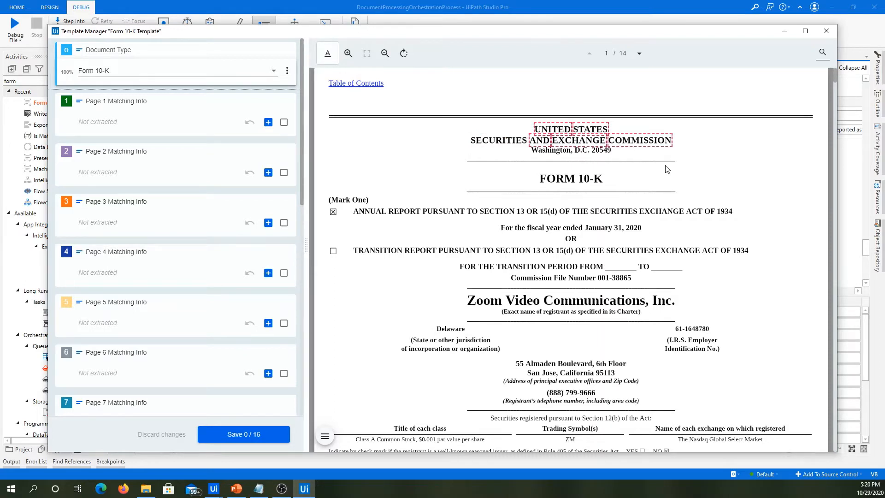
pyautogui.keyDown('ctrl'); pyautogui.click(564, 183); pyautogui.keyUp('ctrl')
pyautogui.keyDown('ctrl'); pyautogui.click(587, 182); pyautogui.keyUp('ctrl')
pyautogui.keyDown('ctrl'); pyautogui.click(507, 146); pyautogui.keyUp('ctrl')
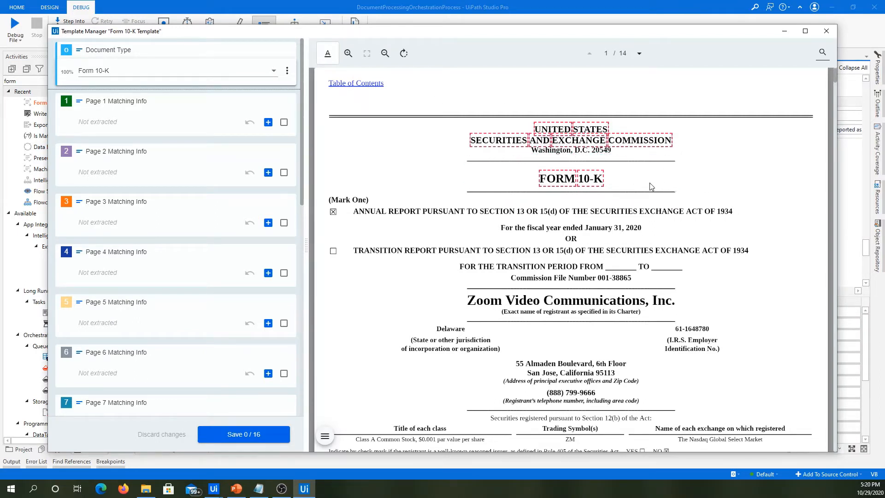
pyautogui.click(267, 123)
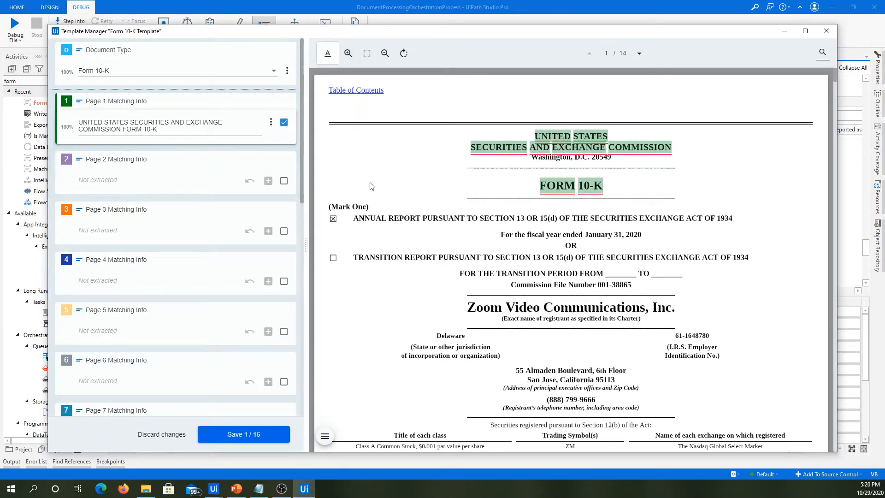
# Set Page 2 Matching Info to the heading words "CONSOLIDATED BALANCE SHEETS (in thousands,".
pyautogui.scroll(-3, 495, 238)
pyautogui.scroll(-12, 494, 238)
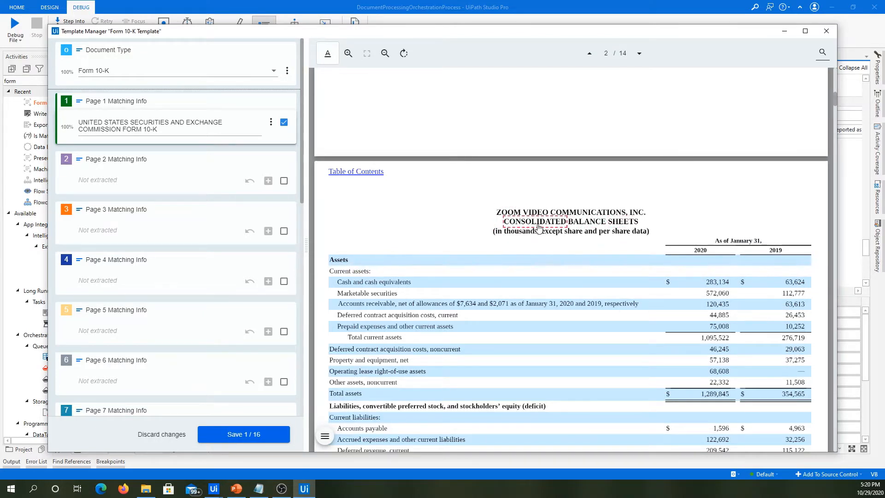
pyautogui.moveTo(538, 226); pyautogui.dragTo(622, 225)
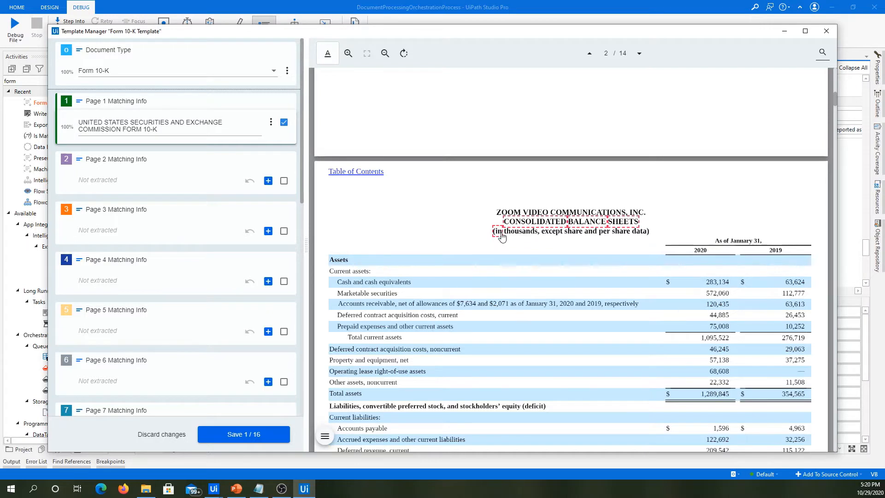
pyautogui.moveTo(502, 237)
pyautogui.mouseDown()
pyautogui.moveTo(635, 236)
pyautogui.moveTo(496, 245)
pyautogui.mouseUp()
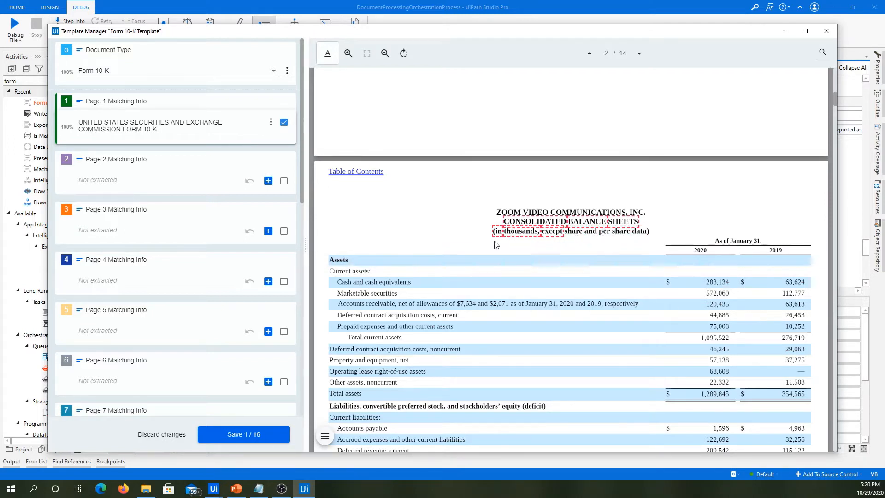
pyautogui.keyDown('ctrl'); pyautogui.click(553, 235); pyautogui.keyUp('ctrl')
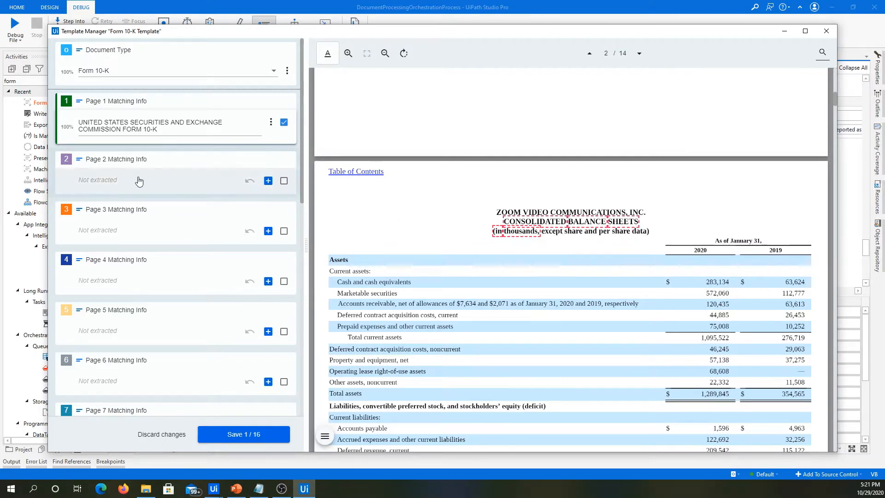
pyautogui.click(267, 181)
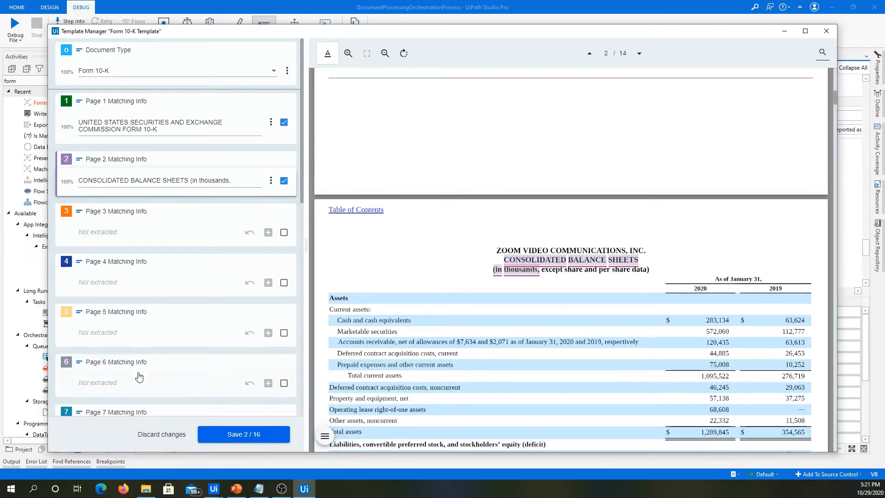
# Review the template's field list from the page matching fields down to Company Name and BL Sheet against the Form 10-K's first page.
pyautogui.scroll(-2, 138, 323)
pyautogui.scroll(3, 130, 356)
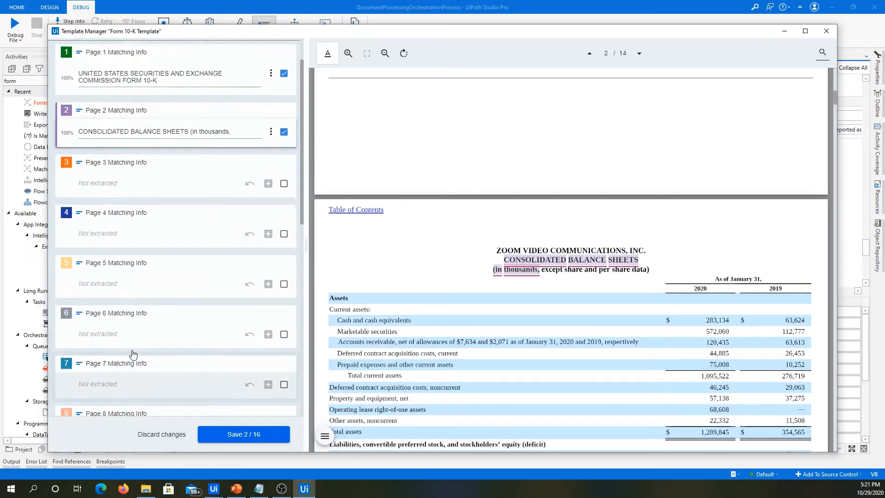
pyautogui.scroll(6, 524, 260)
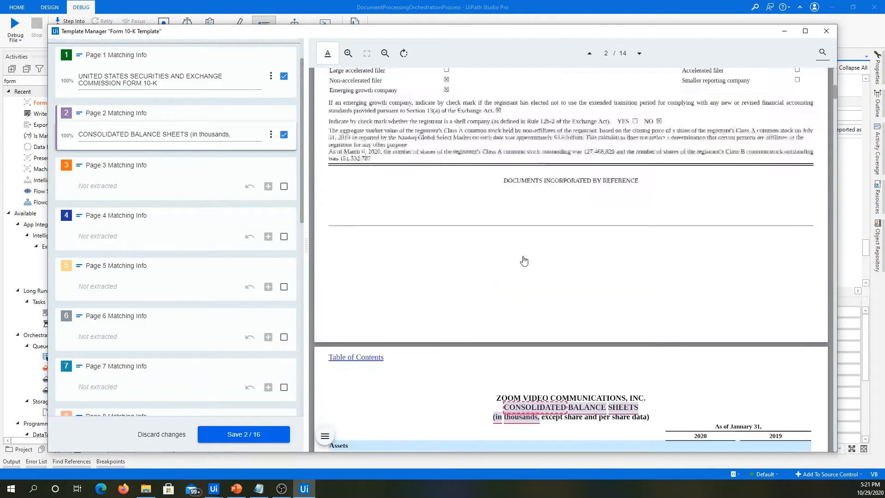
pyautogui.scroll(5, 524, 259)
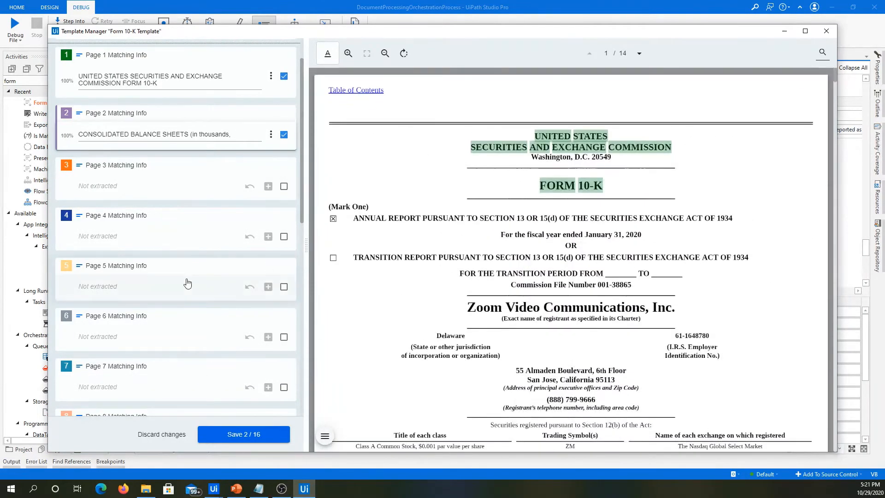
pyautogui.scroll(-5, 152, 289)
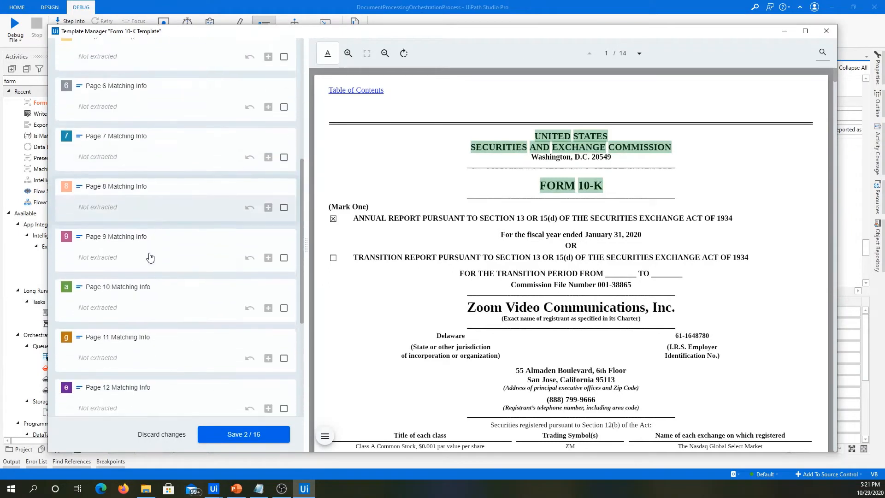
pyautogui.scroll(-10, 147, 270)
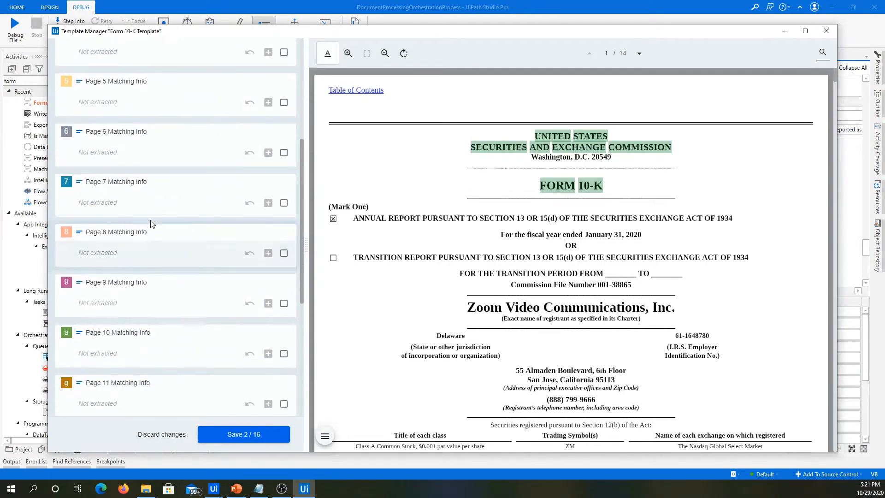
pyautogui.scroll(-1, 174, 290)
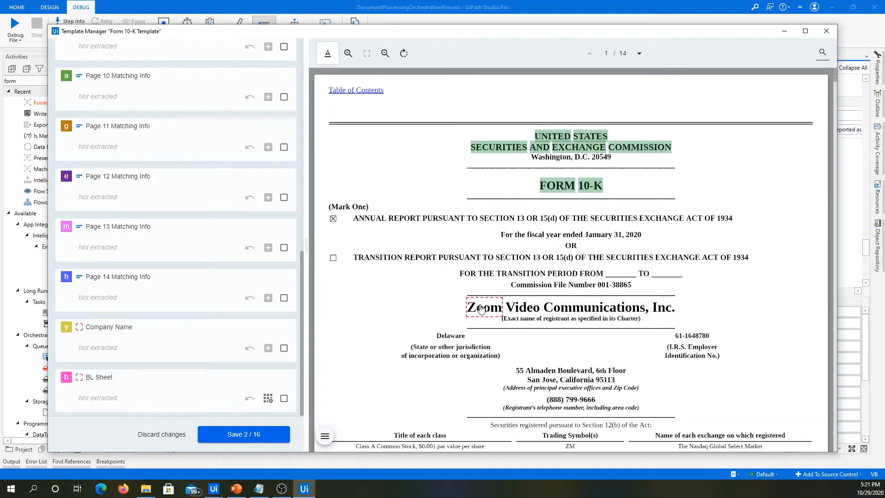
pyautogui.scroll(10, 233, 264)
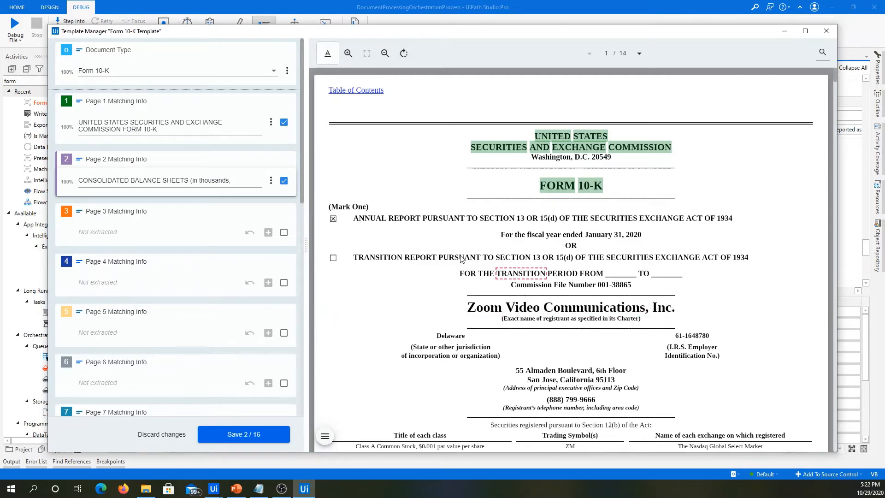
# Set the Company Name field to a wide custom area around "Zoom Video Communications, Inc." on page 1.
pyautogui.scroll(-3, 192, 223)
pyautogui.scroll(-7, 189, 248)
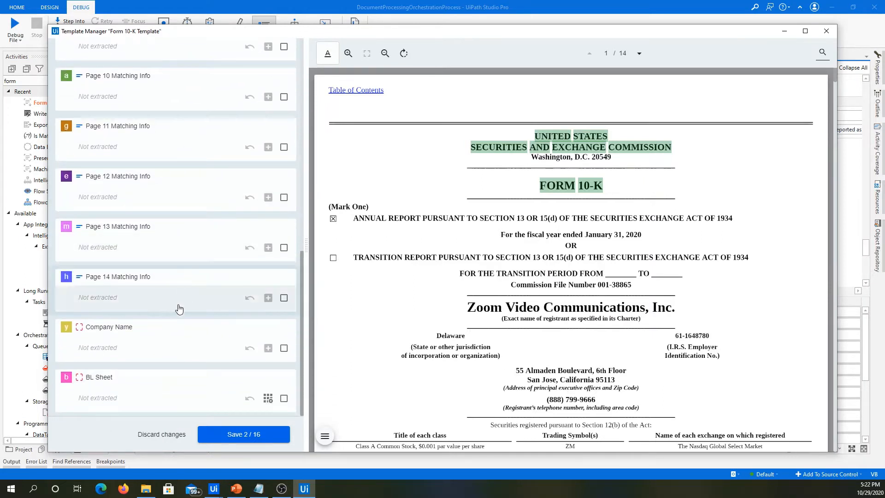
pyautogui.click(152, 348)
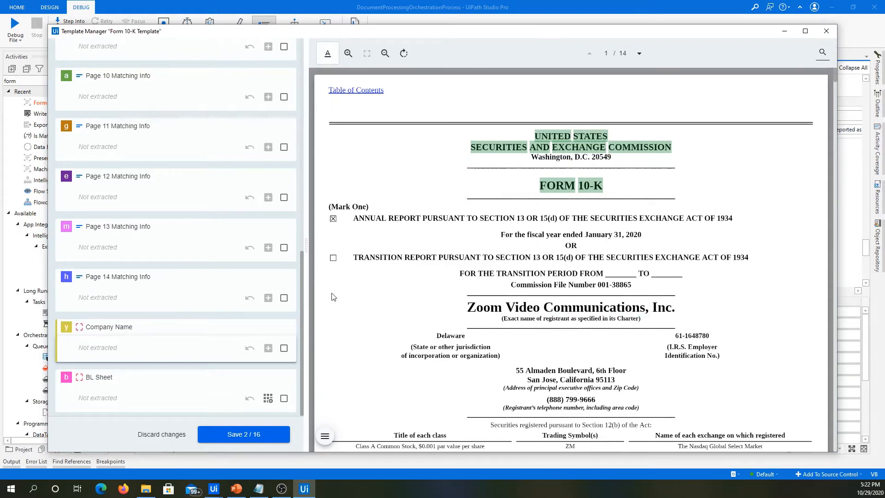
pyautogui.moveTo(332, 293); pyautogui.dragTo(756, 316)
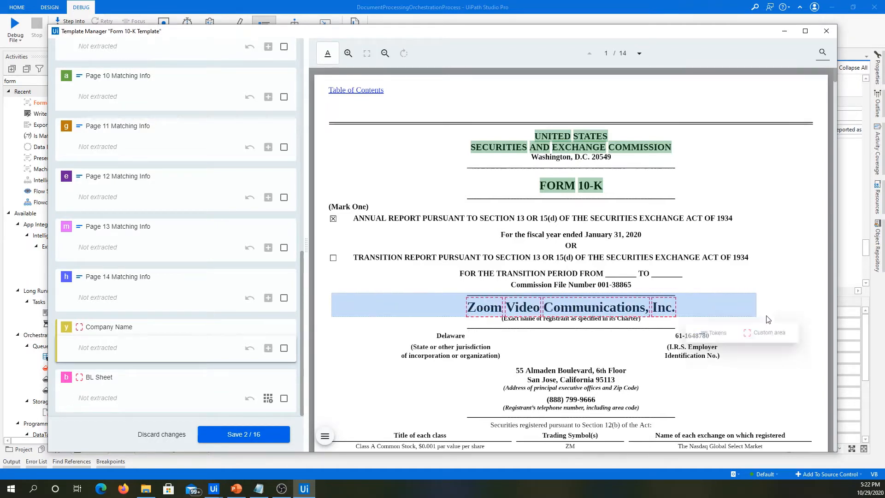
pyautogui.click(335, 300)
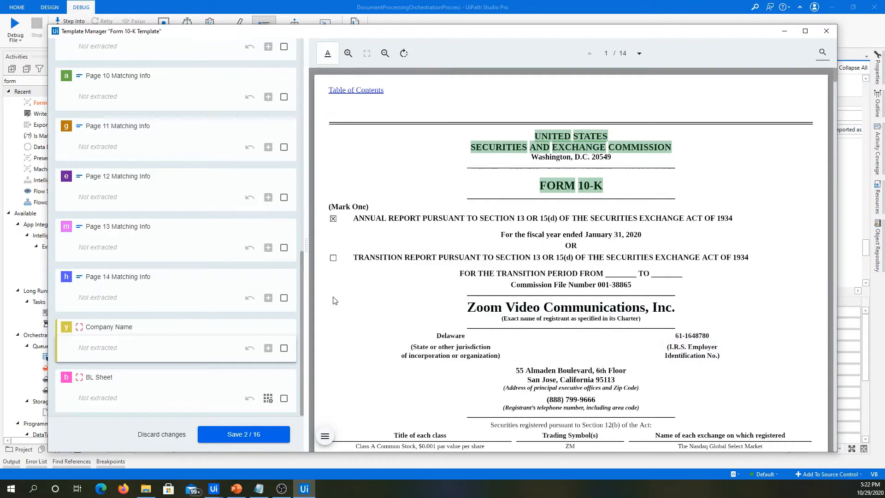
pyautogui.moveTo(335, 301); pyautogui.dragTo(803, 320)
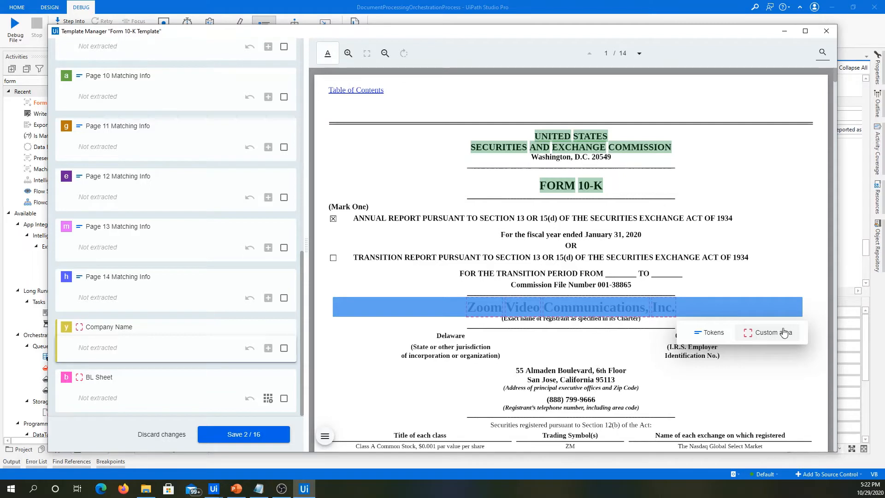
pyautogui.click(775, 339)
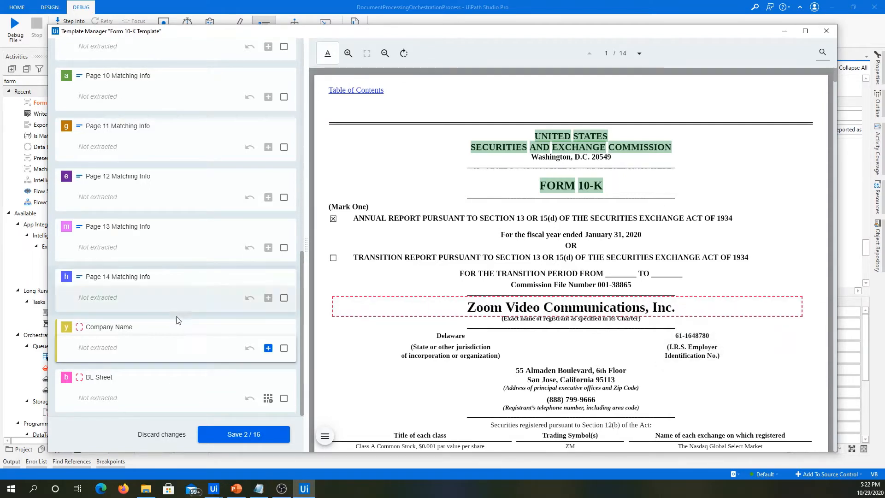
pyautogui.click(268, 349)
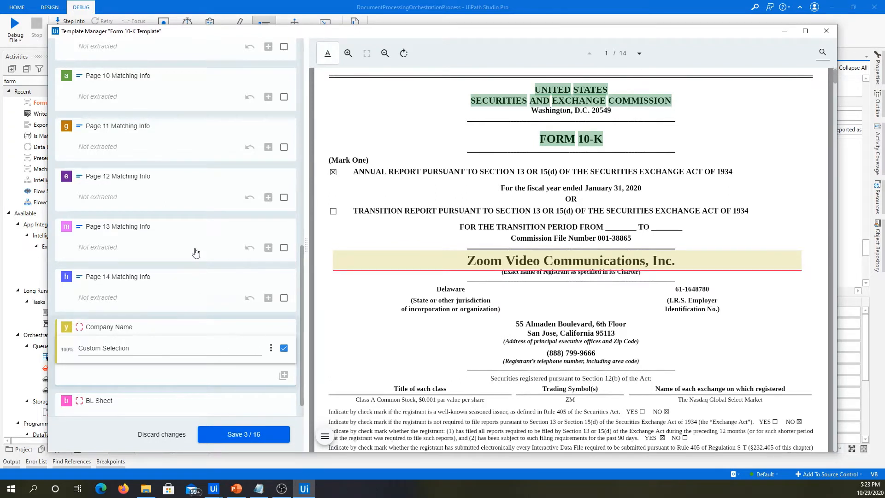
# Maximize the Template Manager window and create a new table for the BL Sheet field with the page 2 balance sheet in view.
pyautogui.scroll(-1, 198, 249)
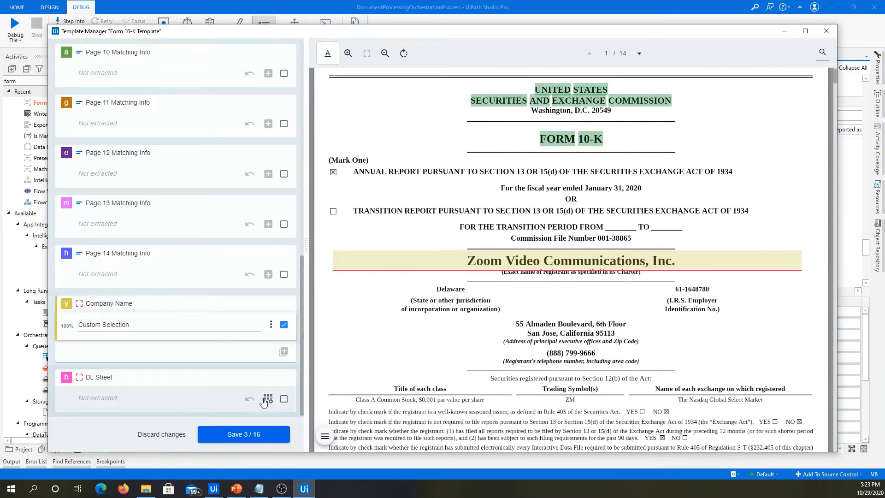
pyautogui.scroll(-10, 518, 290)
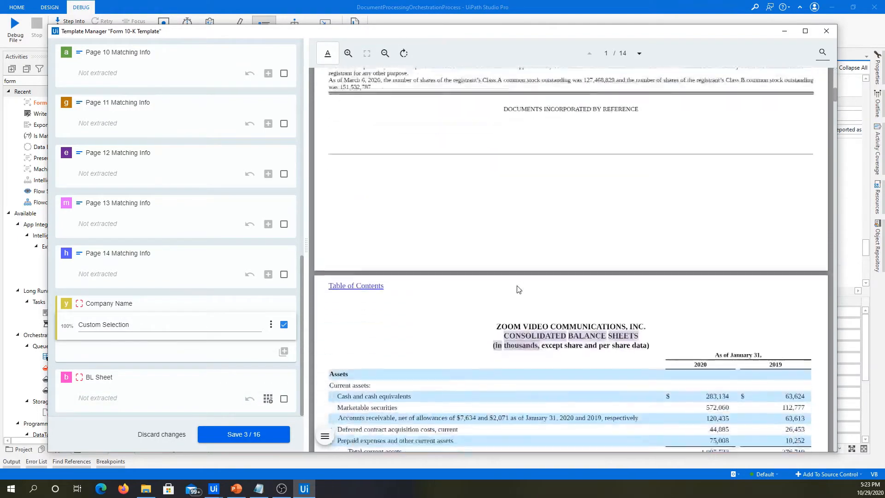
pyautogui.scroll(-5, 518, 290)
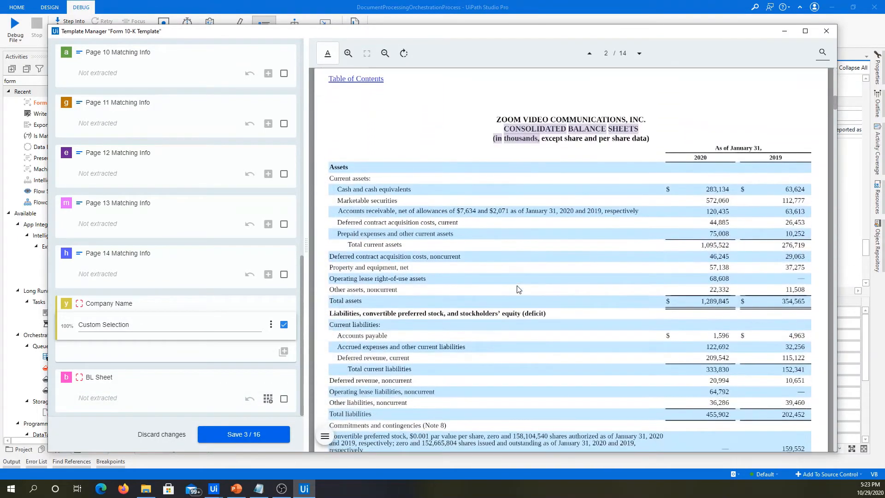
pyautogui.scroll(-1, 518, 289)
pyautogui.click(805, 30)
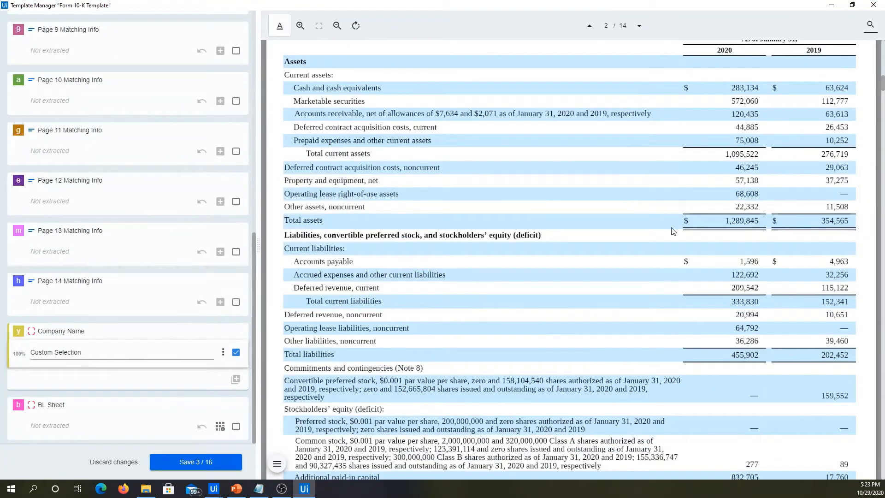
pyautogui.scroll(2, 672, 231)
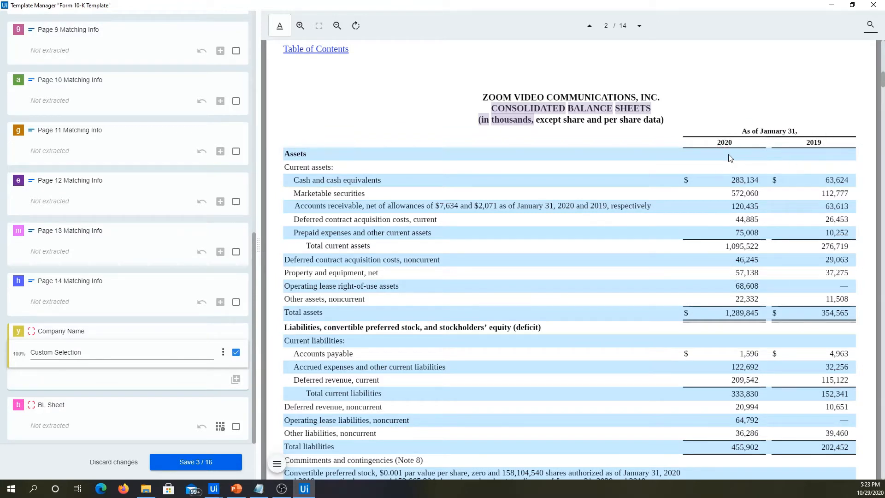
pyautogui.click(80, 436)
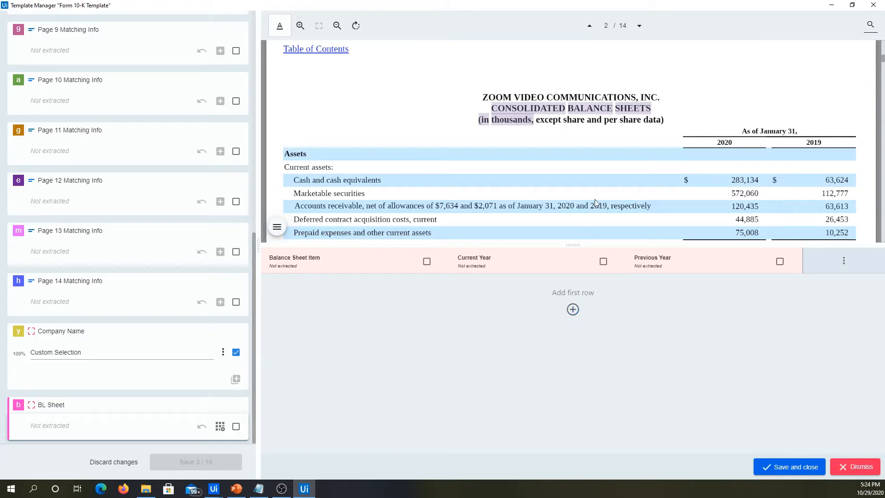
pyautogui.click(218, 431)
# Start extracting a new table and mark its area from the 2020/2019 header row to the total liabilities, preferred stock and stockholders' equity row.
pyautogui.scroll(1, 329, 170)
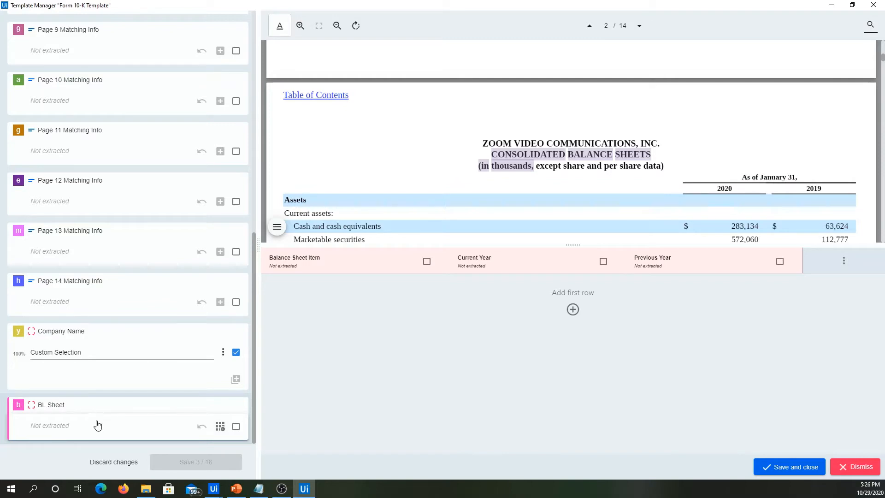
pyautogui.click(844, 263)
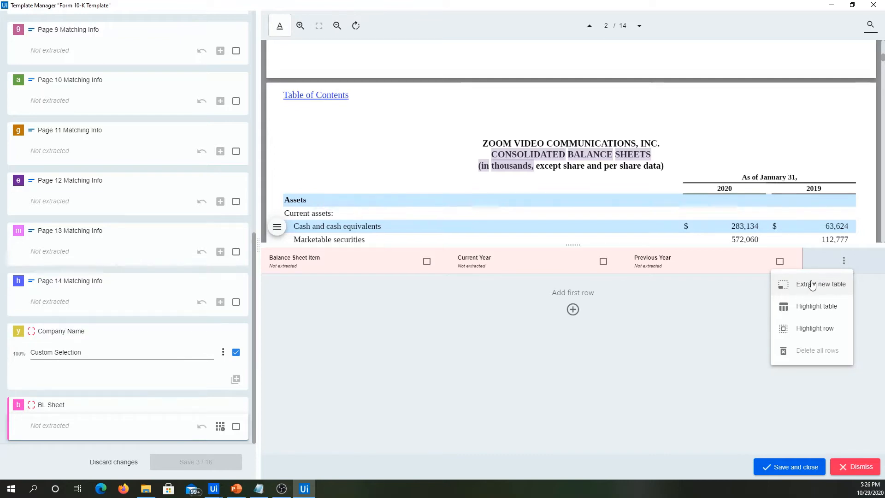
pyautogui.click(812, 285)
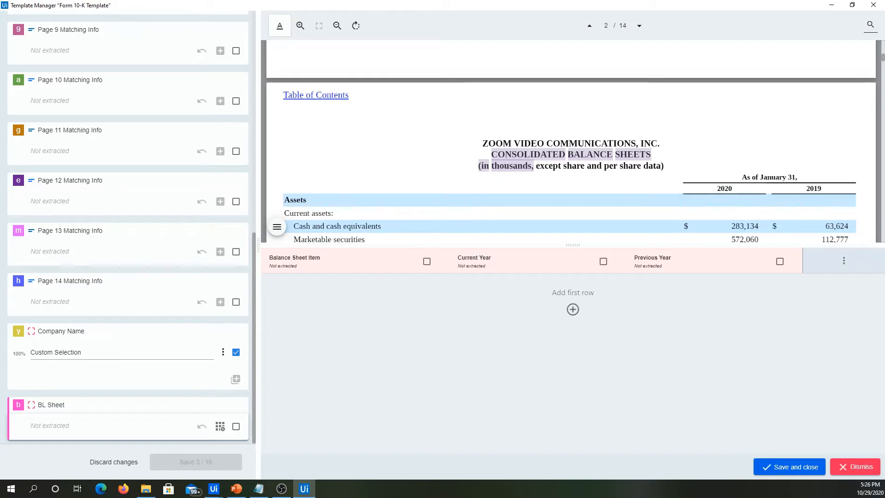
pyautogui.scroll(-1, 571, 141)
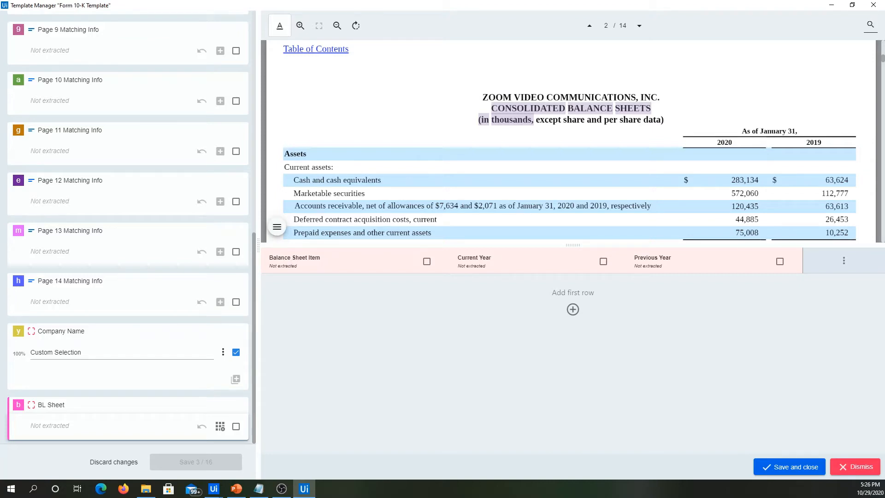
pyautogui.moveTo(860, 134); pyautogui.dragTo(282, 174)
pyautogui.scroll(-10, 281, 182)
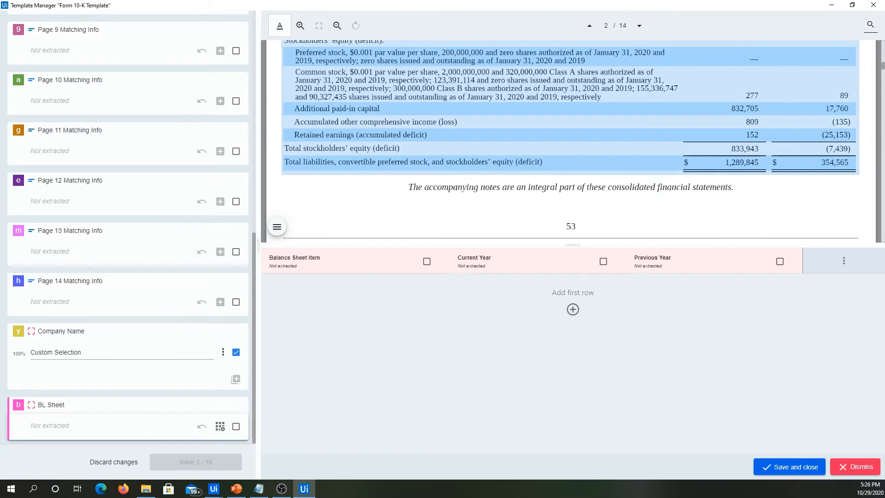
pyautogui.moveTo(282, 174); pyautogui.dragTo(283, 175)
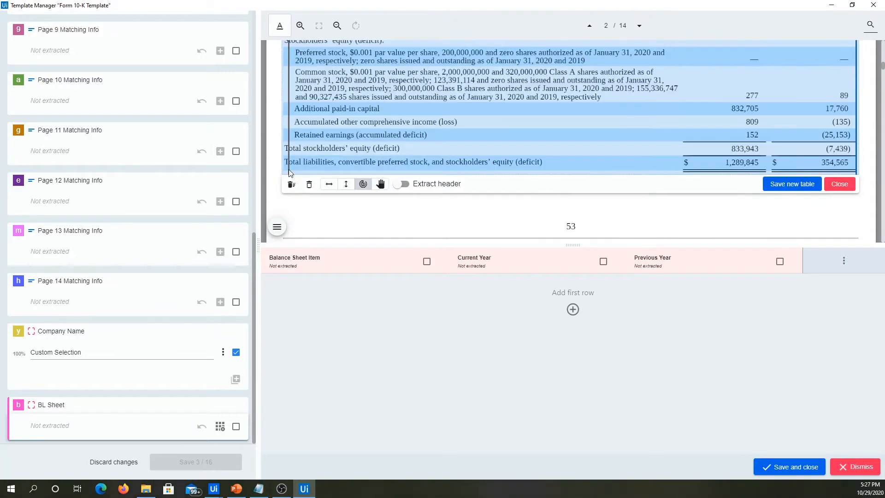
# Preview row and column separator positions across the marked balance sheet area with auto detection by mouse movements.
pyautogui.scroll(6, 317, 151)
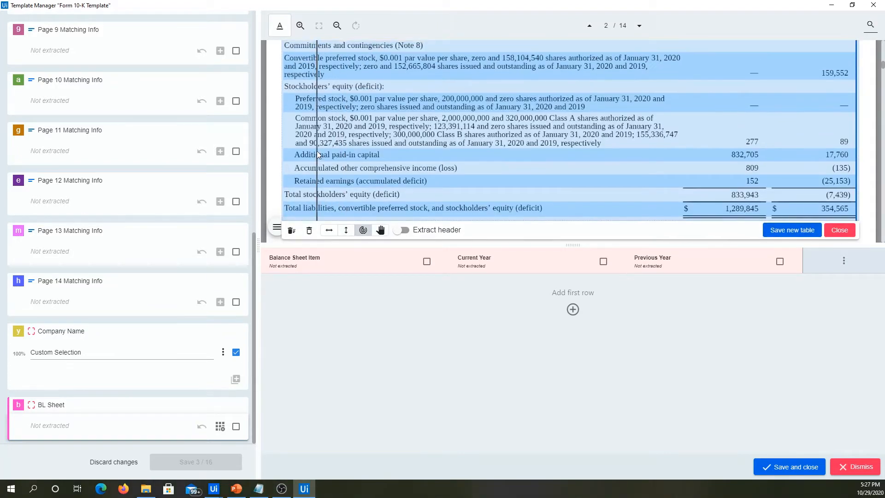
pyautogui.scroll(4, 314, 114)
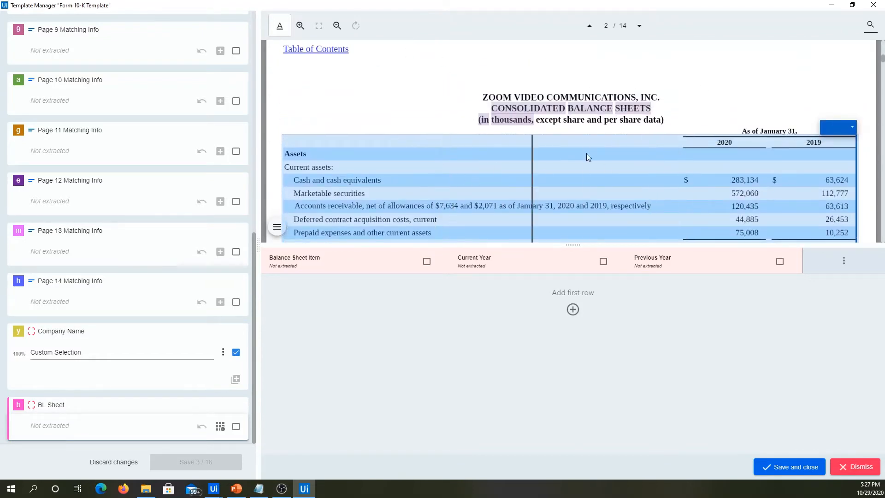
pyautogui.scroll(-10, 415, 125)
pyautogui.scroll(-2, 514, 115)
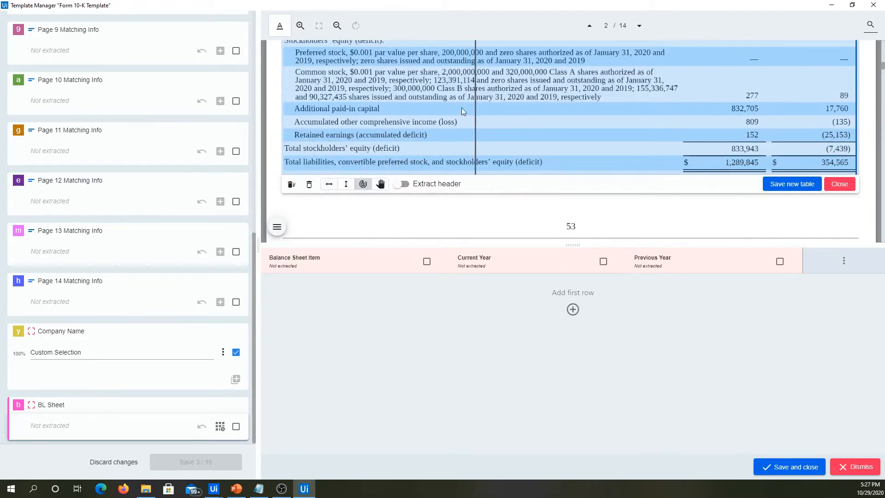
pyautogui.click(362, 184)
pyautogui.scroll(1, 404, 106)
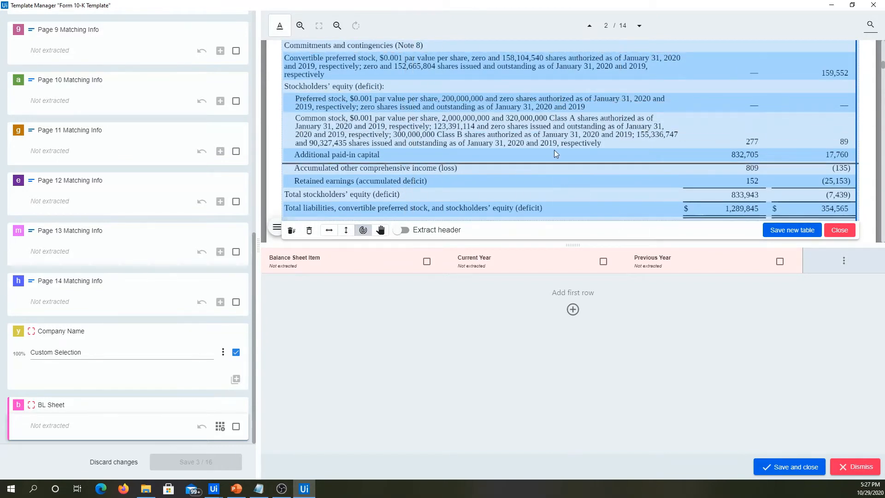
pyautogui.scroll(2, 536, 106)
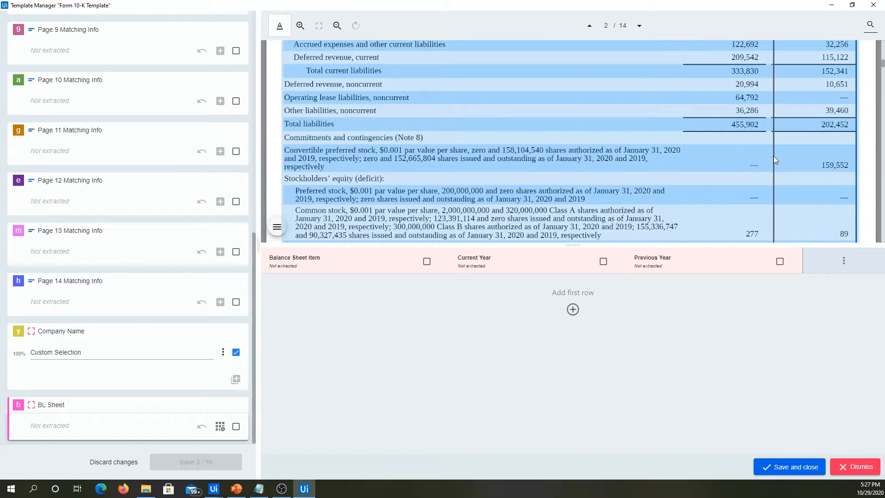
pyautogui.moveTo(773, 156); pyautogui.dragTo(776, 104)
pyautogui.scroll(5, 775, 106)
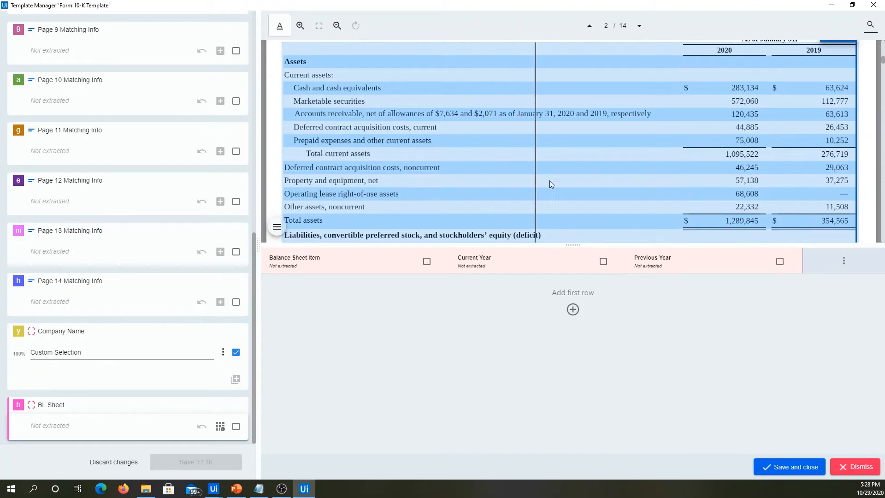
pyautogui.scroll(2, 597, 165)
pyautogui.scroll(-5, 596, 165)
pyautogui.scroll(-5, 596, 163)
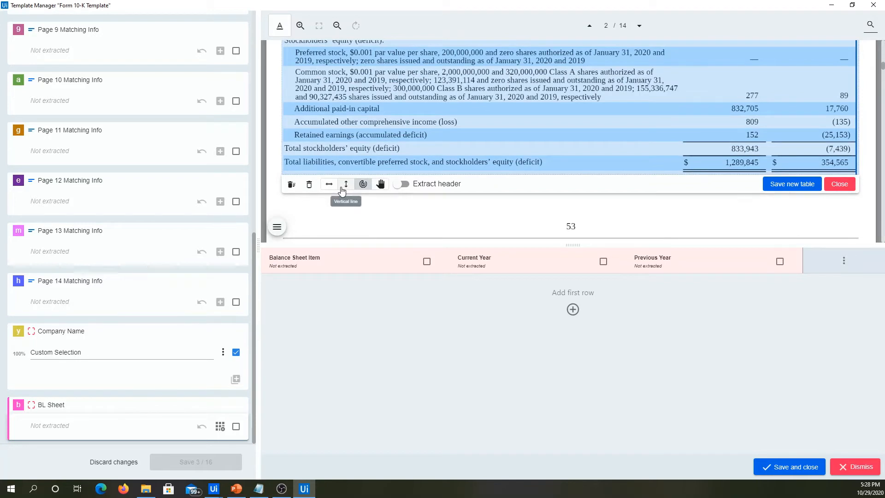
# Try the vertical and horizontal line modes for the table separators and return to auto detection by mouse movements.
pyautogui.click(343, 187)
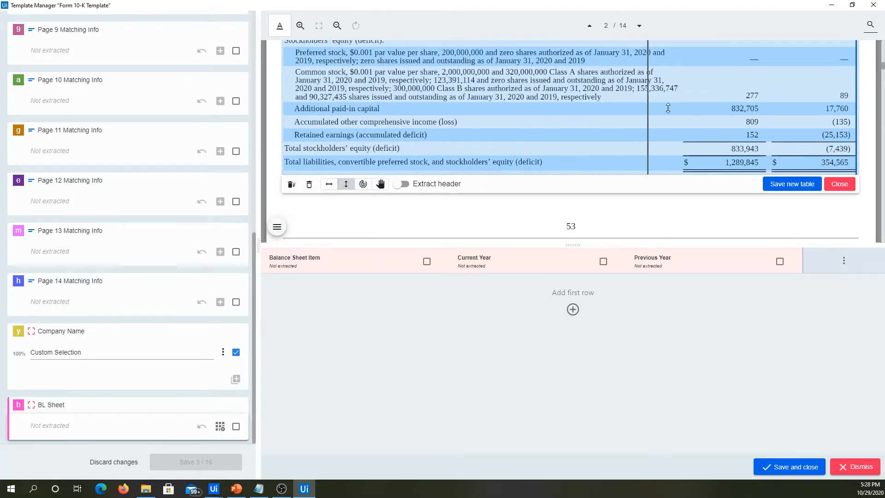
pyautogui.click(329, 185)
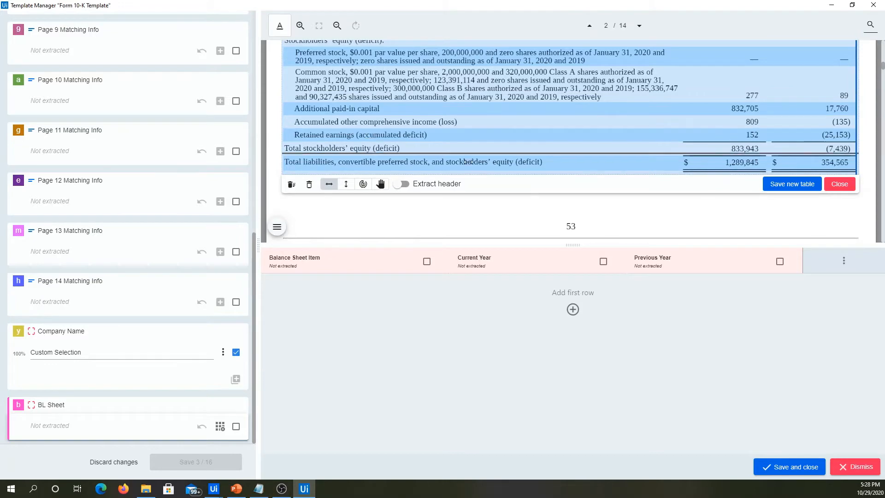
pyautogui.click(364, 185)
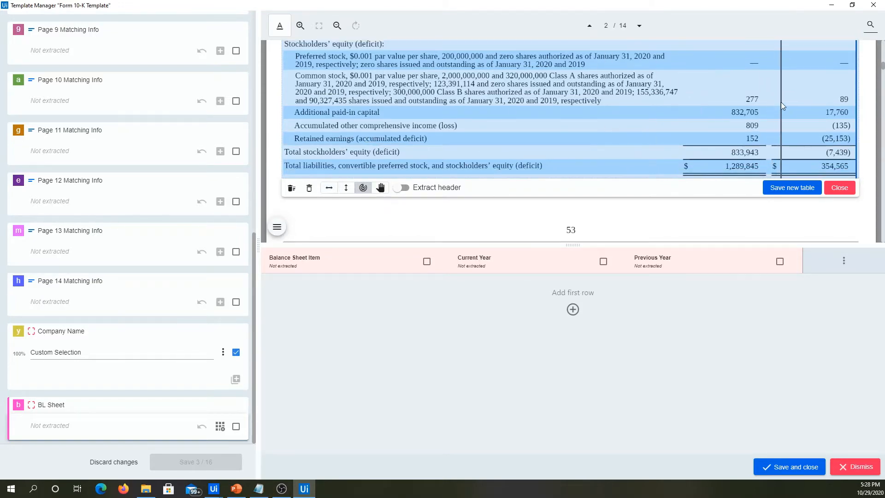
# Place column separators before the 2020 values and between the 2020 and 2019 values of the marked balance sheet.
pyautogui.scroll(10, 781, 103)
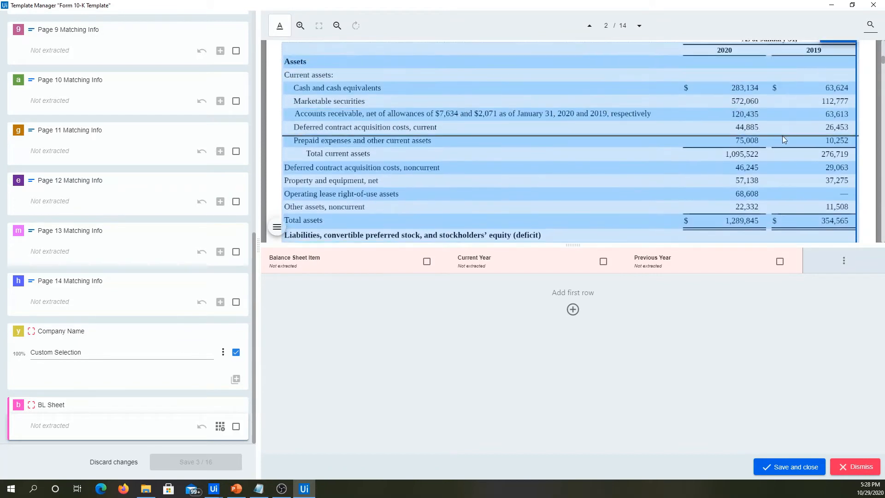
pyautogui.scroll(4, 781, 135)
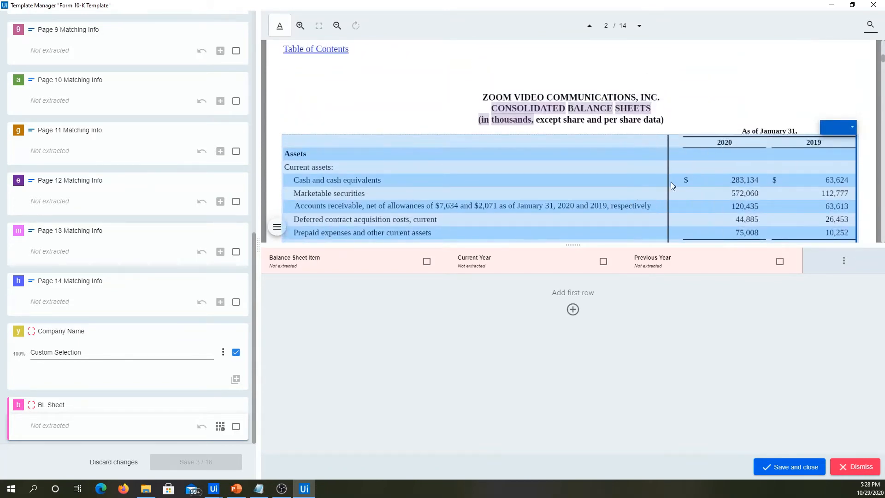
pyautogui.click(770, 190)
pyautogui.click(771, 180)
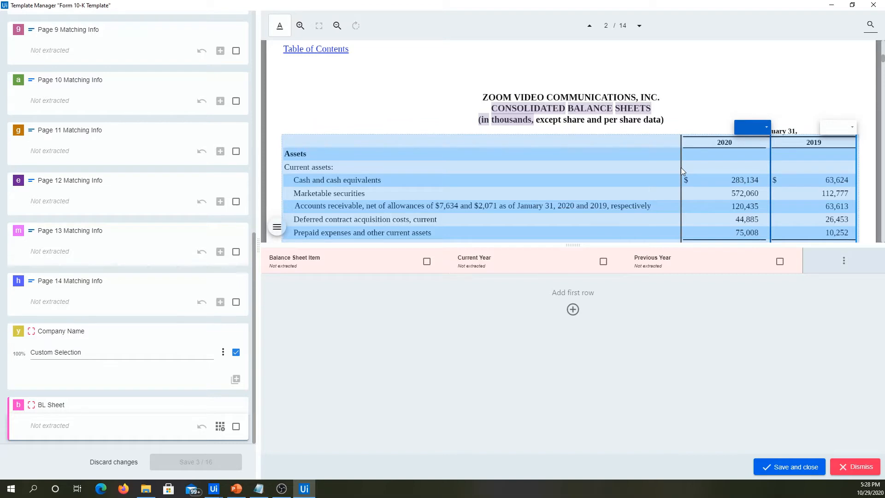
pyautogui.click(682, 170)
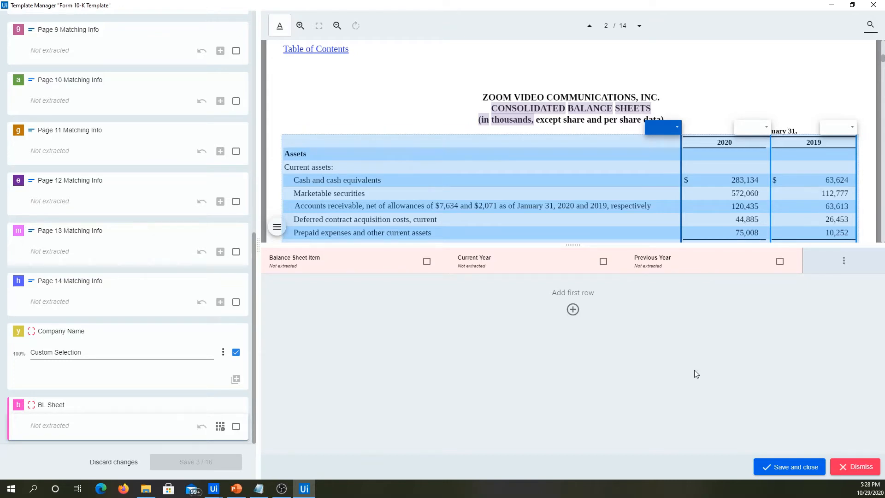
# Assign the three marked columns to Balance Sheet Item, Current Year and Previous Year, in that order.
pyautogui.click(675, 131)
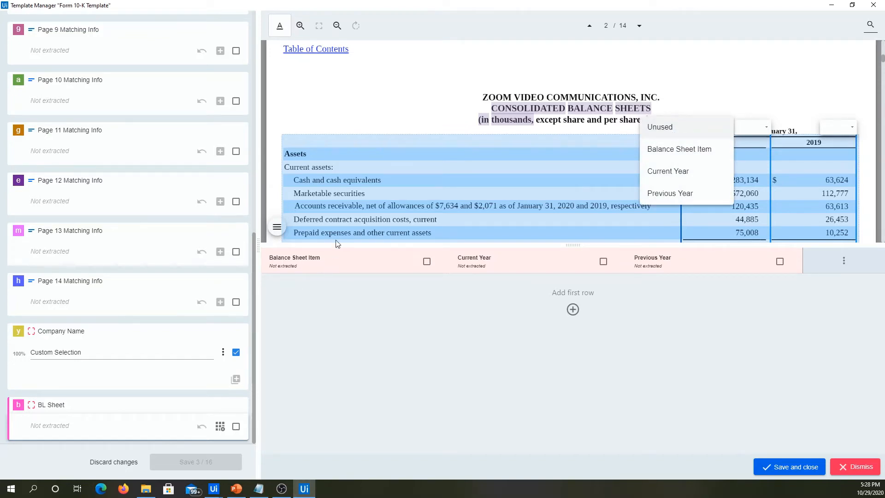
pyautogui.click(674, 152)
pyautogui.click(753, 127)
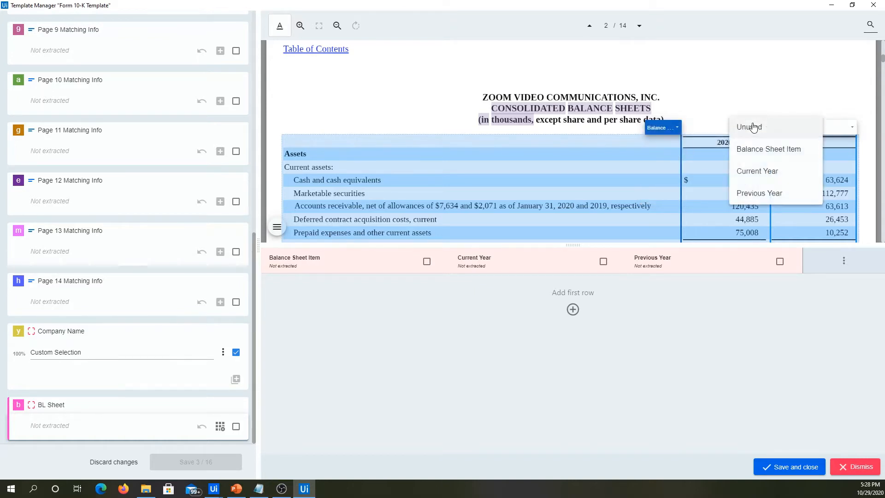
pyautogui.click(752, 171)
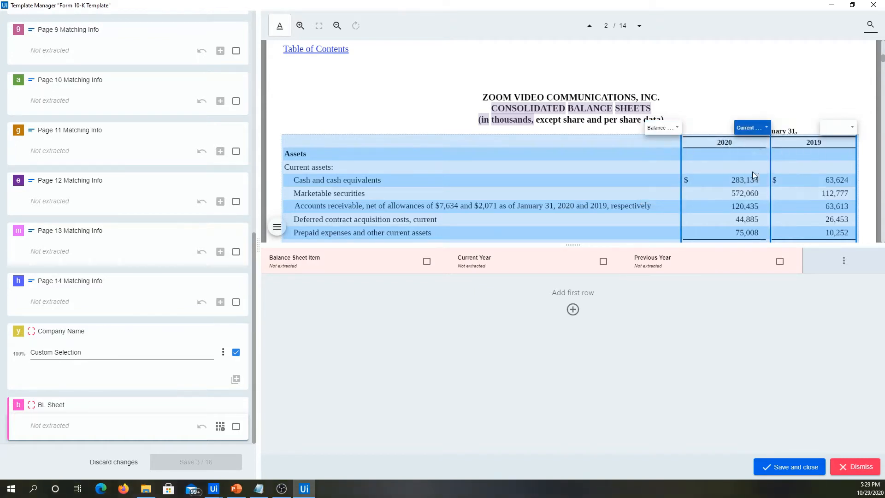
pyautogui.click(825, 132)
pyautogui.click(816, 192)
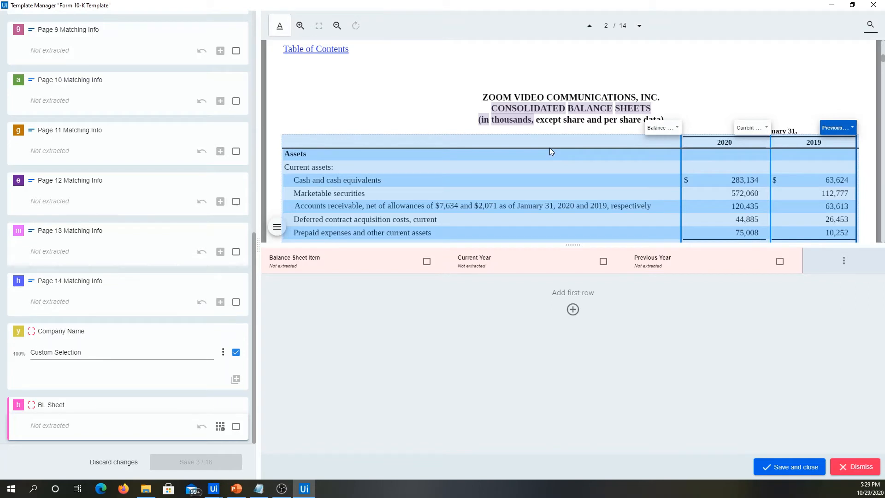
# Add row separators below each line from the 2020/2019 header row through Deferred contract acquisition costs, current.
pyautogui.click(550, 148)
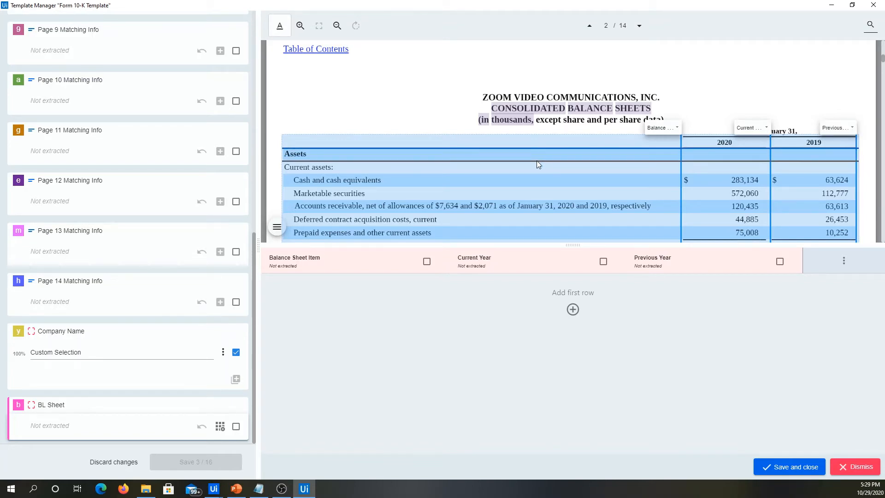
pyautogui.click(536, 160)
pyautogui.click(527, 172)
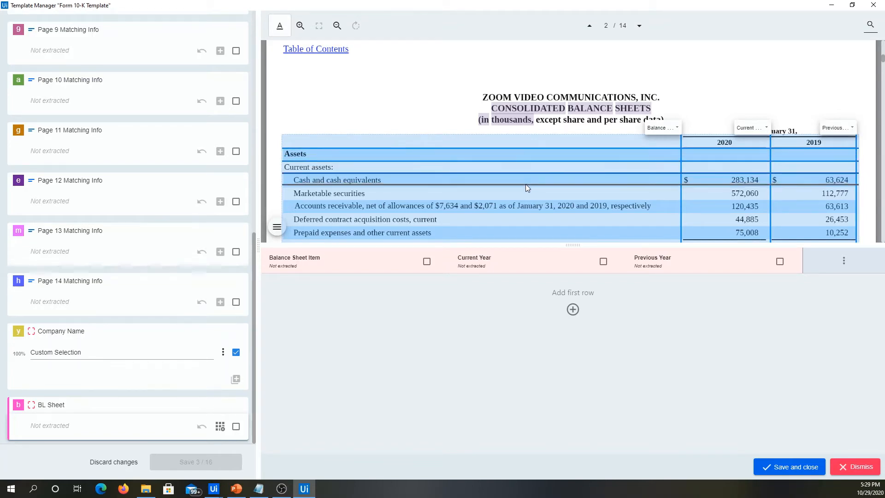
pyautogui.click(525, 185)
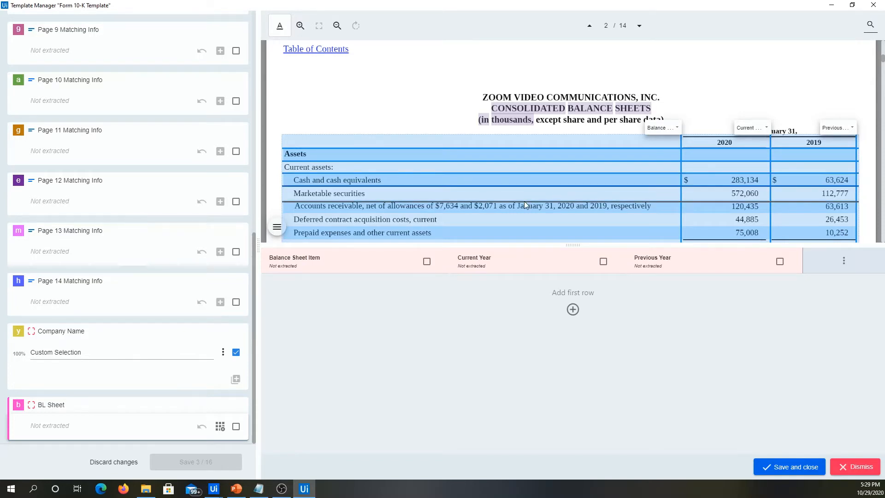
pyautogui.click(523, 200)
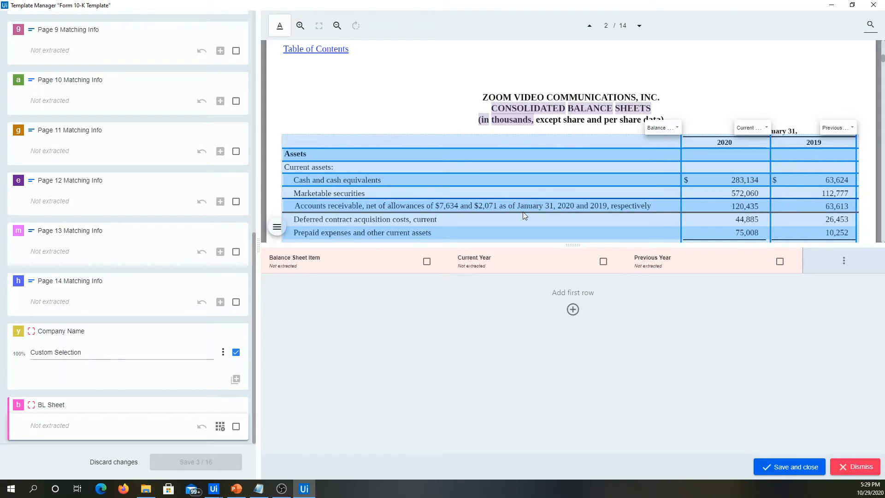
pyautogui.click(522, 212)
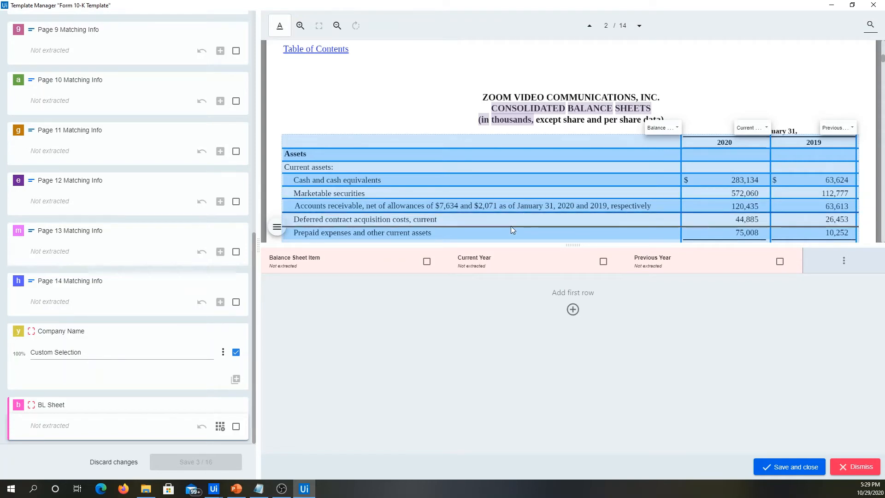
pyautogui.click(511, 226)
# Add row separators below each asset line from Prepaid expenses and other current assets through Total assets.
pyautogui.scroll(-1, 513, 223)
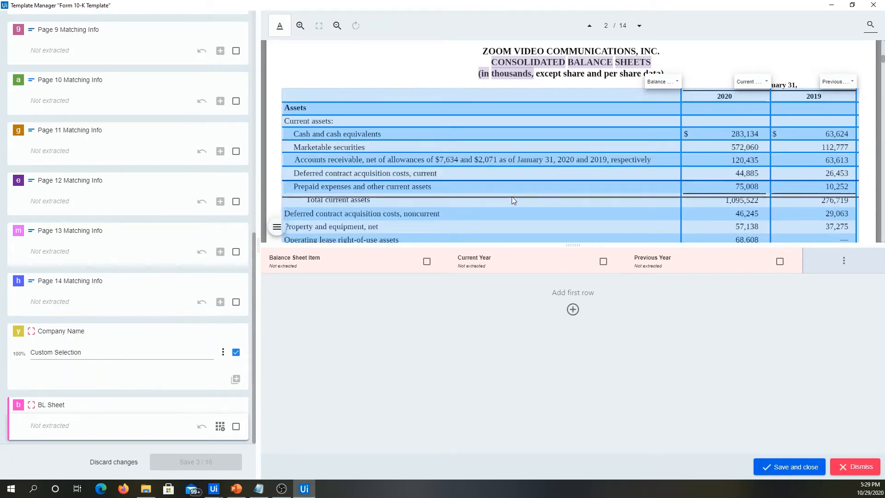
pyautogui.click(507, 193)
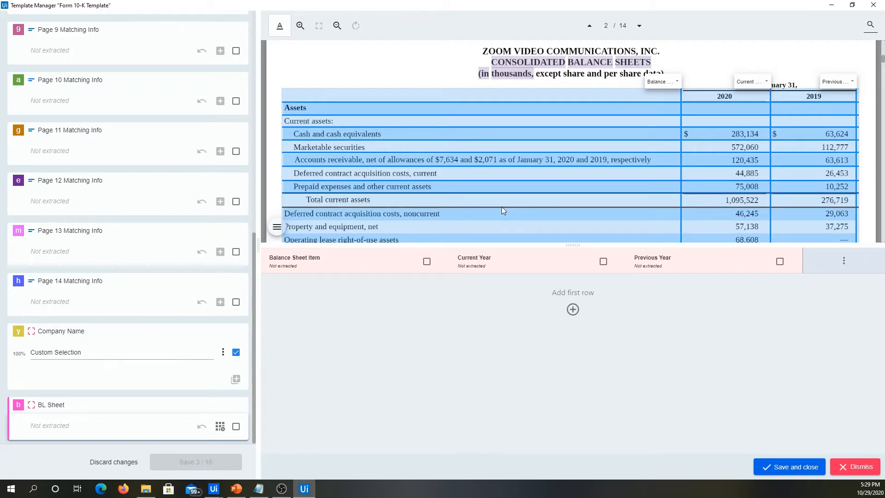
pyautogui.click(504, 207)
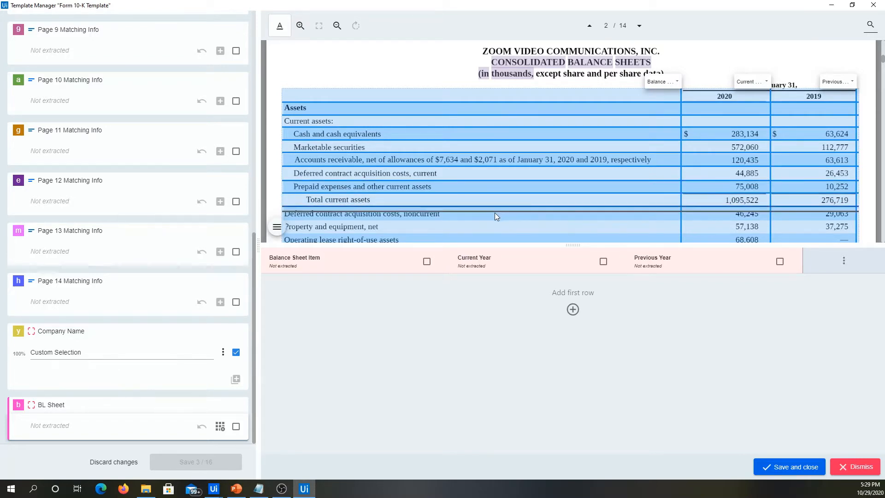
pyautogui.click(480, 220)
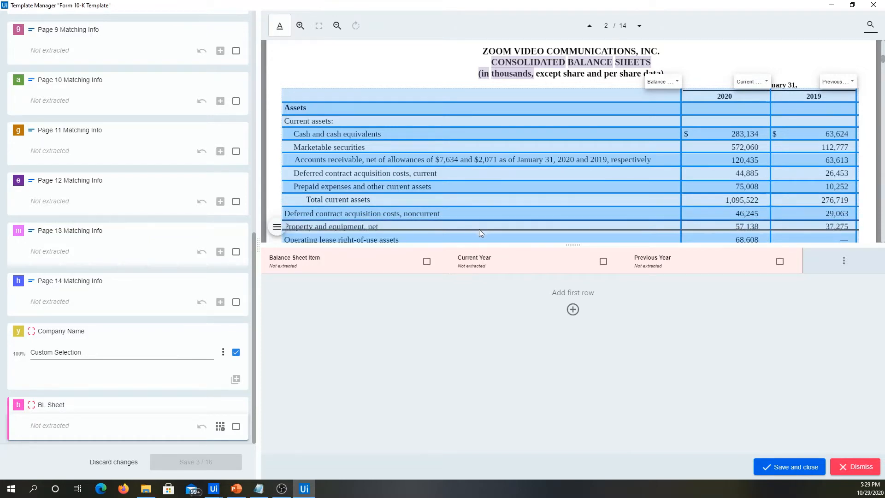
pyautogui.click(485, 231)
pyautogui.scroll(-2, 515, 166)
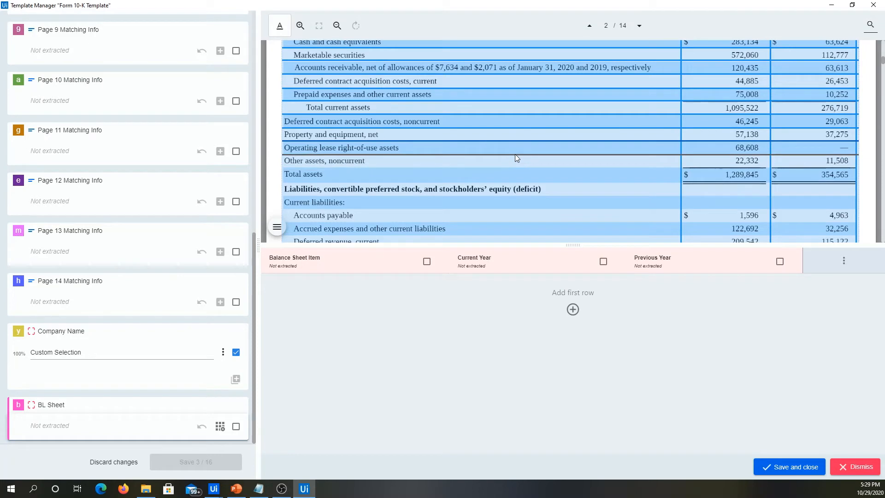
pyautogui.click(515, 154)
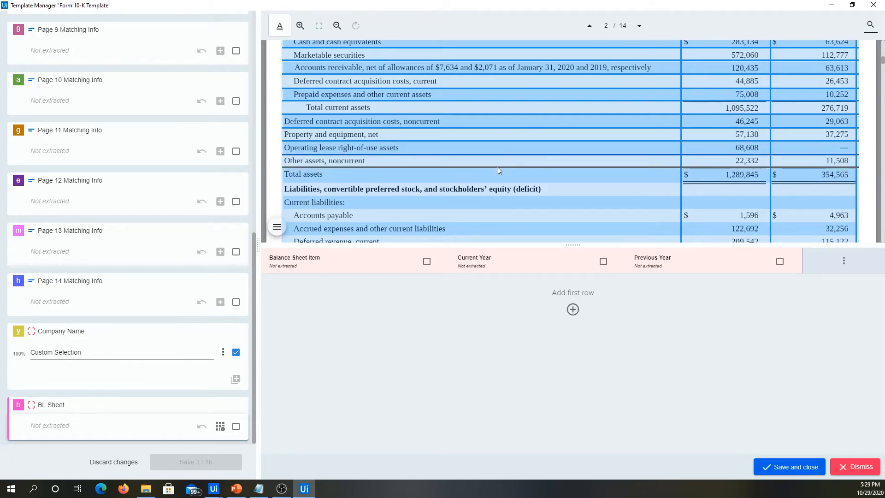
pyautogui.click(497, 166)
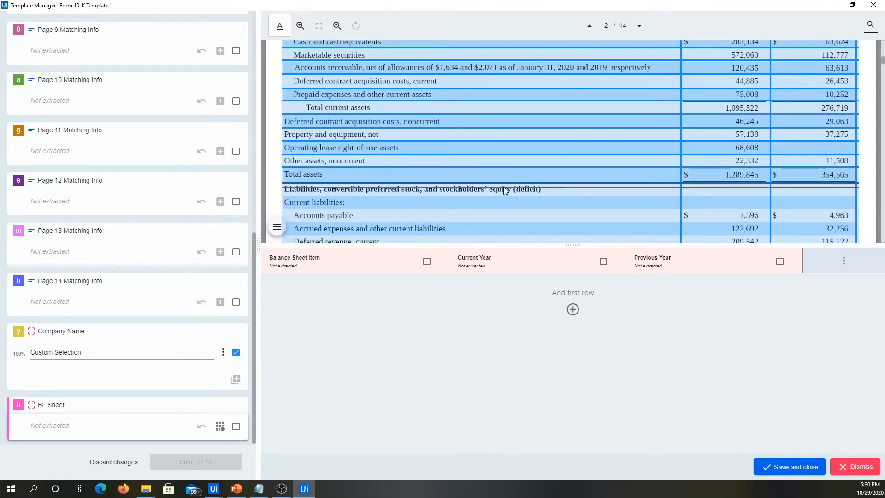
# Add row separators below each line from the Liabilities, convertible preferred stock, and stockholders' equity heading through Total current liabilities.
pyautogui.click(488, 195)
pyautogui.click(465, 208)
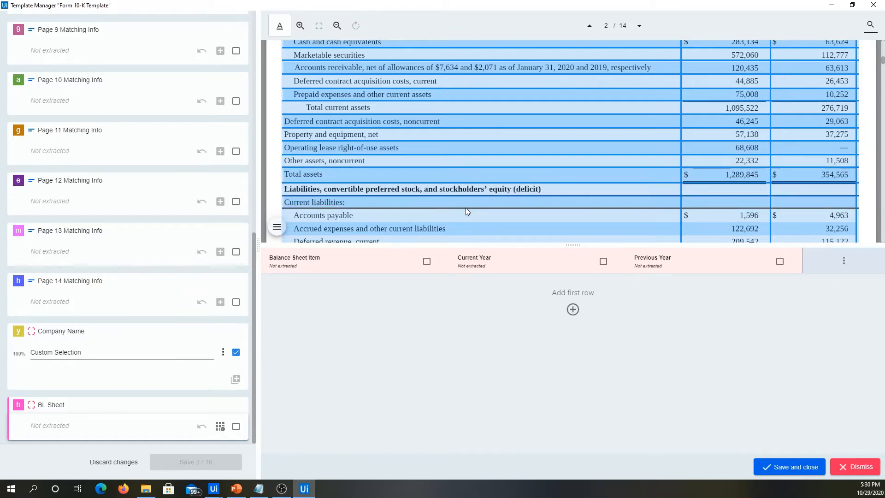
pyautogui.scroll(-1, 507, 170)
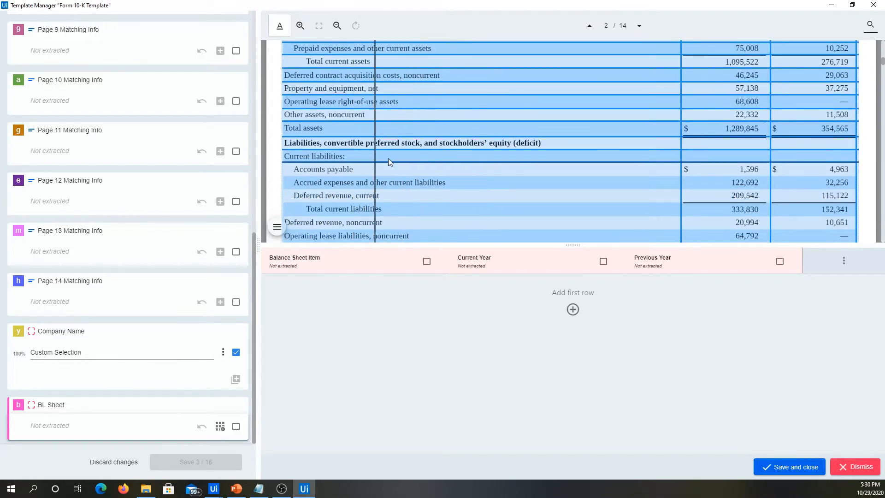
pyautogui.scroll(1, 471, 173)
pyautogui.scroll(-2, 477, 167)
pyautogui.scroll(-1, 477, 167)
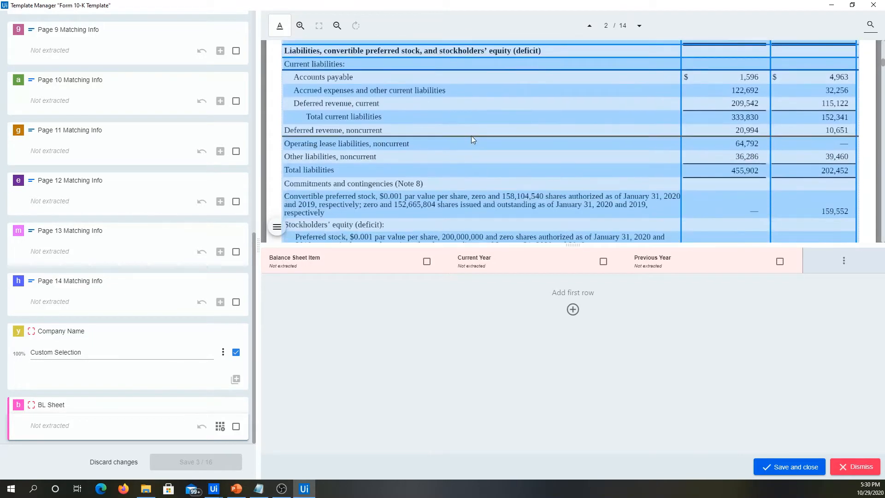
pyautogui.click(464, 95)
pyautogui.click(450, 110)
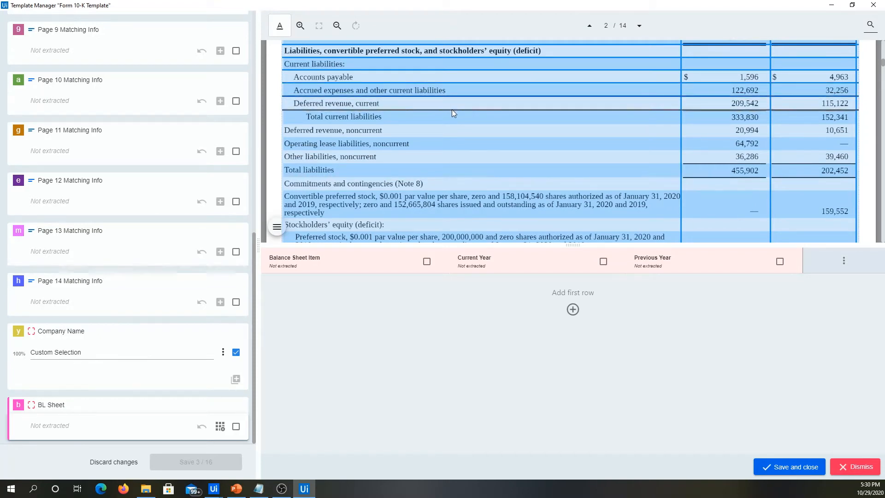
pyautogui.click(429, 123)
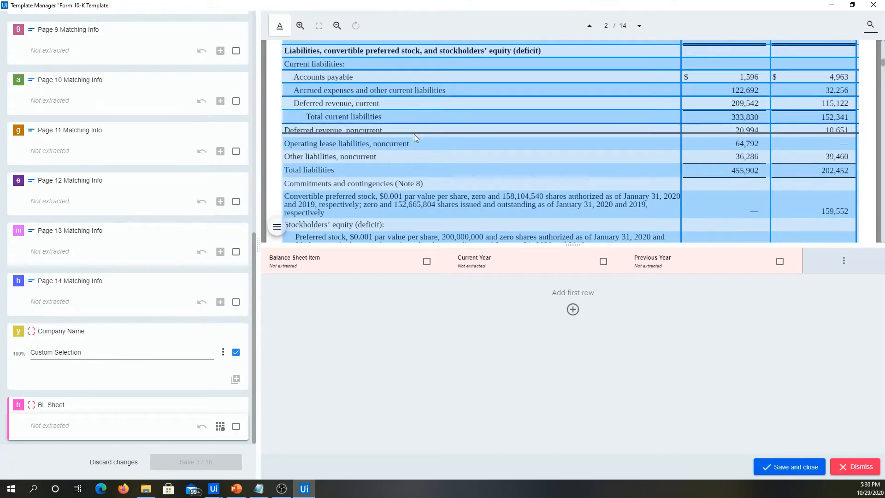
# Add row separators below each line from Deferred revenue, noncurrent through Commitments and contingencies (Note 8).
pyautogui.click(411, 137)
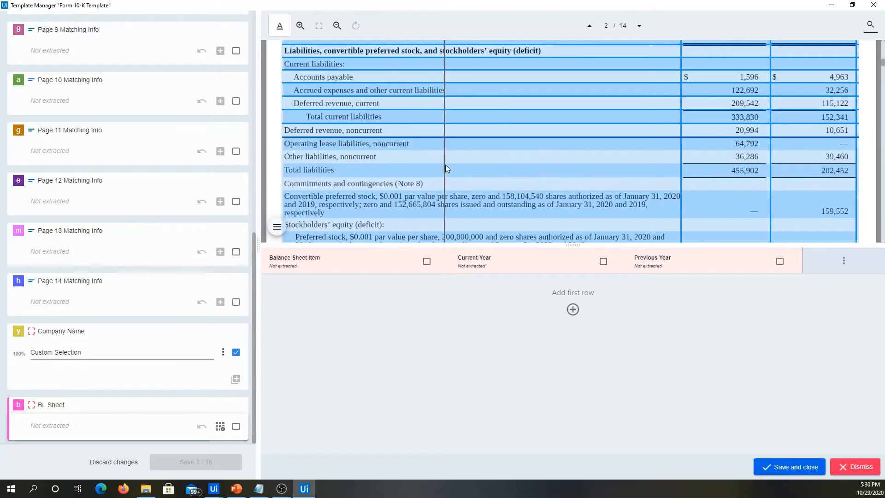
pyautogui.click(418, 150)
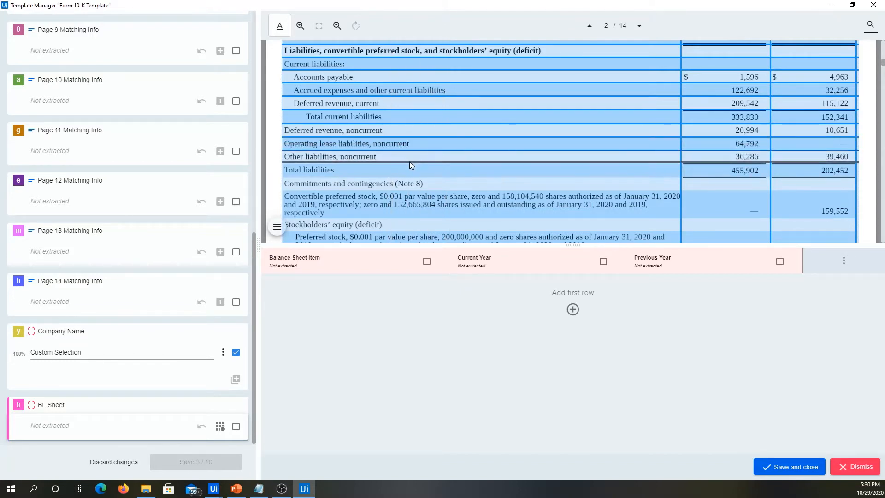
pyautogui.click(409, 162)
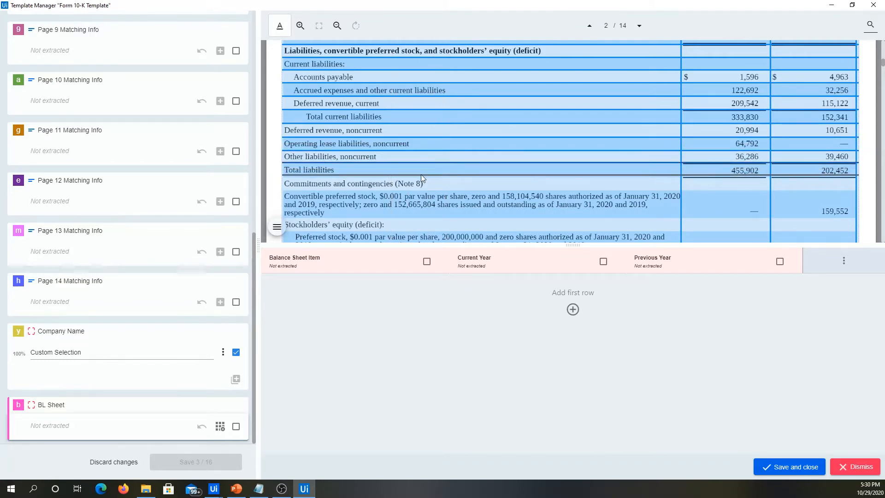
pyautogui.click(422, 175)
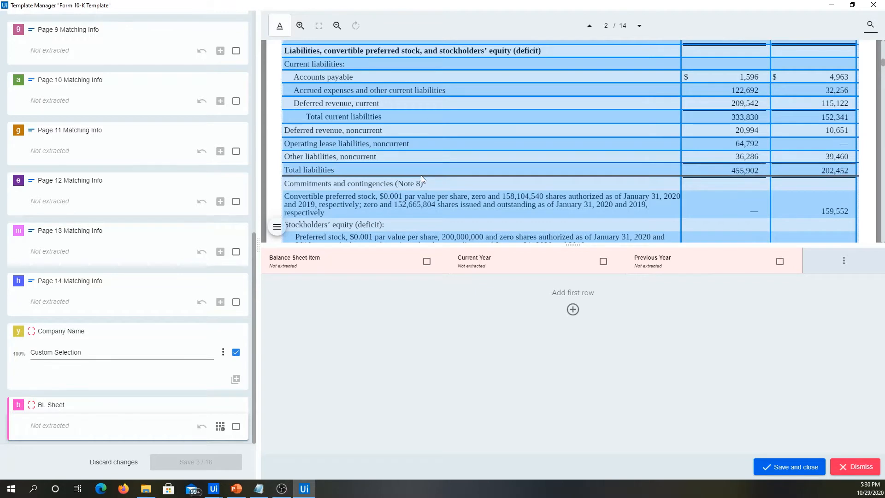
pyautogui.click(444, 190)
# Add row separators below each line from Convertible preferred stock through Common stock.
pyautogui.scroll(-1, 436, 197)
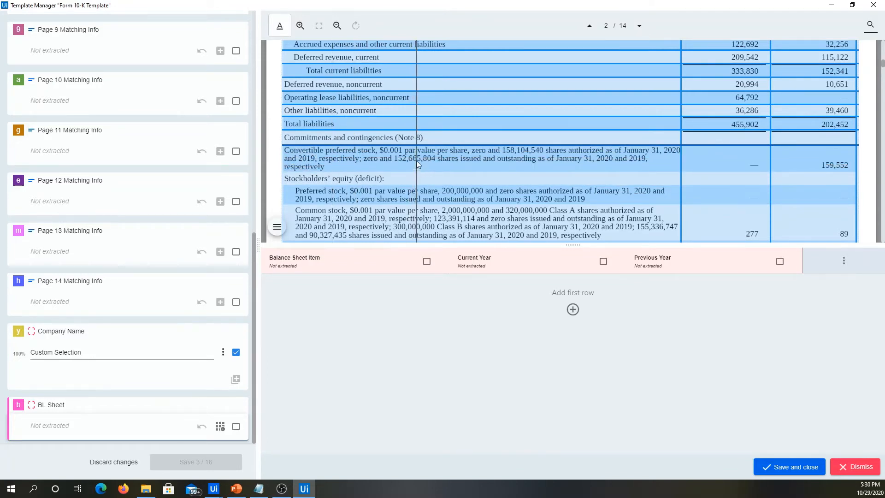
pyautogui.click(393, 185)
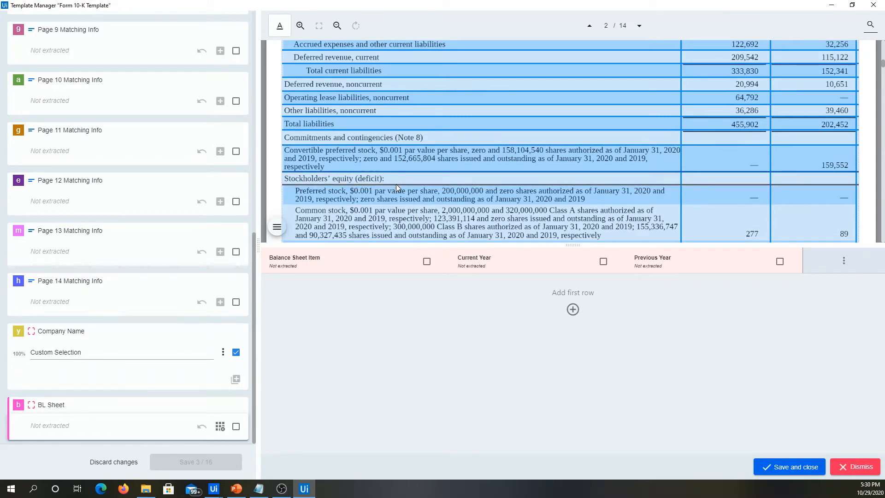
pyautogui.click(397, 204)
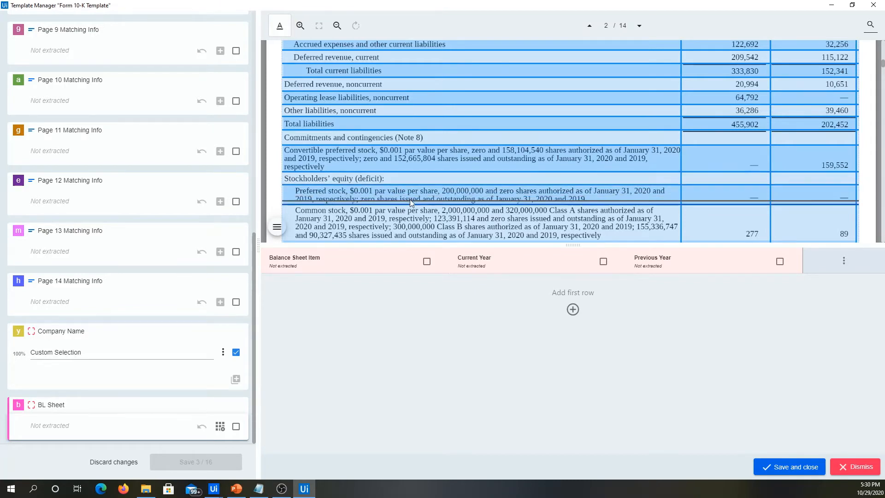
pyautogui.scroll(-2, 411, 199)
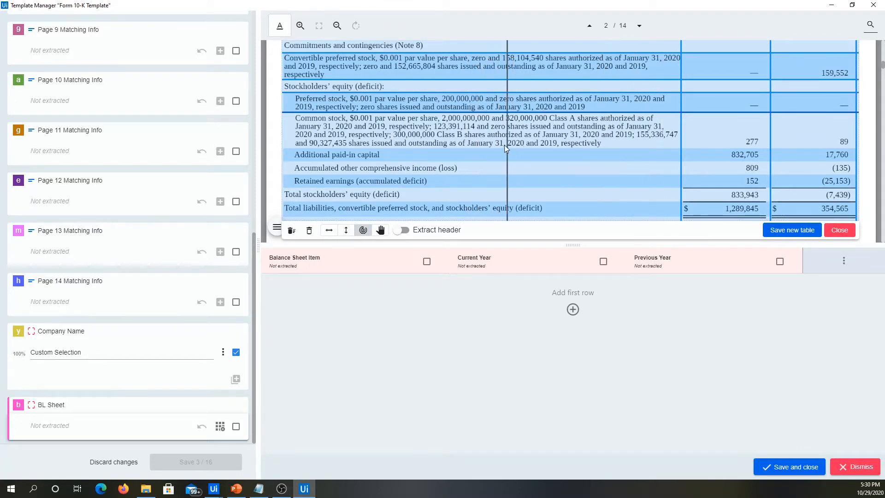
pyautogui.click(454, 148)
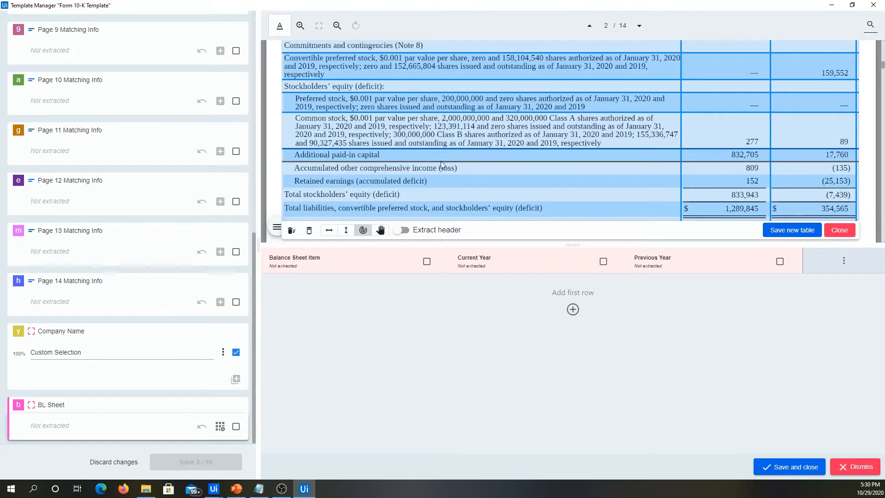
# Add row separators below each line from Additional paid-in capital through Total stockholders' equity (deficit).
pyautogui.click(441, 162)
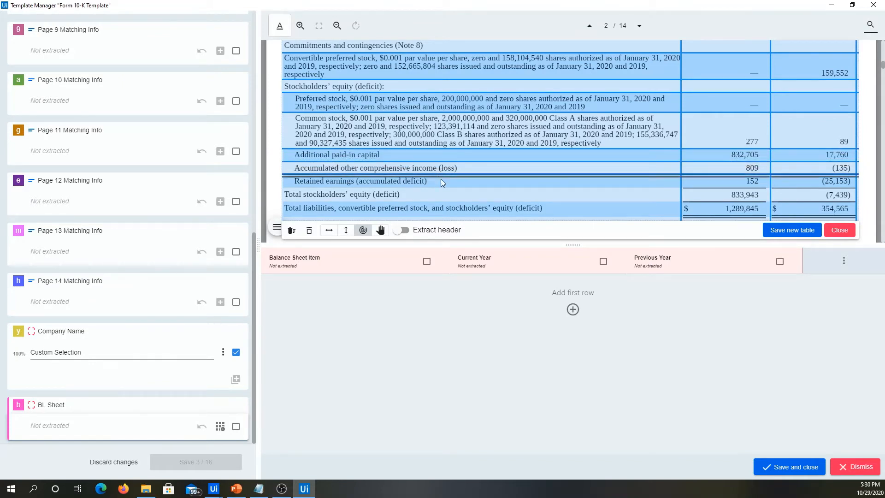
pyautogui.click(445, 187)
pyautogui.scroll(-1, 459, 186)
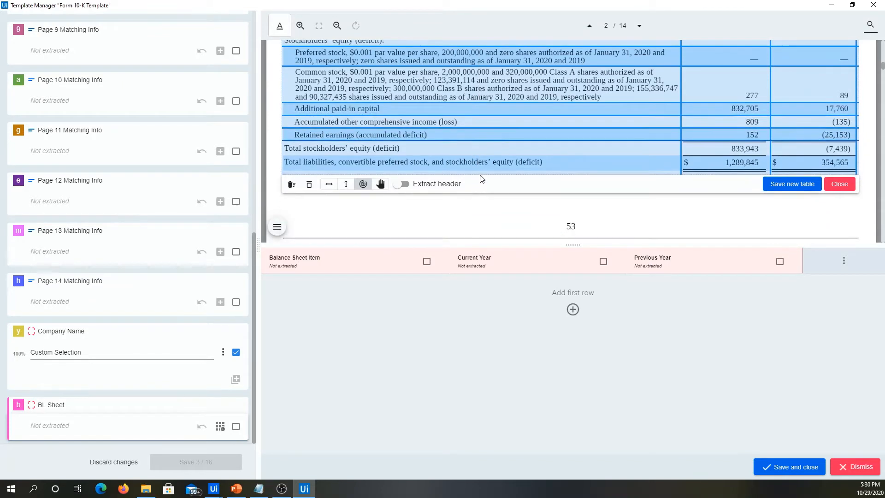
pyautogui.click(438, 156)
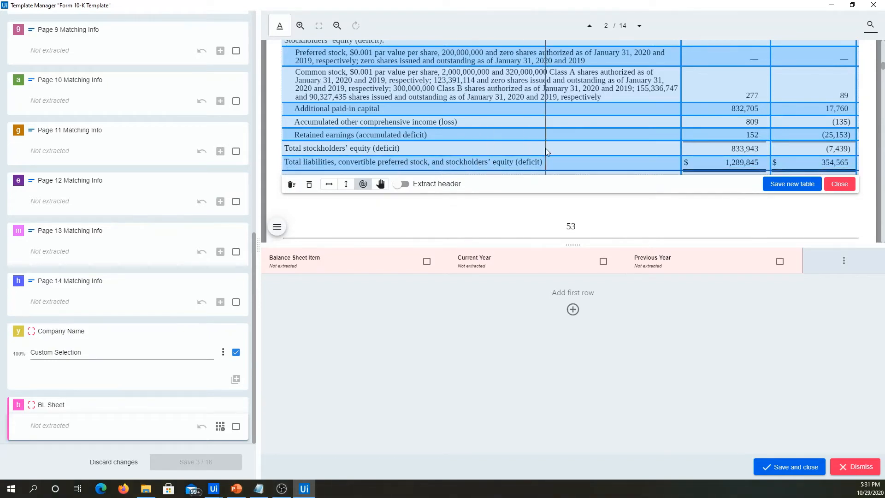
# Turn on Extract header for the balance sheet table and review its row and column separators.
pyautogui.scroll(5, 540, 148)
pyautogui.scroll(2, 538, 148)
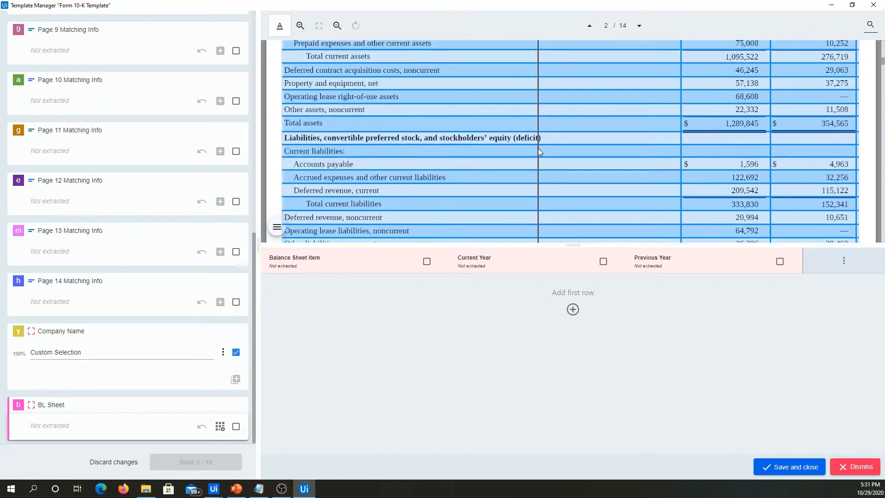
pyautogui.scroll(-10, 538, 148)
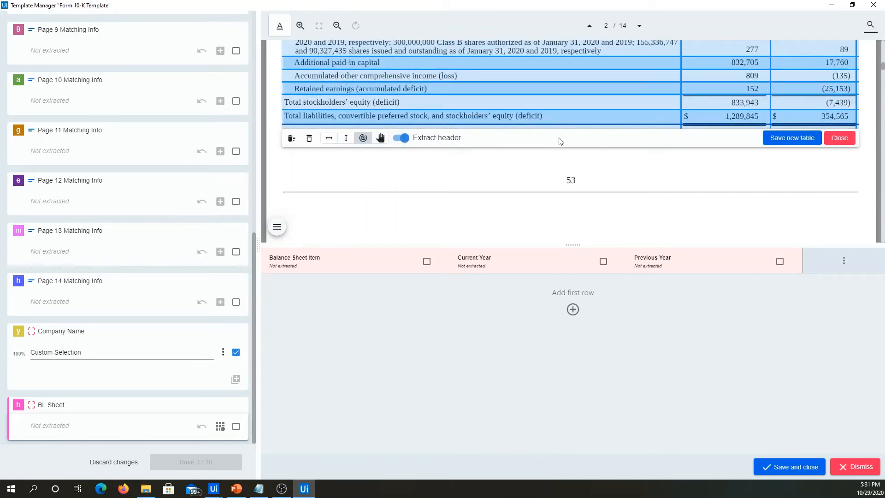
pyautogui.scroll(8, 559, 138)
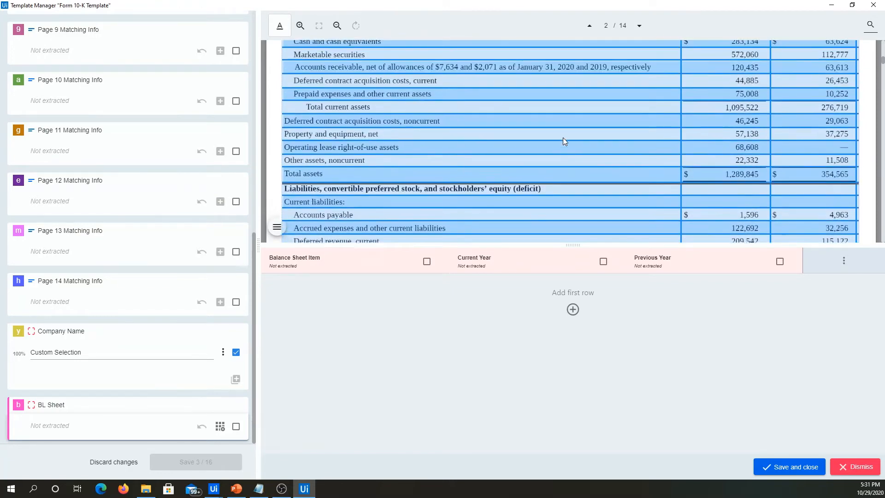
pyautogui.scroll(5, 573, 158)
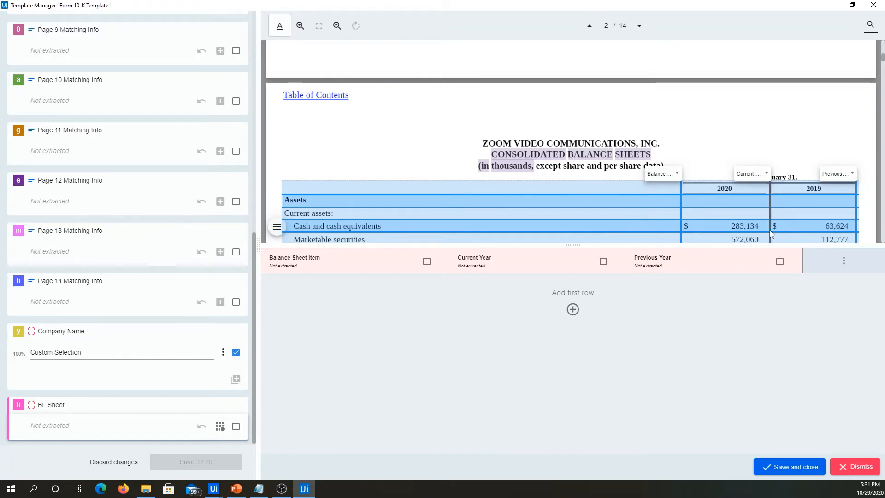
# Save the marked balance sheet area as a new table.
pyautogui.click(786, 473)
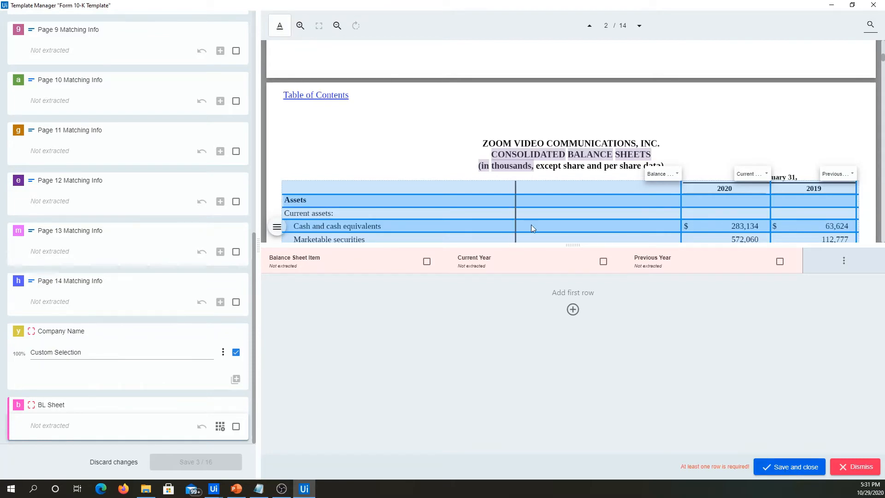
pyautogui.scroll(-5, 606, 194)
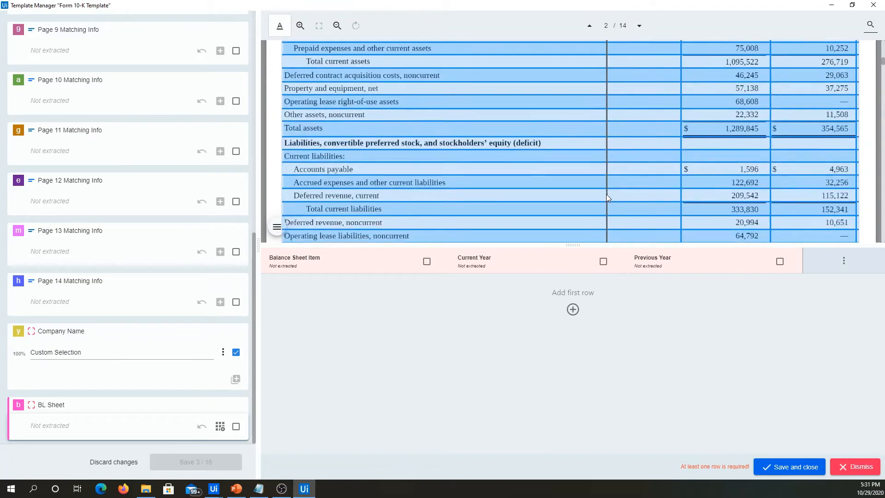
pyautogui.scroll(-3, 606, 194)
pyautogui.scroll(-10, 723, 185)
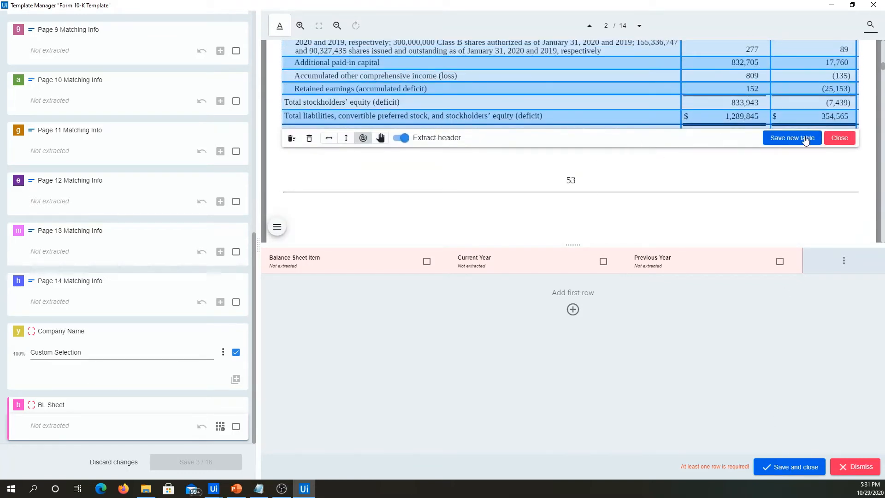
pyautogui.click(792, 139)
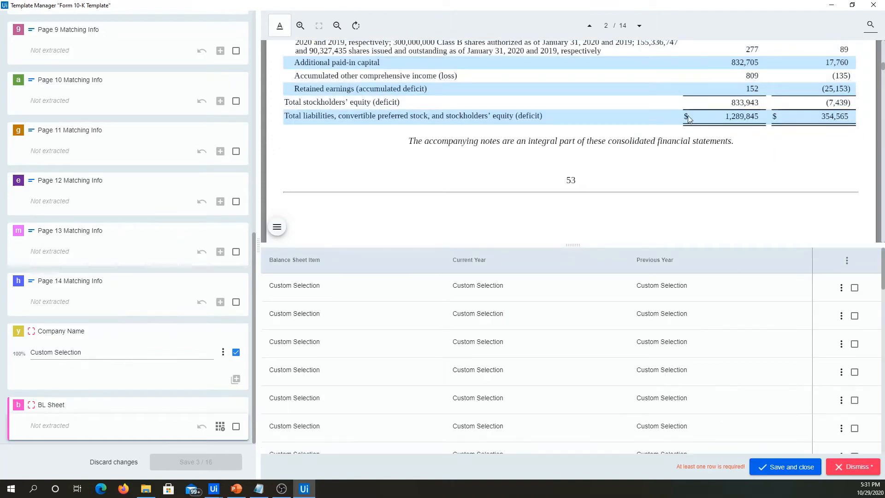
# Look through the extracted rows of the balance sheet table, from the first row downward and back.
pyautogui.scroll(10, 628, 123)
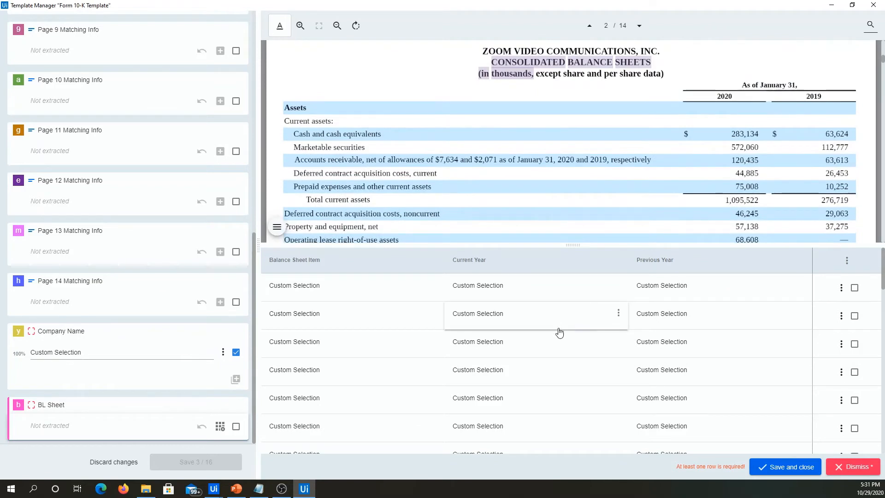
pyautogui.scroll(-3, 585, 341)
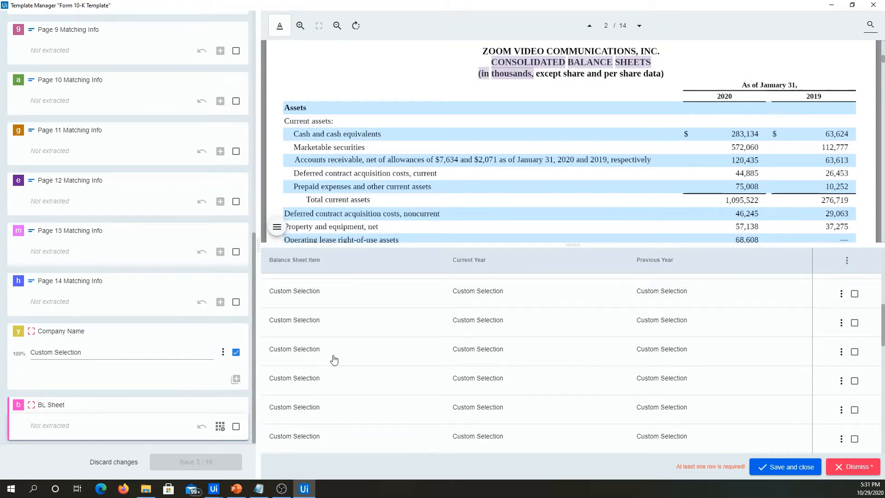
pyautogui.scroll(-1, 586, 360)
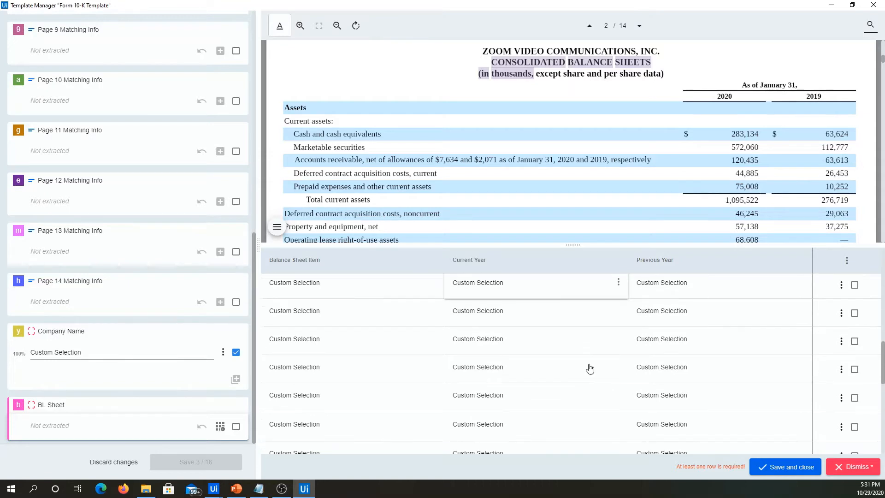
pyautogui.scroll(-3, 590, 369)
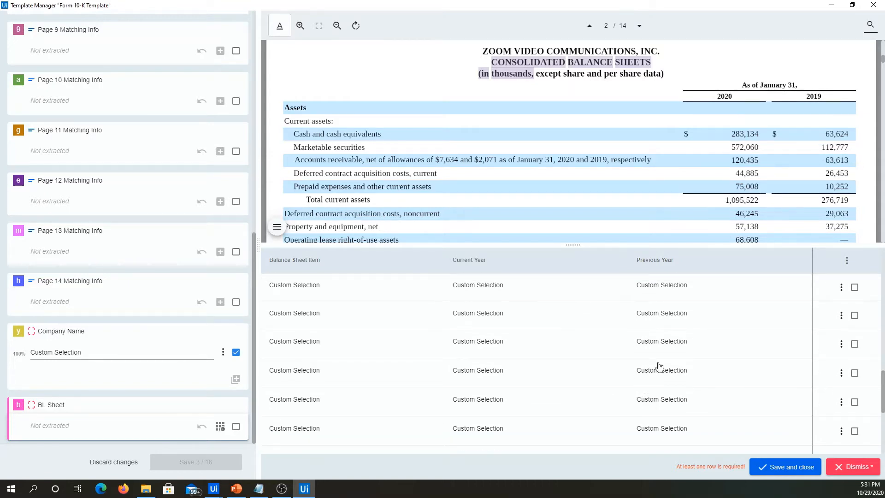
pyautogui.scroll(-1, 736, 352)
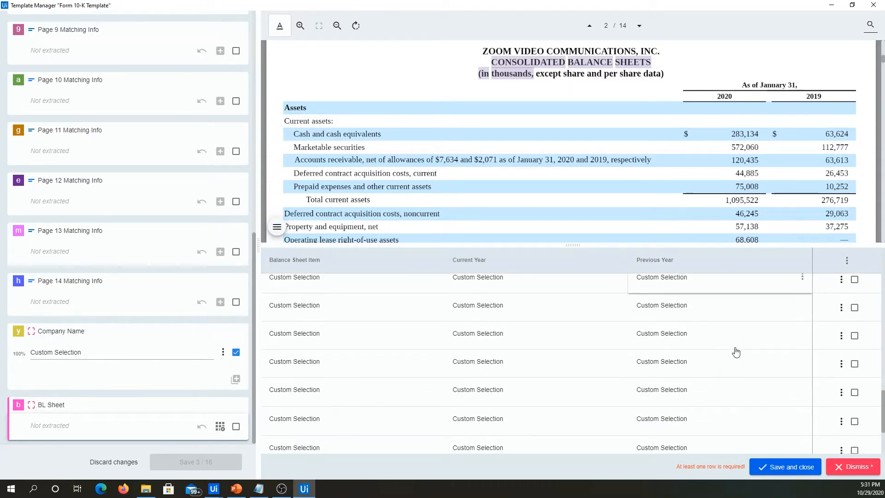
pyautogui.scroll(1, 736, 352)
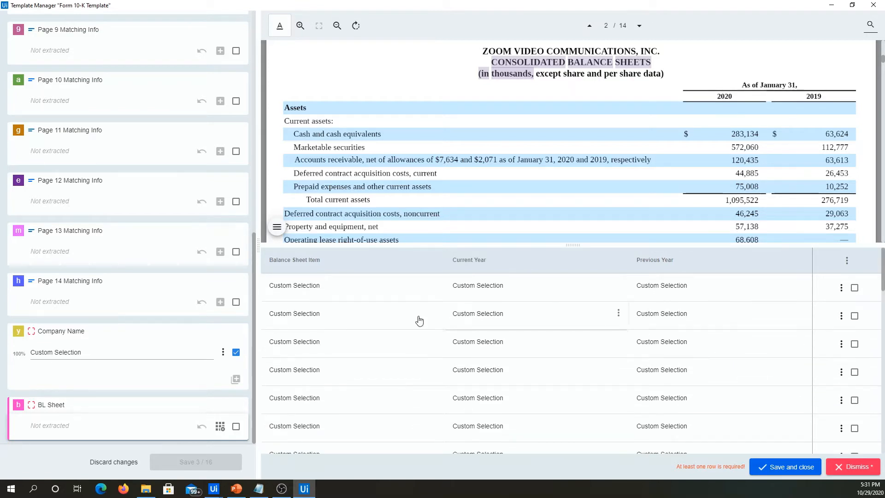
# Examine which document areas the item, current year and previous year cells of the first three table rows point to.
pyautogui.click(339, 310)
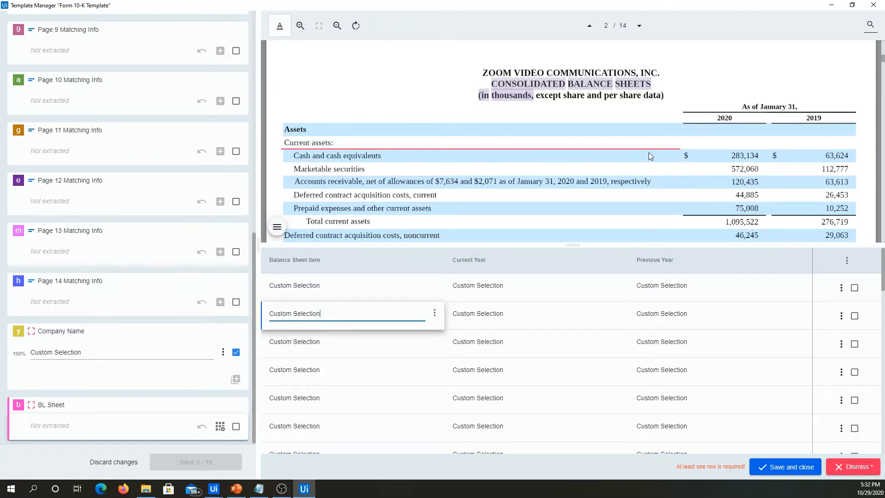
pyautogui.click(517, 314)
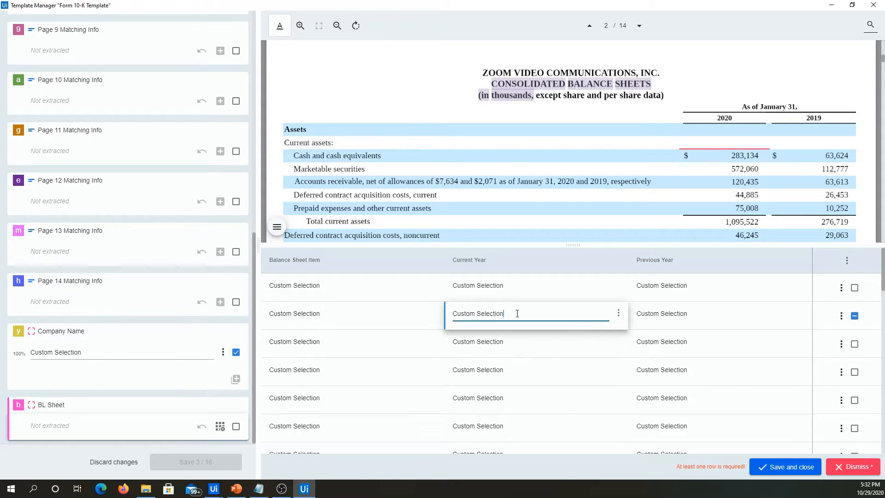
pyautogui.click(687, 314)
pyautogui.click(677, 347)
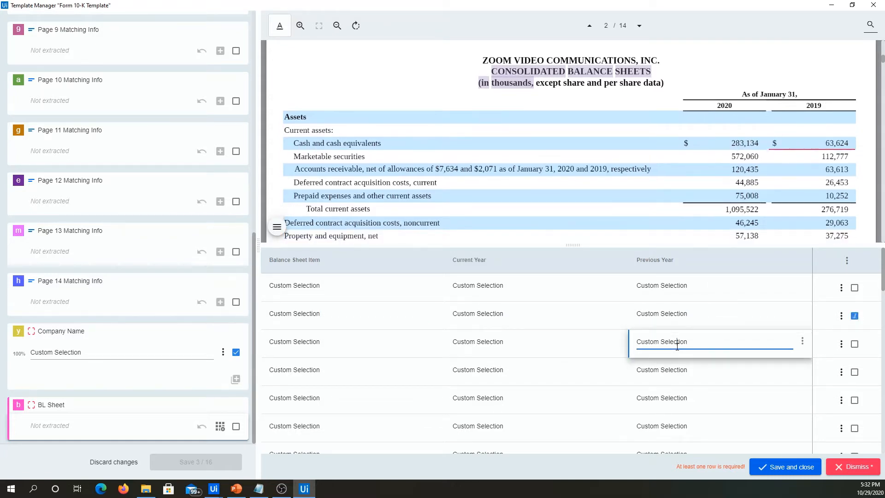
pyautogui.click(553, 342)
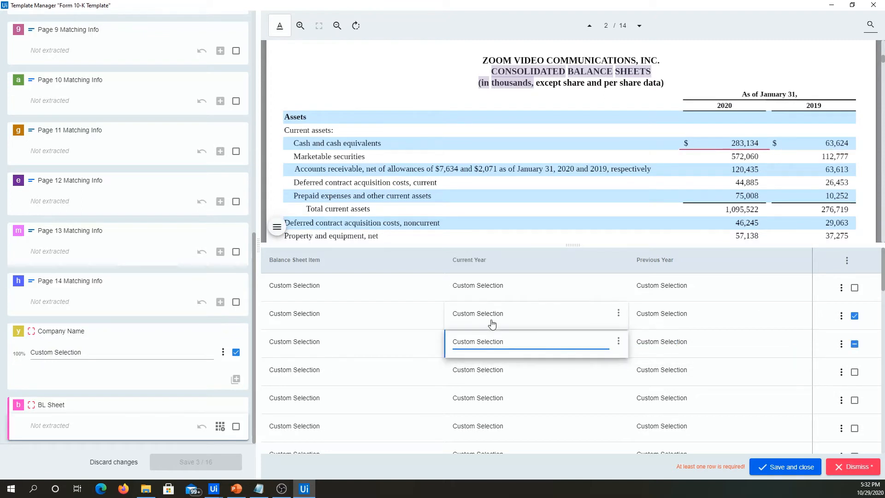
pyautogui.click(702, 286)
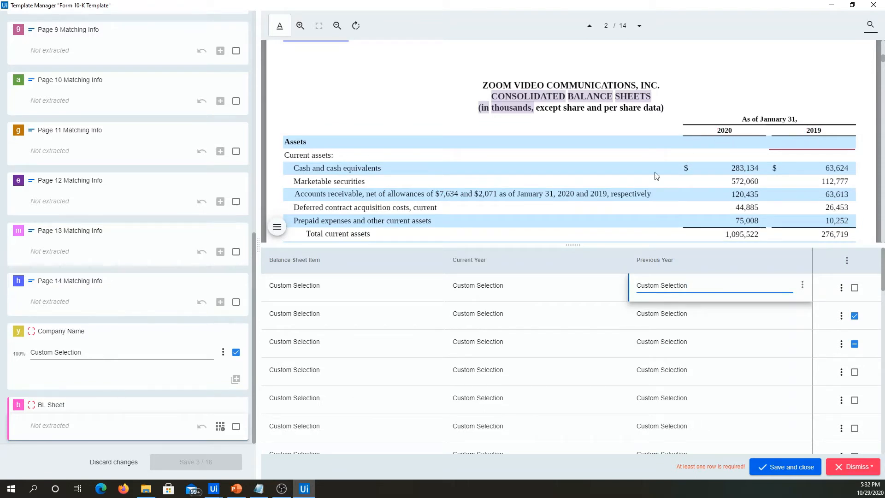
pyautogui.click(518, 289)
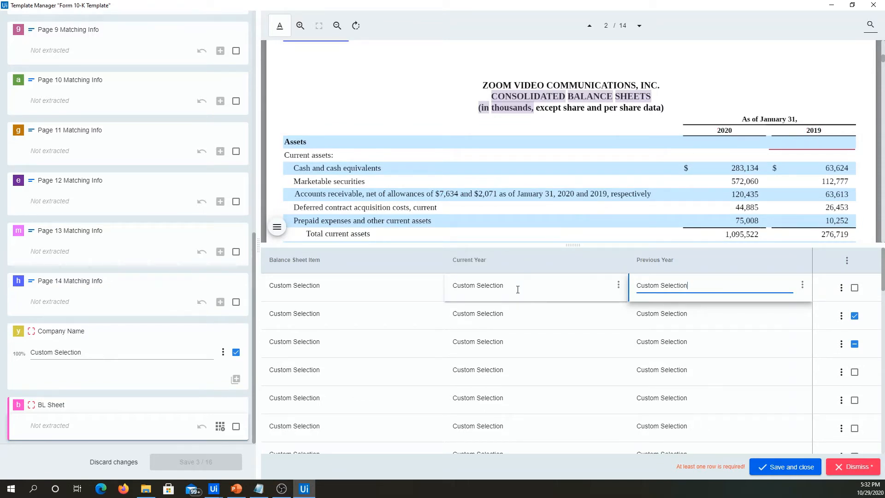
pyautogui.click(333, 289)
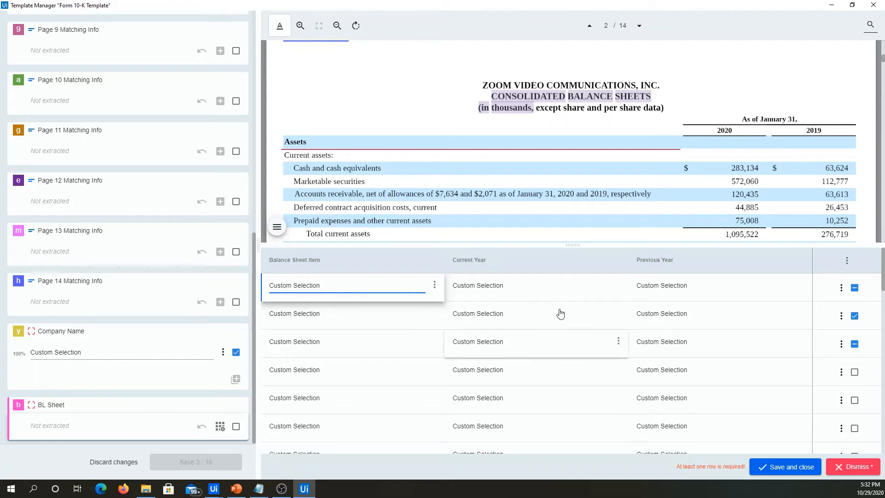
pyautogui.click(575, 288)
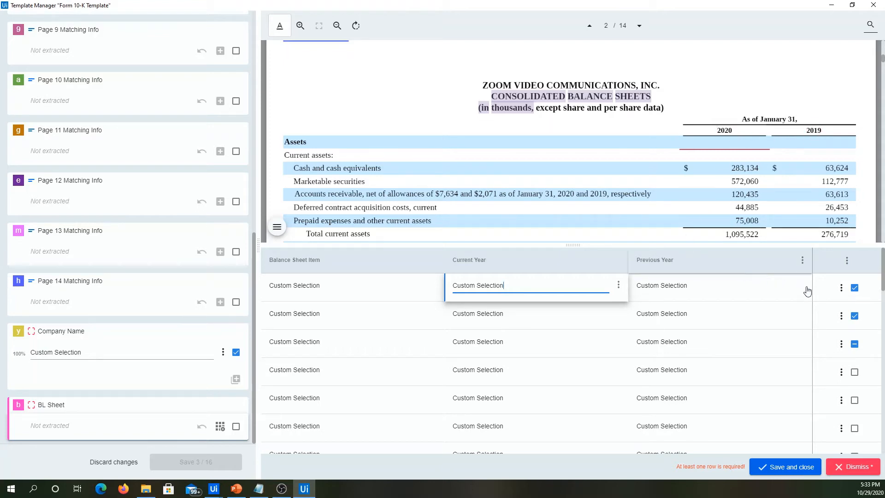
# Clear the confirmation marks of the first three balance sheet rows.
pyautogui.click(855, 288)
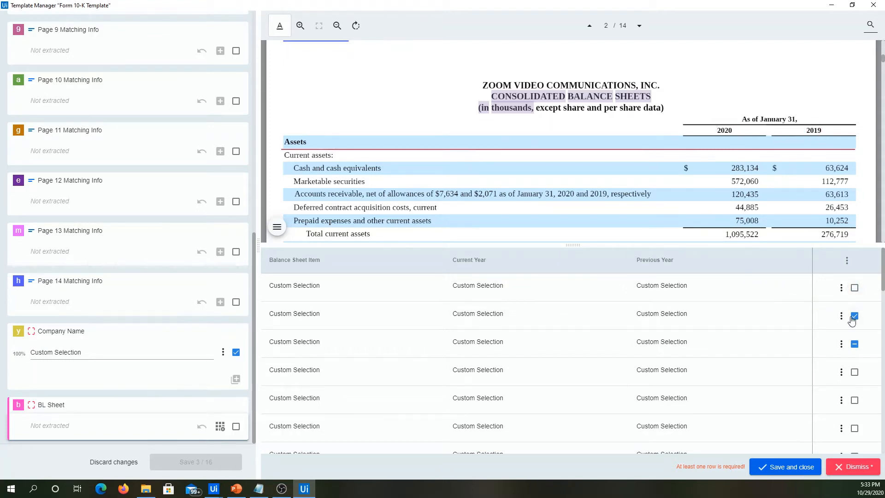
pyautogui.click(854, 316)
pyautogui.click(855, 345)
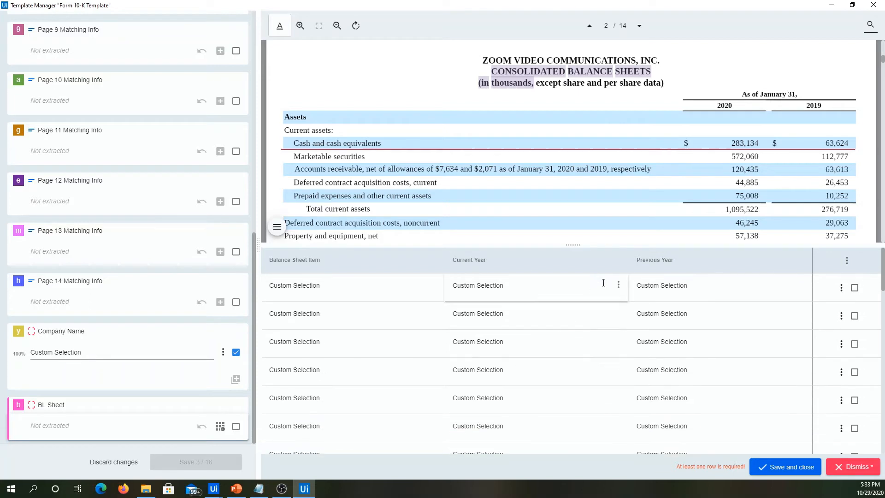
# Insert an empty row above the Assets row of the balance sheet table and check which areas the Assets row's cells point to.
pyautogui.click(662, 287)
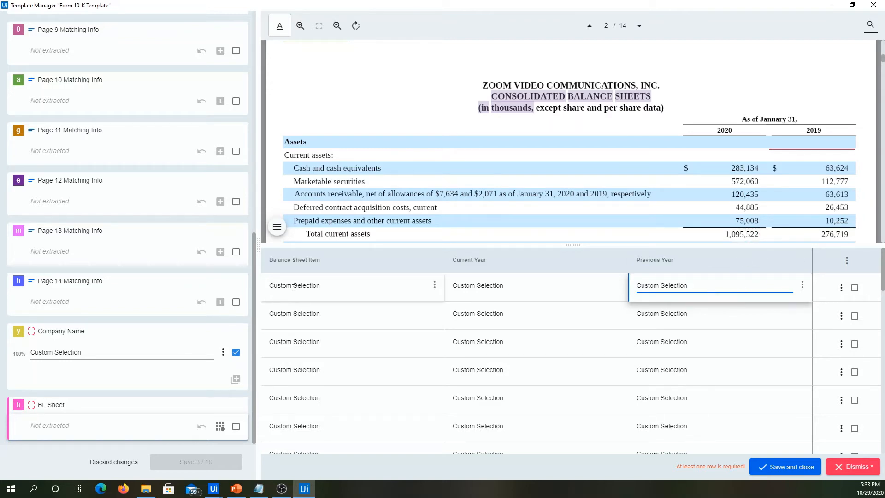
pyautogui.click(318, 285)
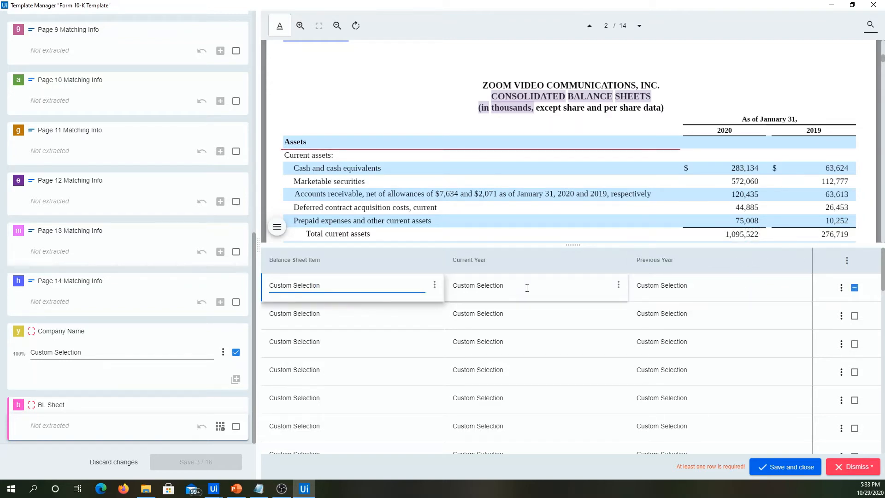
pyautogui.click(841, 289)
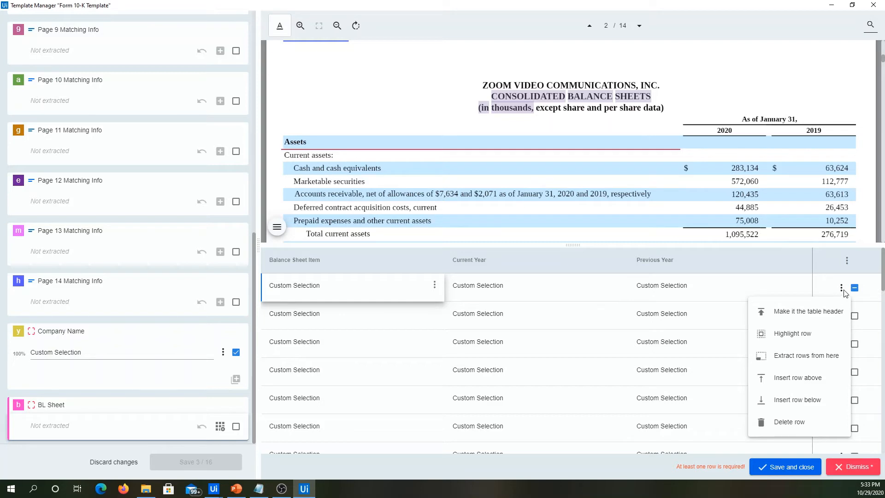
pyautogui.click(800, 378)
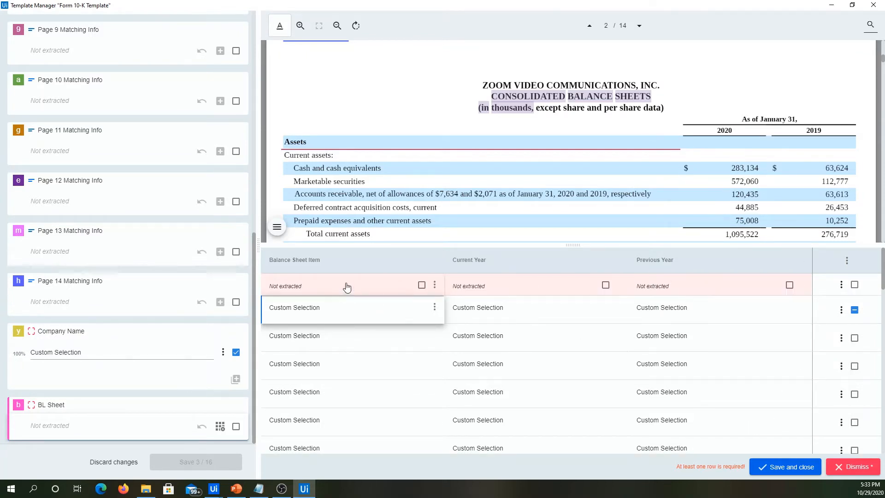
pyautogui.click(519, 307)
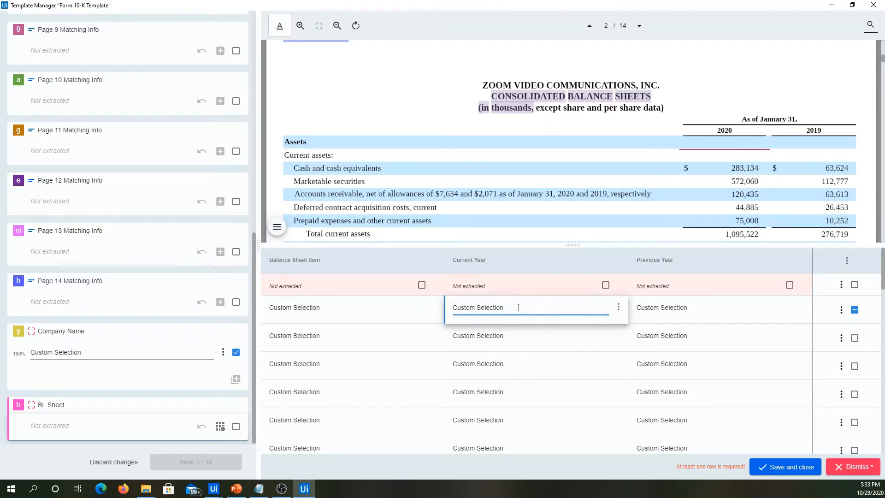
pyautogui.click(343, 308)
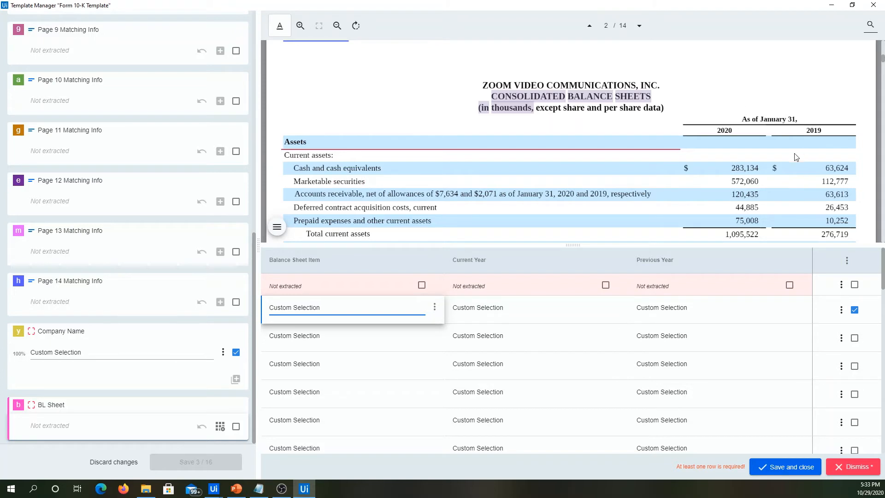
# Mark the blank header strip above Assets as a custom area and add it as the new first row's Balance Sheet Item value.
pyautogui.click(343, 290)
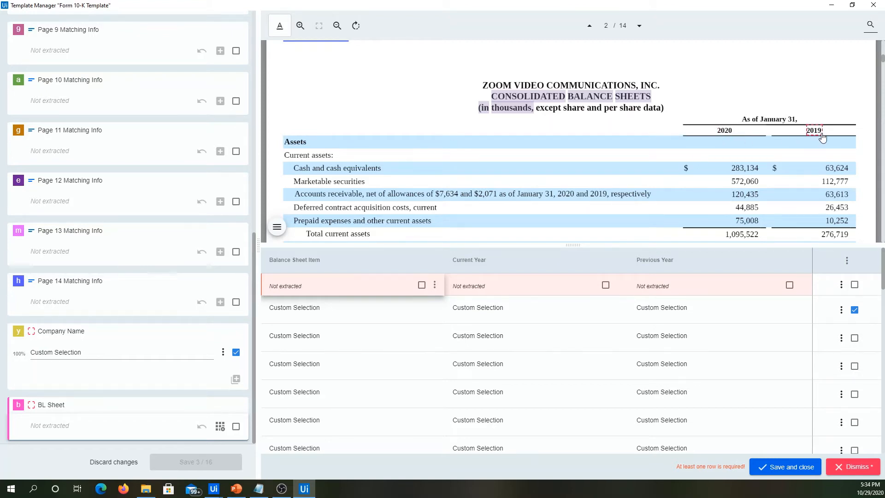
pyautogui.click(312, 289)
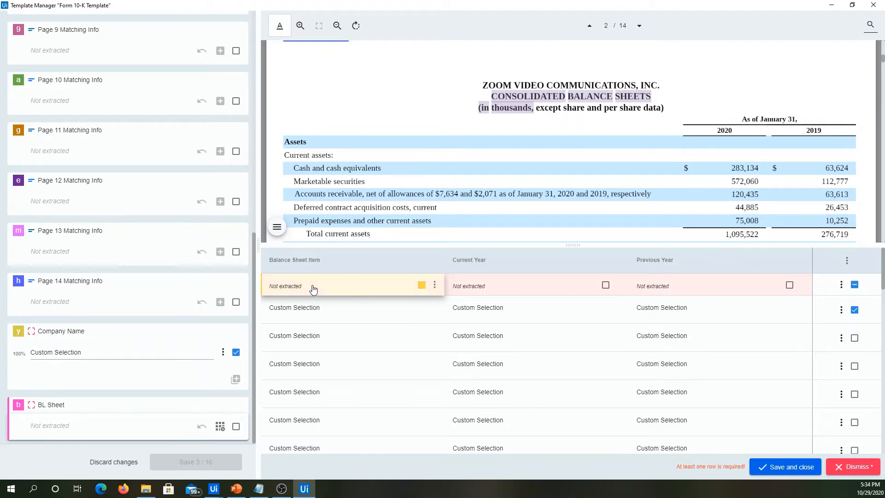
pyautogui.click(434, 286)
pyautogui.click(422, 287)
pyautogui.click(423, 286)
pyautogui.moveTo(637, 137); pyautogui.dragTo(283, 136)
pyautogui.moveTo(283, 139); pyautogui.dragTo(284, 138)
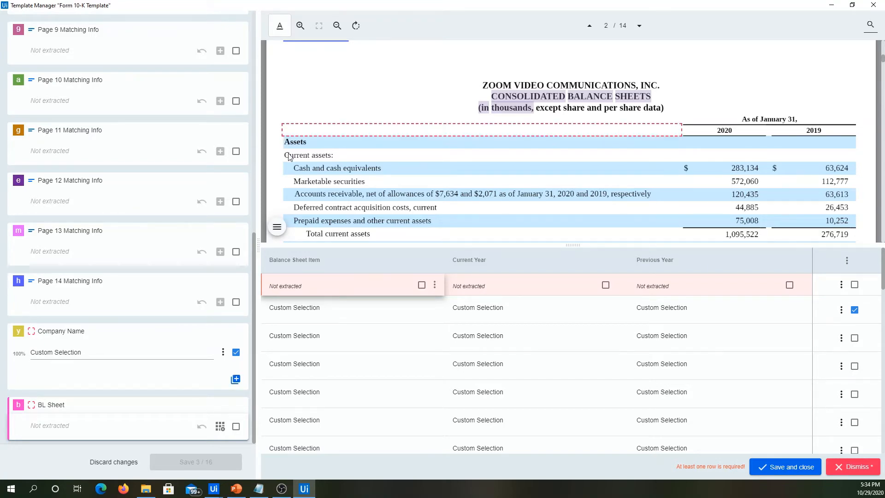
pyautogui.click(435, 286)
pyautogui.click(381, 309)
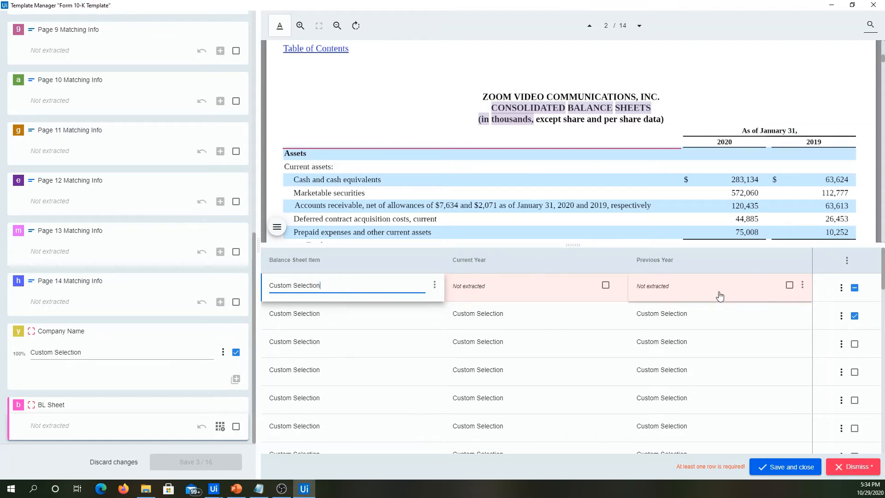
# Mark the 2020 header cell as a custom area and add it as the first row's Current Year value.
pyautogui.click(535, 285)
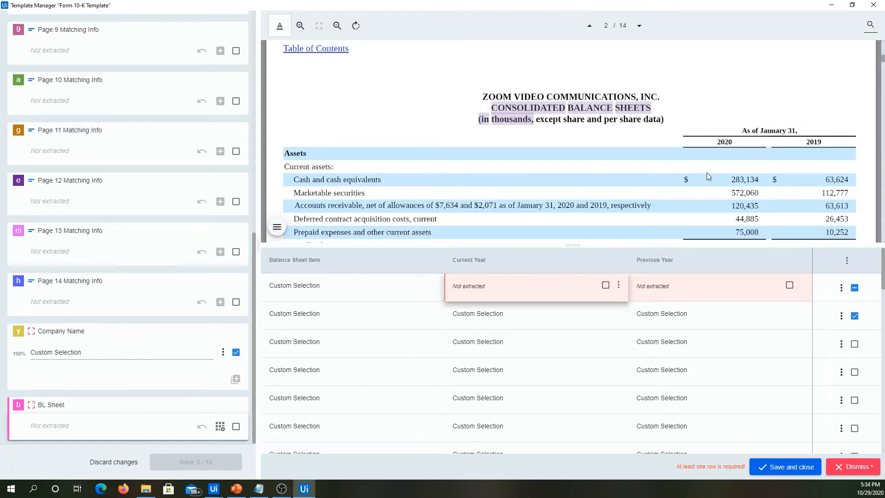
pyautogui.moveTo(684, 138); pyautogui.dragTo(767, 147)
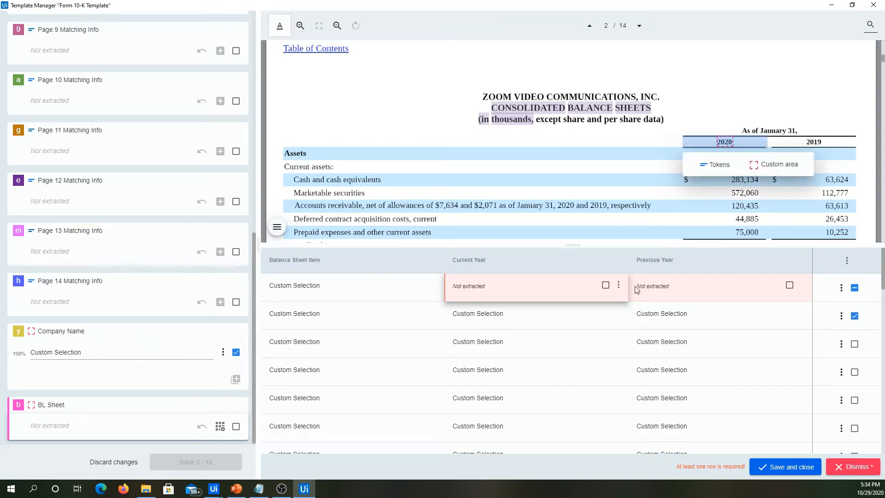
pyautogui.click(795, 171)
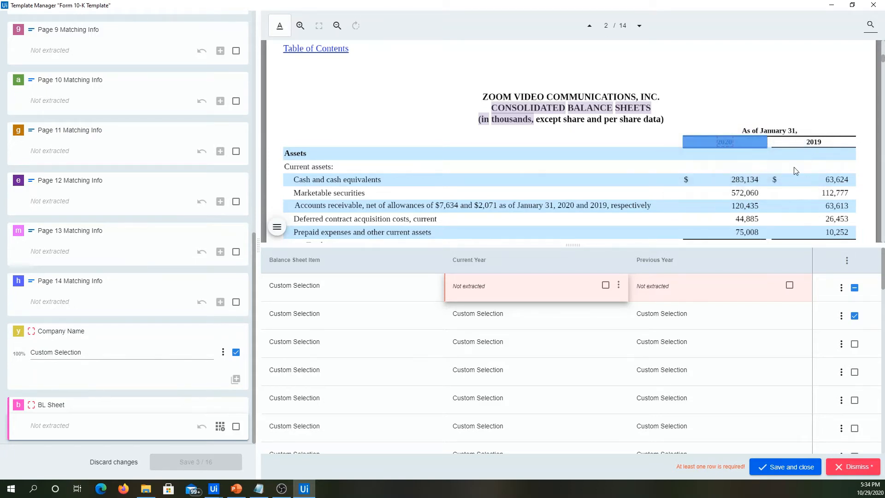
pyautogui.click(619, 285)
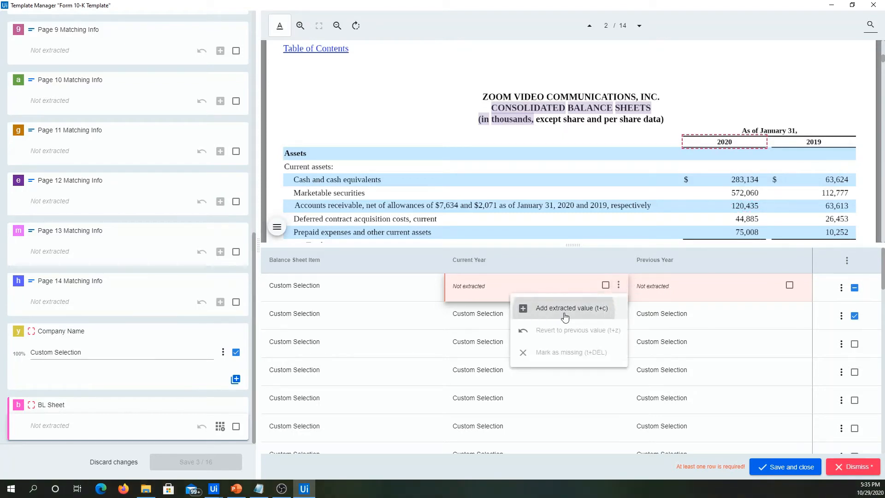
pyautogui.click(565, 308)
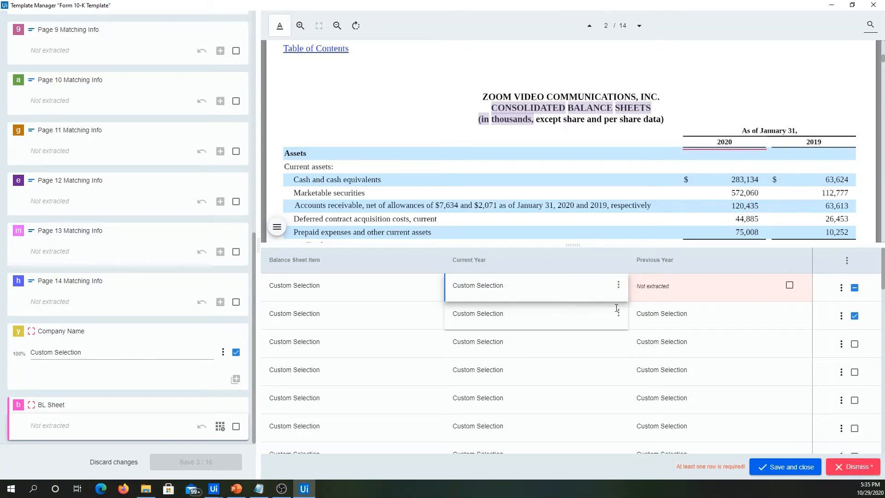
# Mark the 2019 header cell as a custom area and add it as the first row's Previous Year value.
pyautogui.click(690, 293)
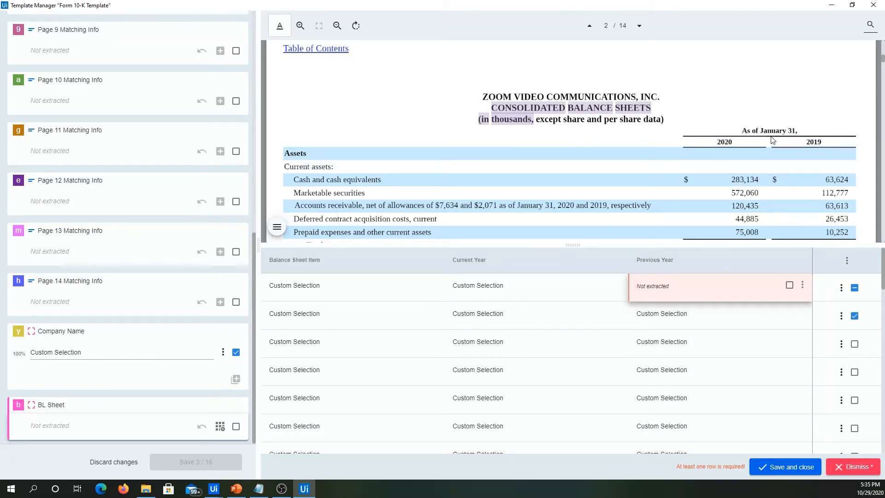
pyautogui.moveTo(772, 139); pyautogui.dragTo(855, 148)
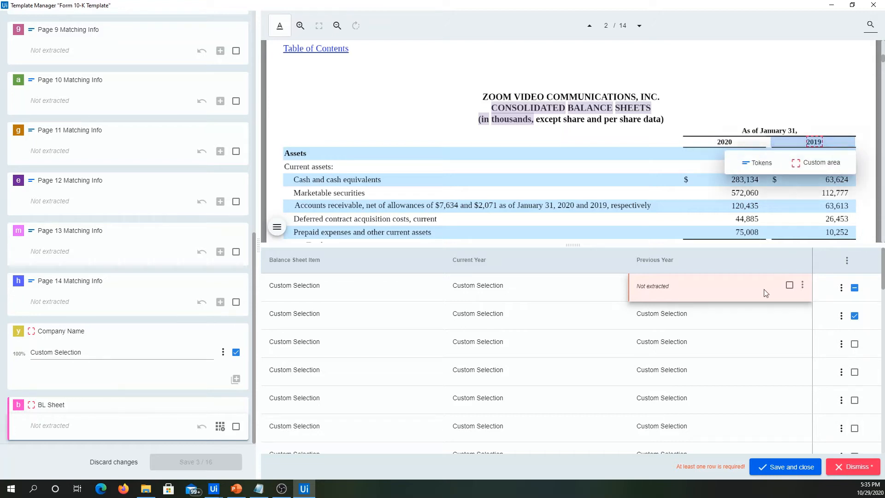
pyautogui.click(816, 162)
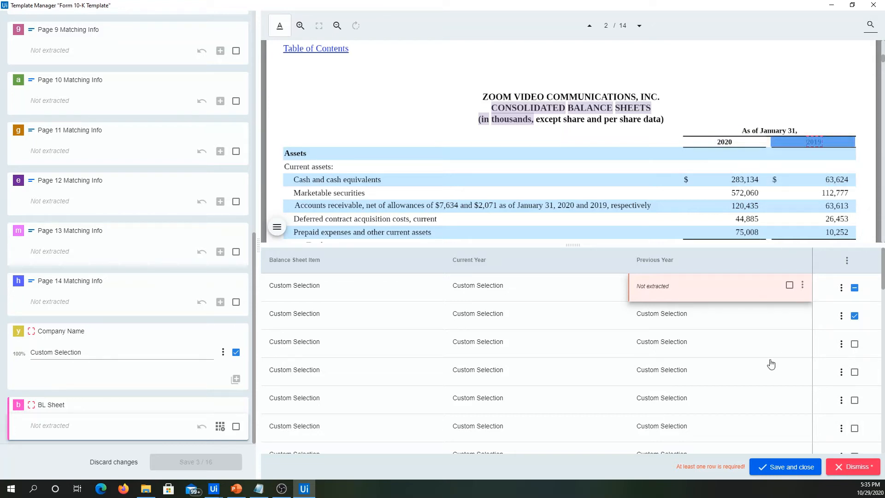
pyautogui.click(803, 285)
pyautogui.click(762, 309)
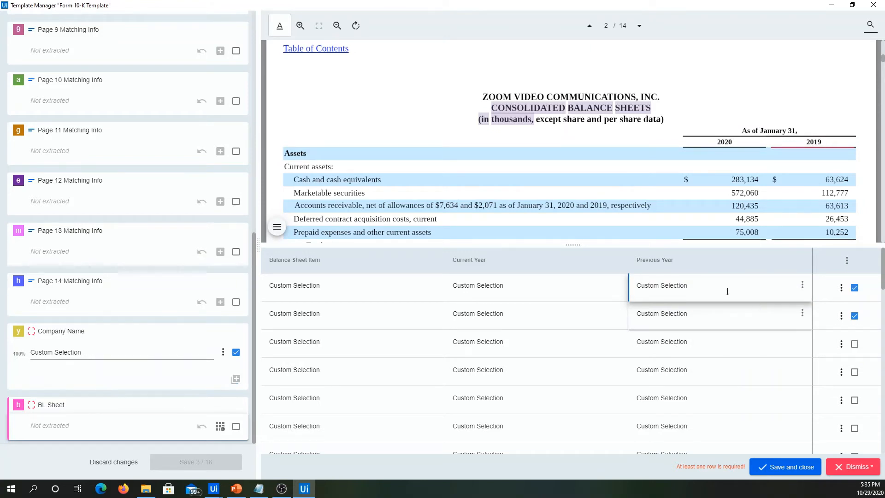
# Clear the confirmation marks of the first two balance sheet rows, then save and close the table.
pyautogui.click(856, 289)
pyautogui.click(855, 289)
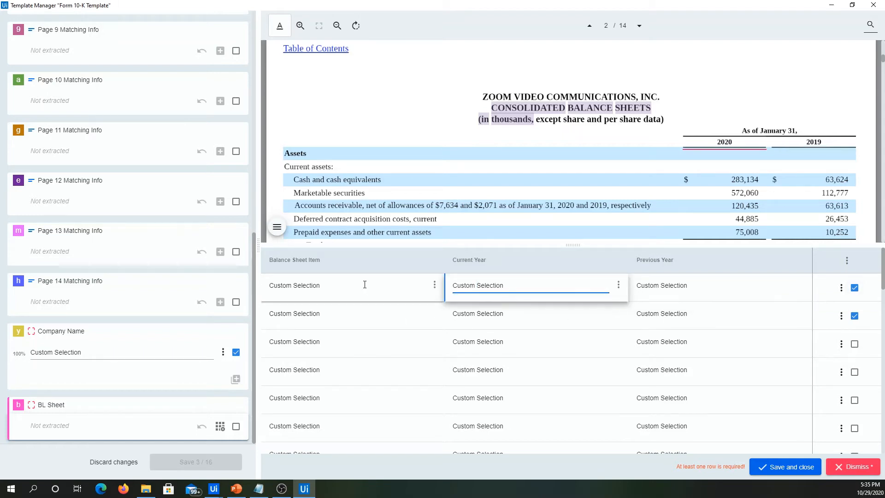
pyautogui.click(855, 317)
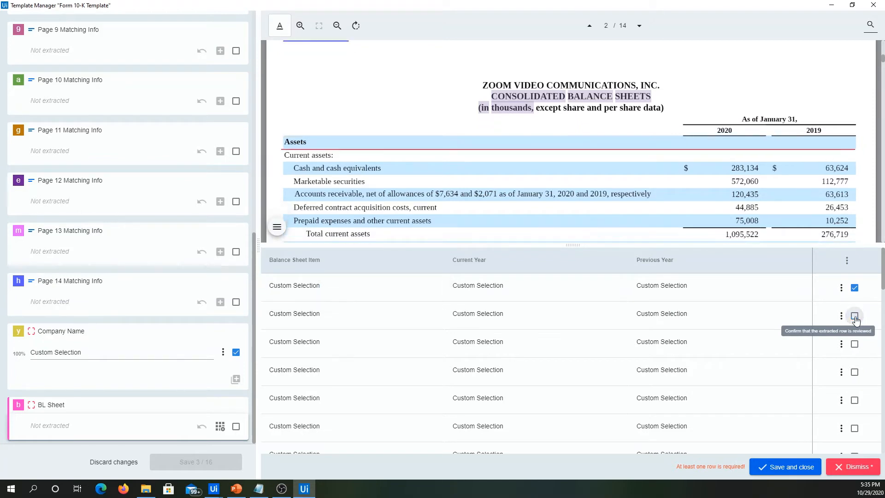
pyautogui.click(855, 289)
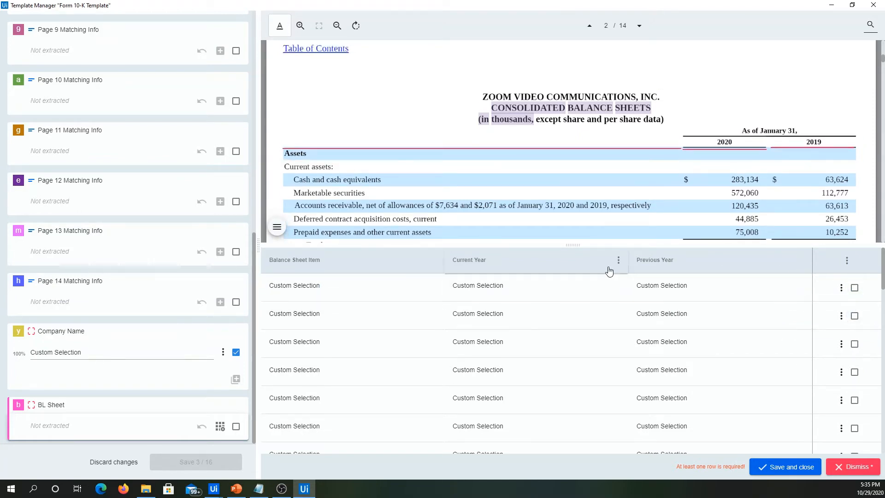
pyautogui.click(690, 286)
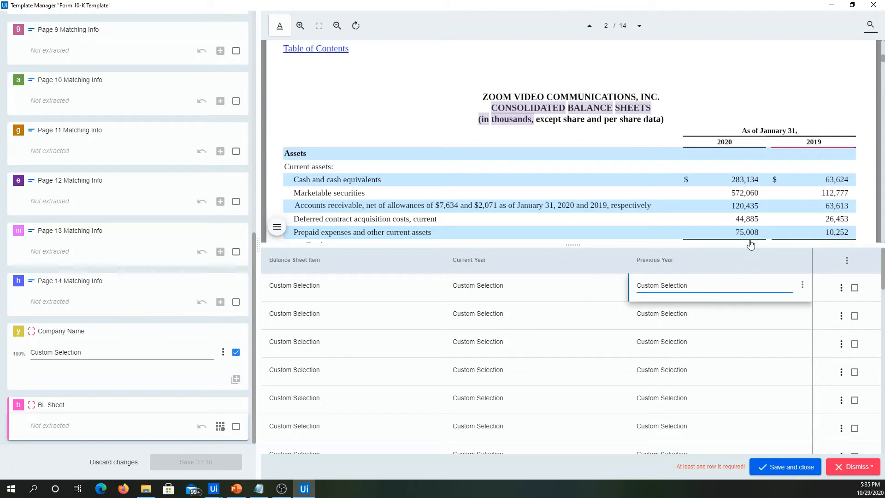
pyautogui.click(788, 467)
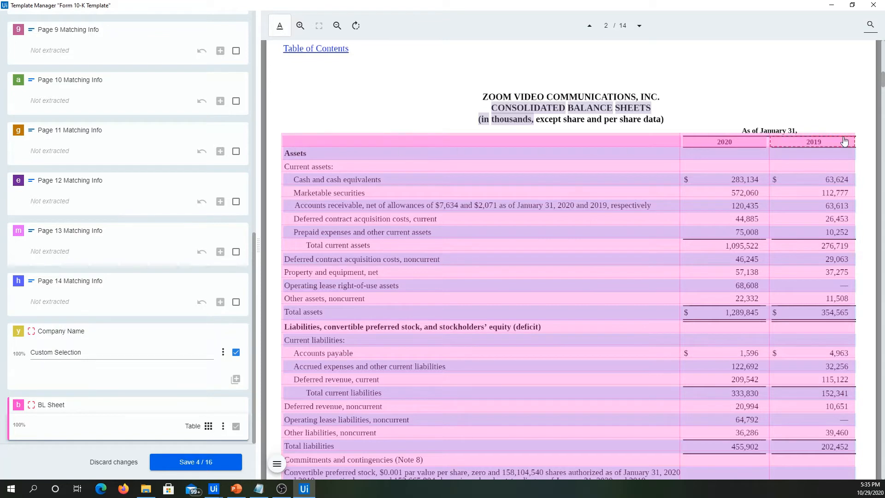
# Review the marked balance sheet and page matching fields, then save the Form 10-K template and close the template manager.
pyautogui.scroll(-1, 883, 205)
pyautogui.scroll(-3, 883, 205)
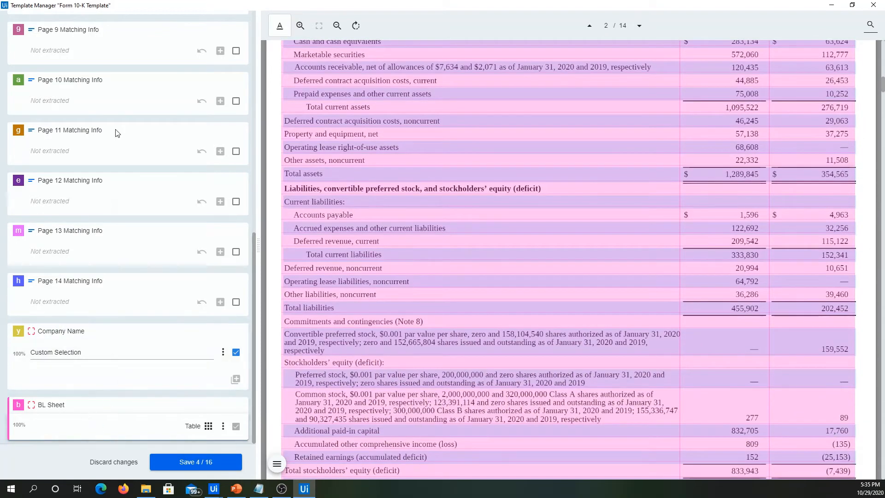
pyautogui.scroll(2, 93, 223)
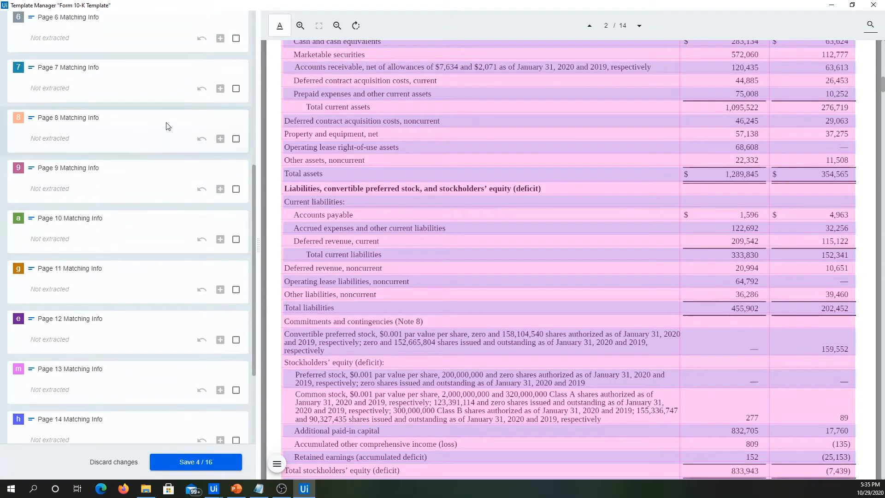
pyautogui.scroll(6, 176, 119)
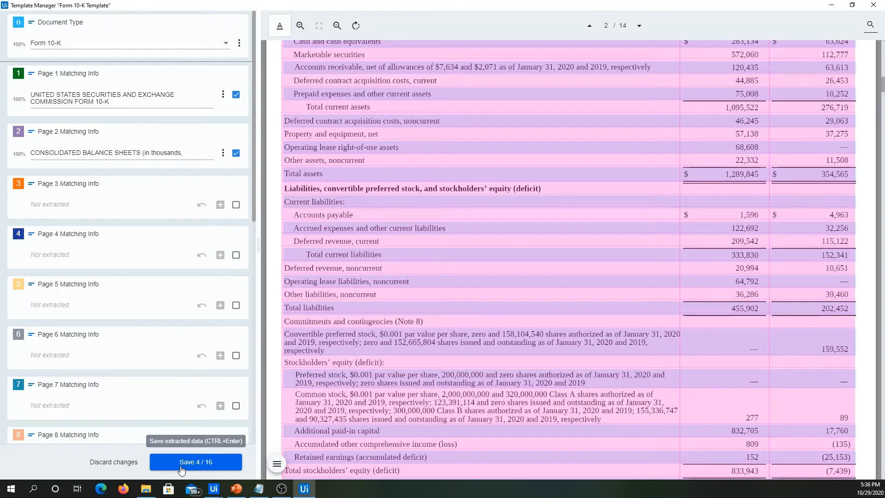
pyautogui.click(179, 469)
pyautogui.click(178, 463)
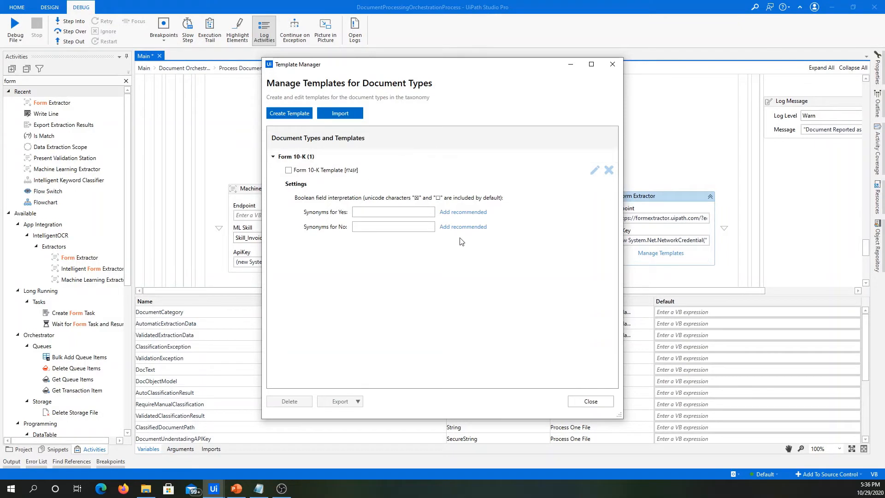
pyautogui.click(590, 402)
# In the extractor configuration, enable the Form Extractor for all Form 10-K fields, including Company Name and the BL Sheet columns.
pyautogui.scroll(-4, 534, 252)
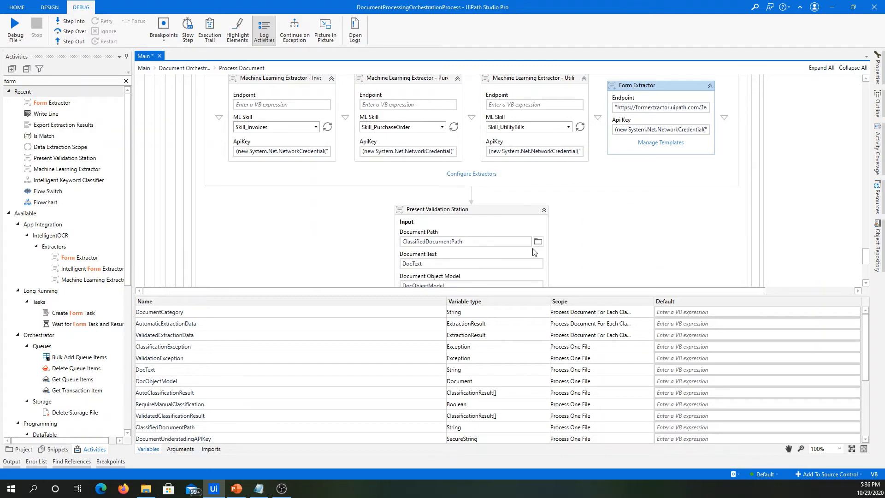
pyautogui.scroll(2, 537, 221)
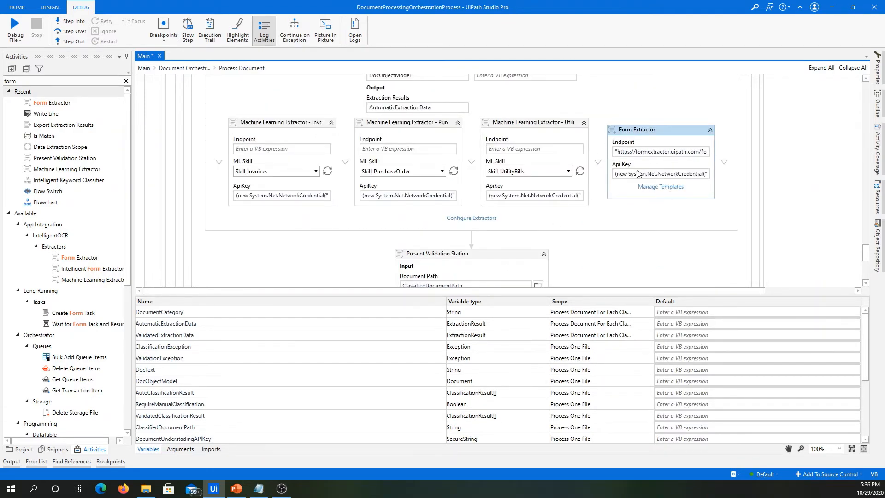
pyautogui.scroll(5, 503, 222)
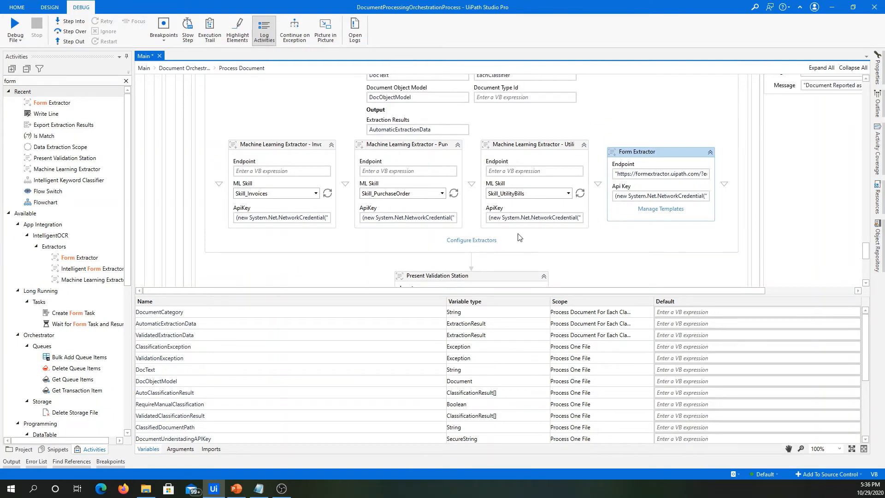
pyautogui.scroll(-5, 317, 126)
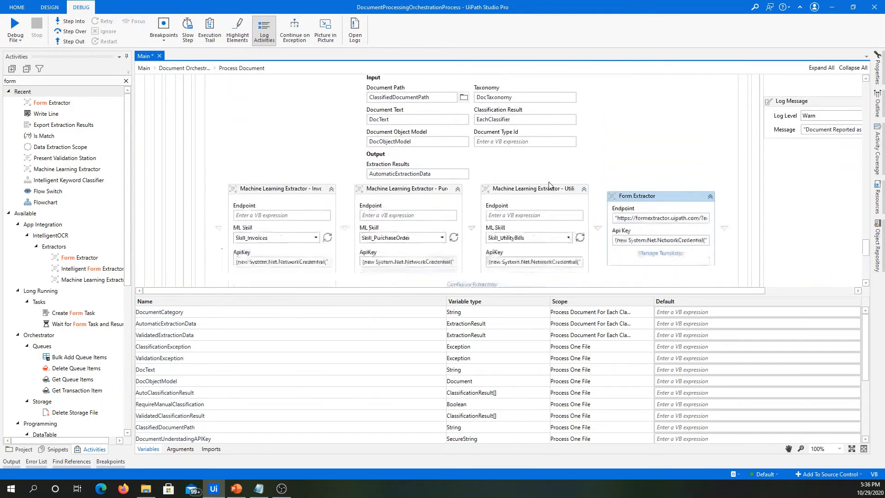
pyautogui.click(467, 217)
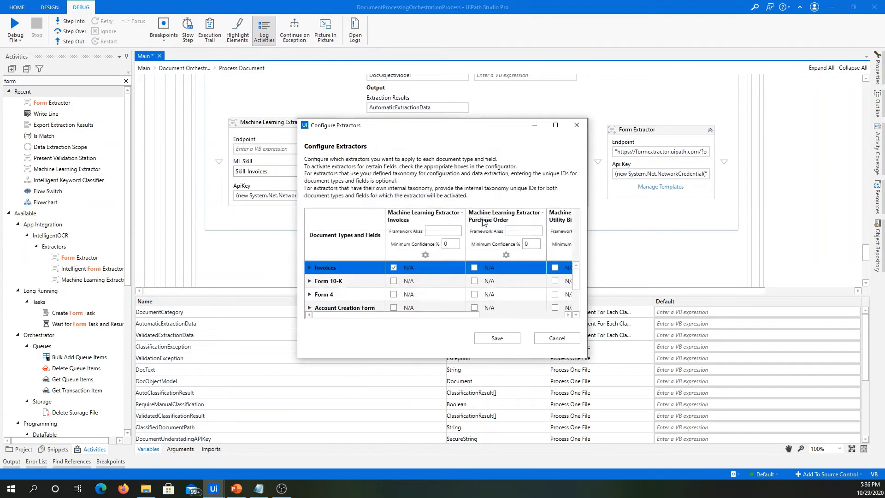
pyautogui.click(554, 126)
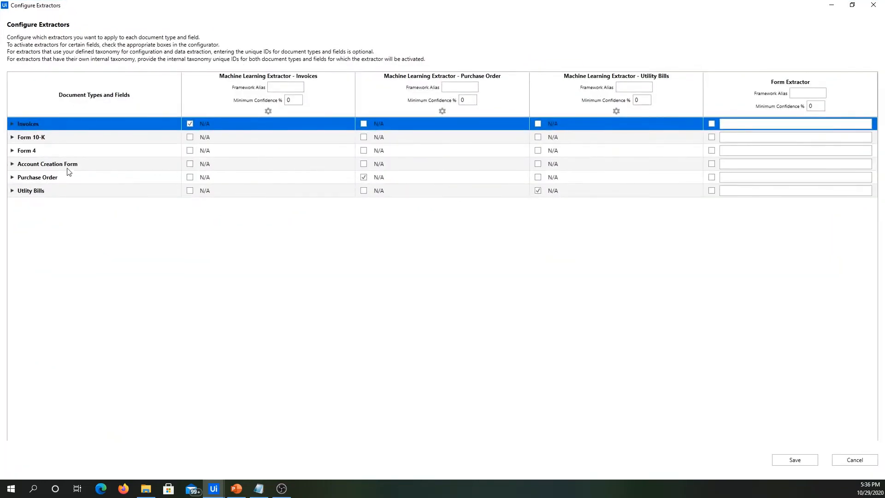
pyautogui.click(15, 141)
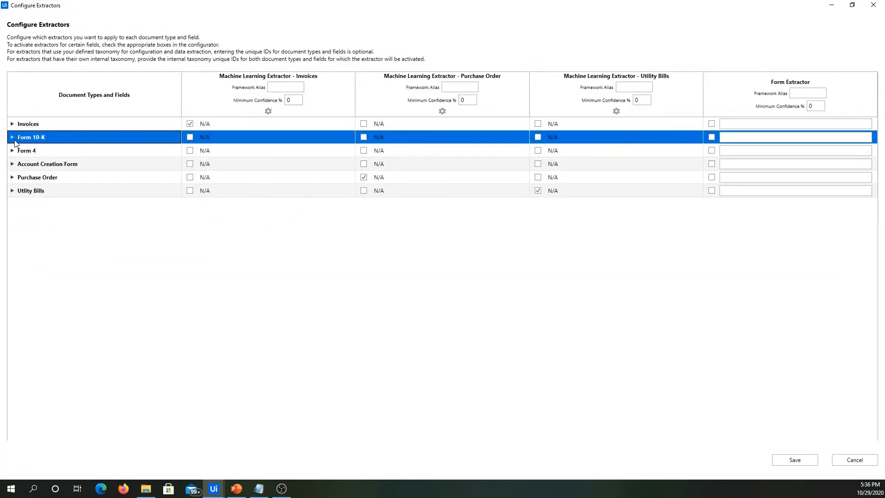
pyautogui.click(12, 138)
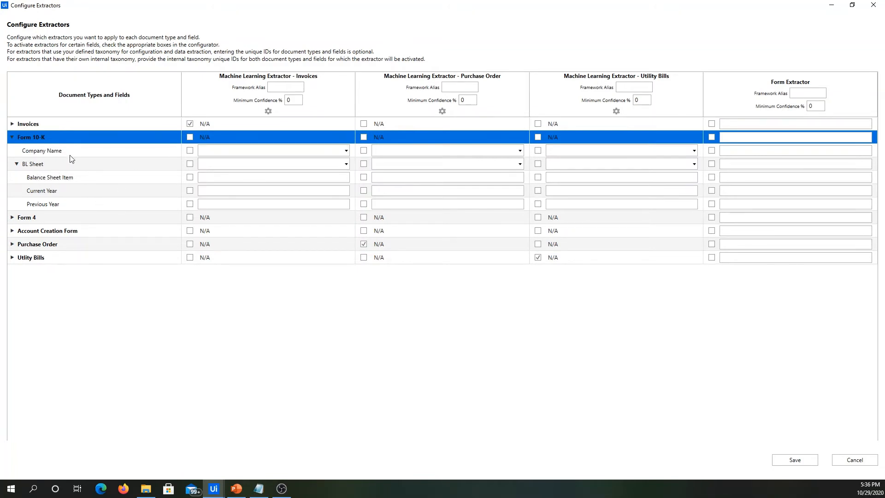
pyautogui.click(712, 137)
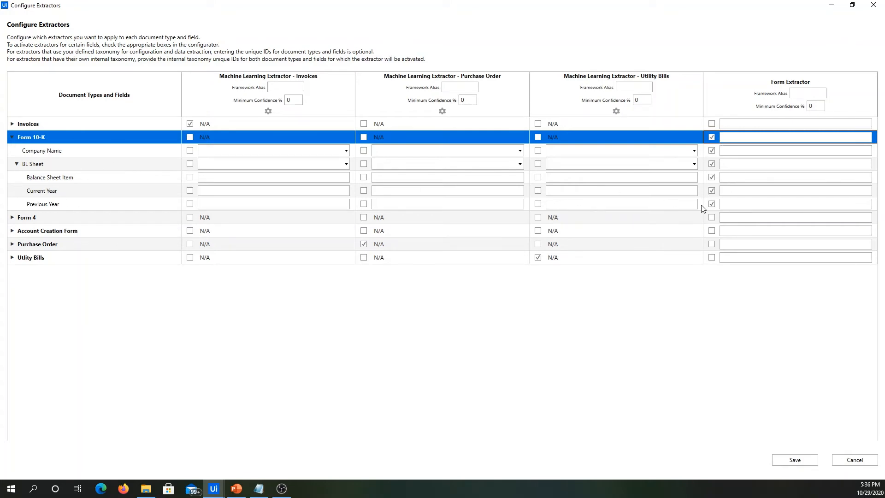
# Save the extractor configuration, switch to File Explorer and move 5 Form-4-Zoom-3 from the Samples folder up to the DU Series folder.
pyautogui.click(788, 460)
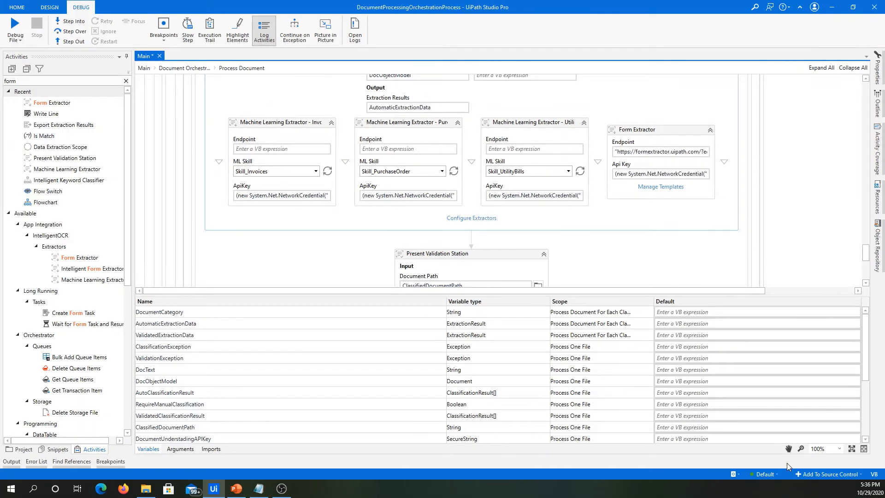
pyautogui.click(155, 493)
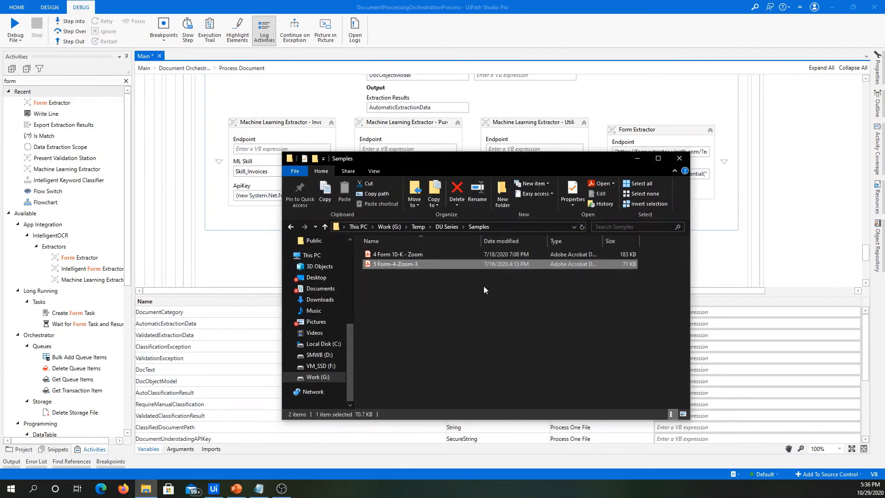
pyautogui.click(383, 265)
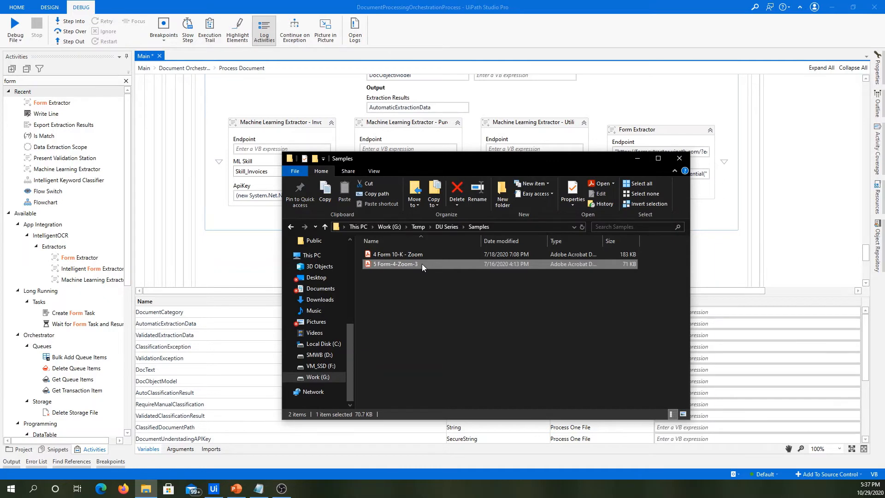
pyautogui.click(447, 227)
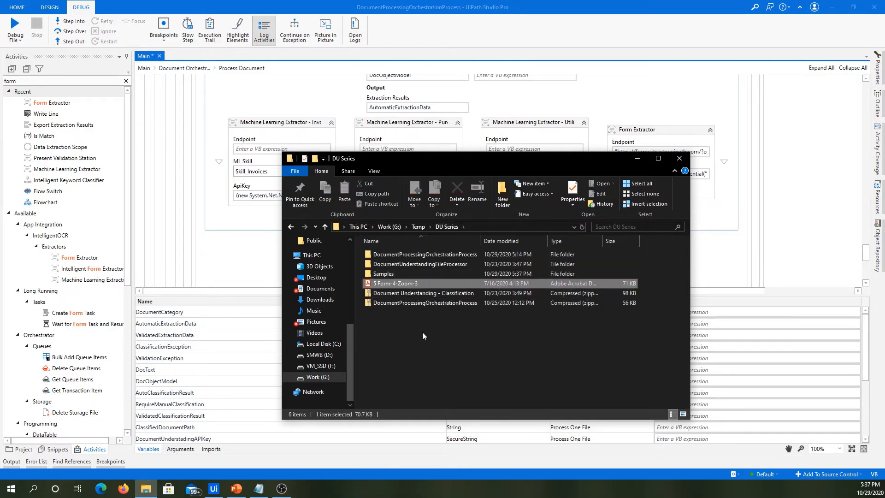
pyautogui.doubleClick(396, 273)
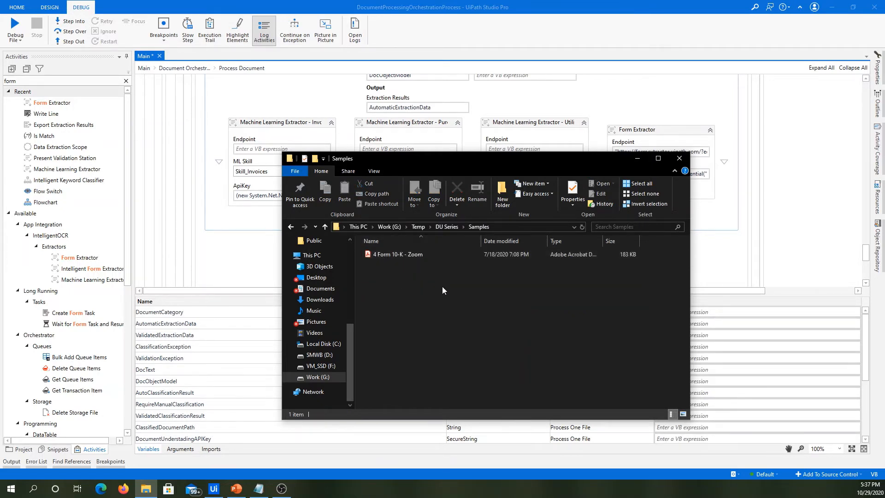
# Switch back to UiPath Studio and start debugging the Main workflow.
pyautogui.click(255, 268)
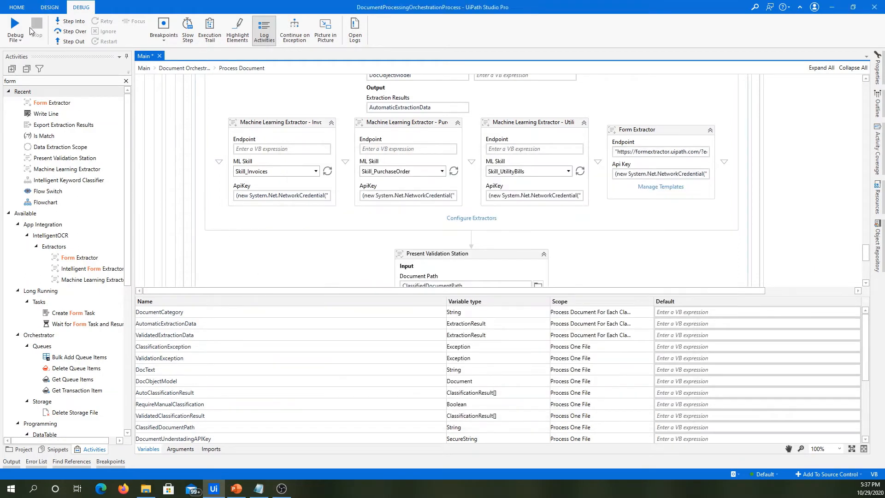
pyautogui.click(20, 30)
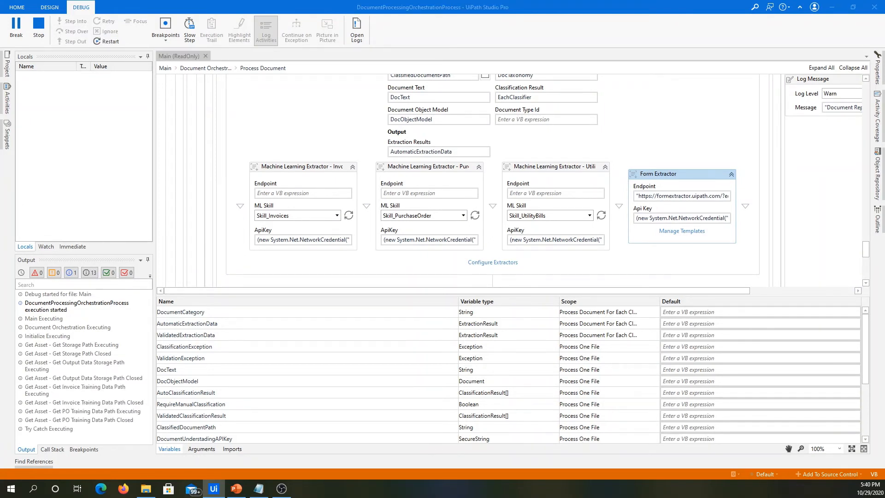
# Select the Samples folder inside Temp > DU Series on the Work (G:) drive as the folder to process.
pyautogui.moveTo(378, 118); pyautogui.dragTo(385, 118)
pyautogui.click(350, 184)
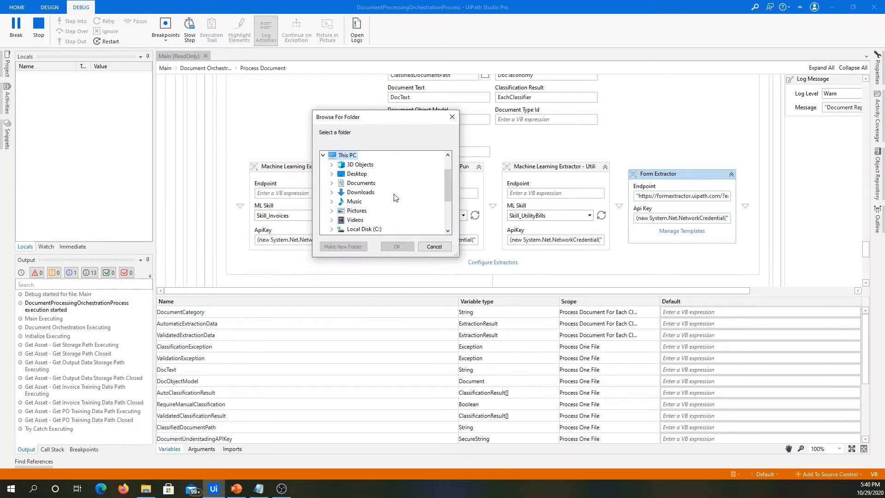
pyautogui.scroll(-3, 395, 197)
pyautogui.click(364, 201)
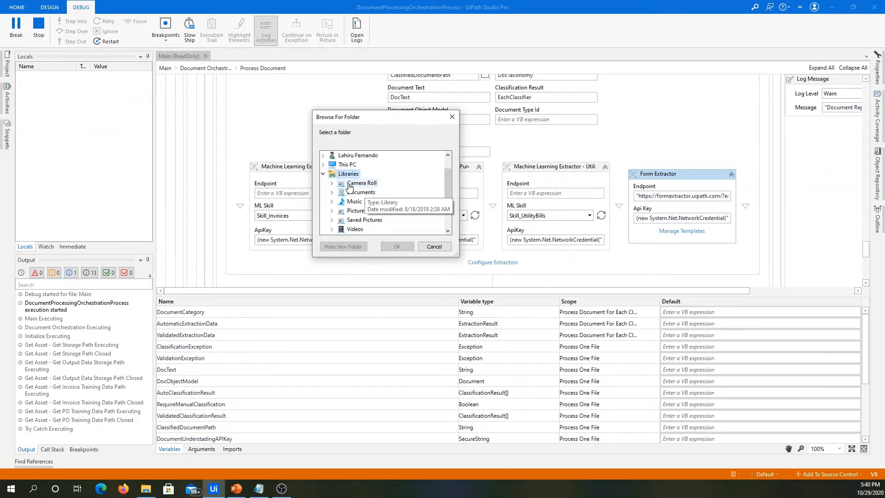
pyautogui.scroll(1, 349, 186)
pyautogui.click(349, 183)
pyautogui.scroll(-1, 387, 191)
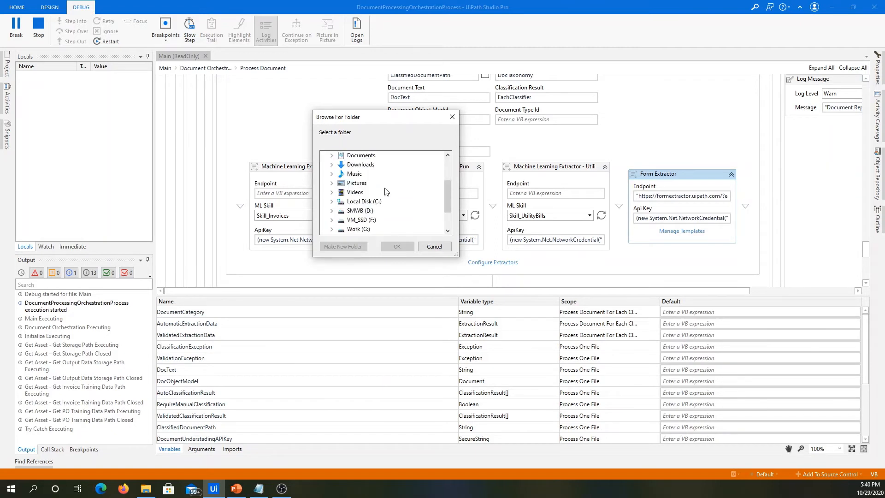
pyautogui.scroll(-2, 386, 191)
pyautogui.click(366, 191)
pyautogui.scroll(-1, 377, 211)
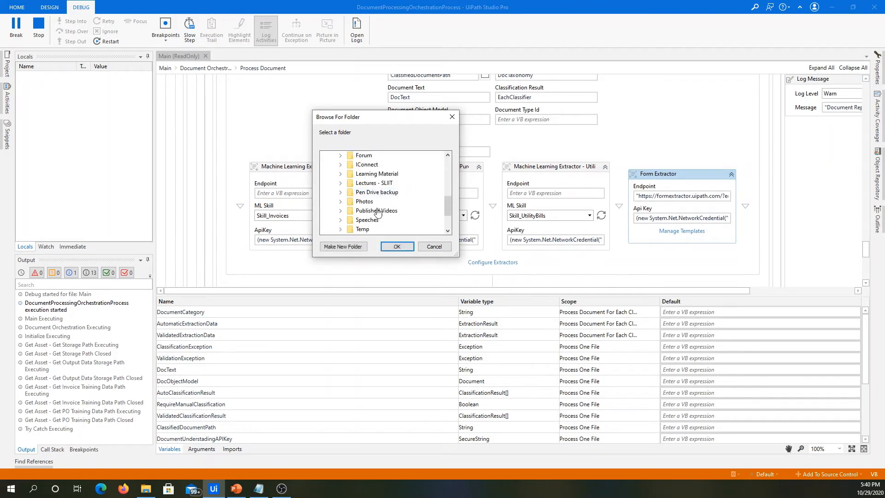
pyautogui.click(363, 229)
pyautogui.scroll(-1, 401, 201)
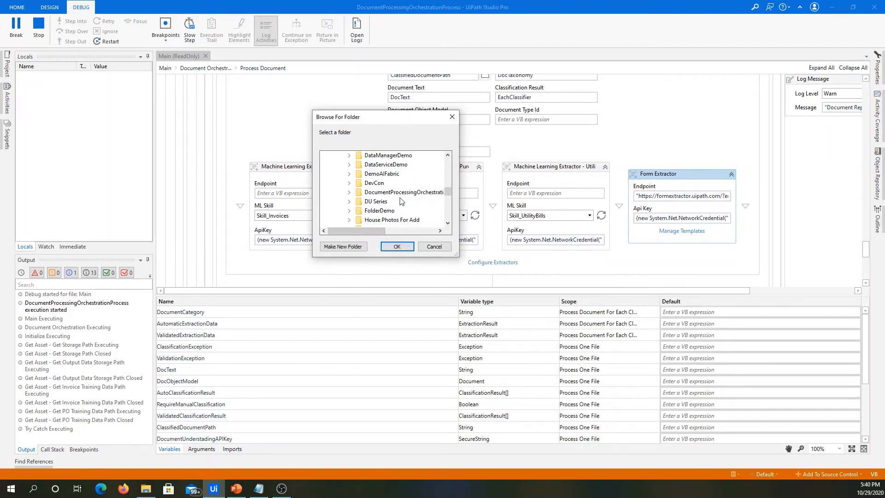
pyautogui.click(387, 203)
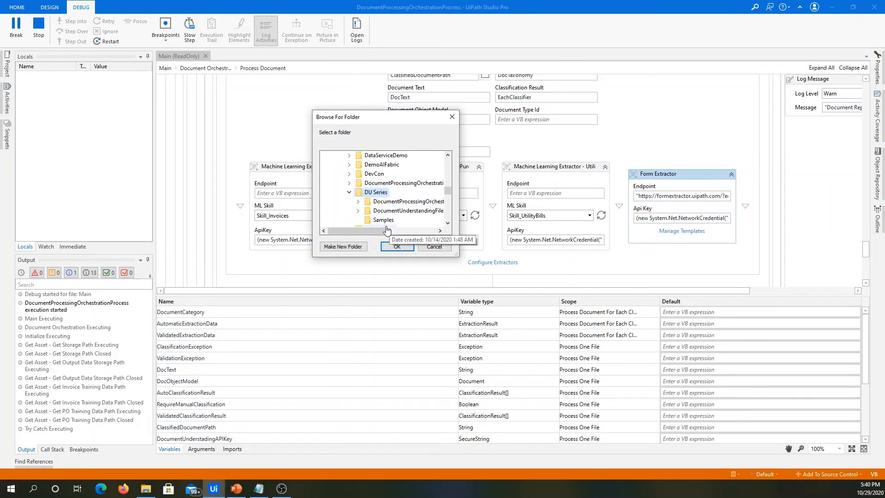
pyautogui.click(386, 220)
pyautogui.click(398, 247)
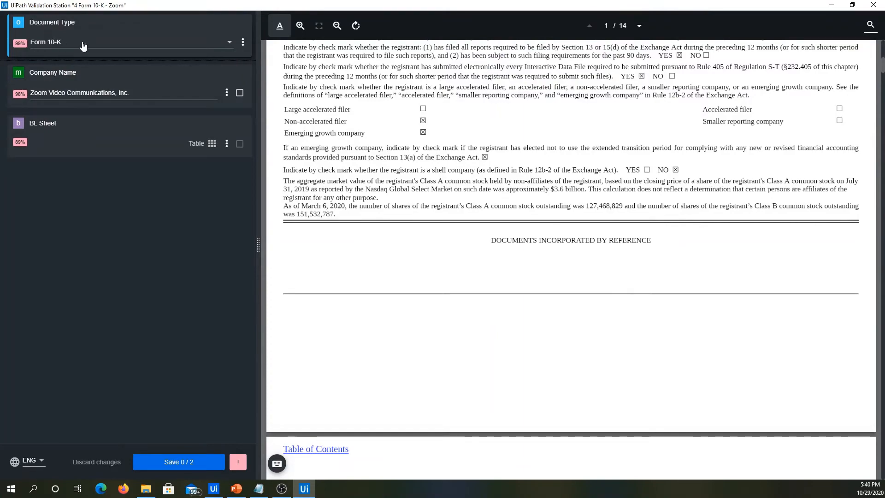
# Check the extracted Company Name against the Form 10-K page and confirm it, and open the BL Sheet table to compare it with the document.
pyautogui.scroll(8, 501, 237)
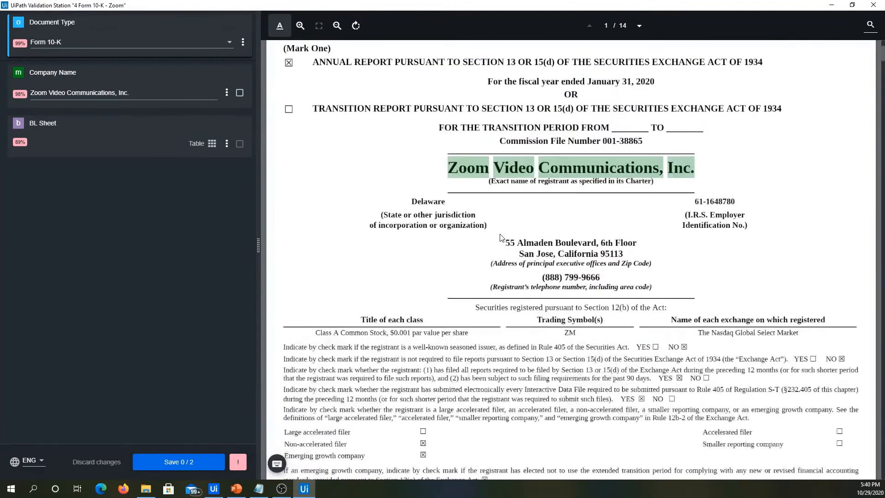
pyautogui.scroll(2, 502, 238)
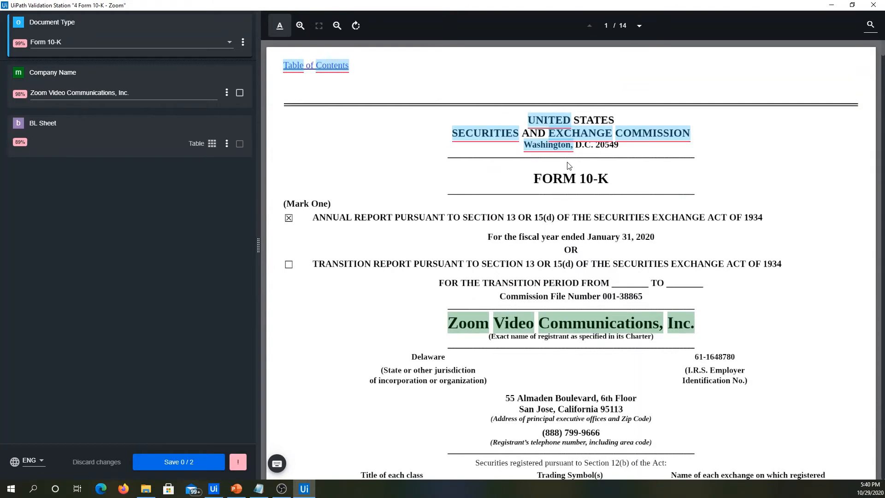
pyautogui.click(148, 93)
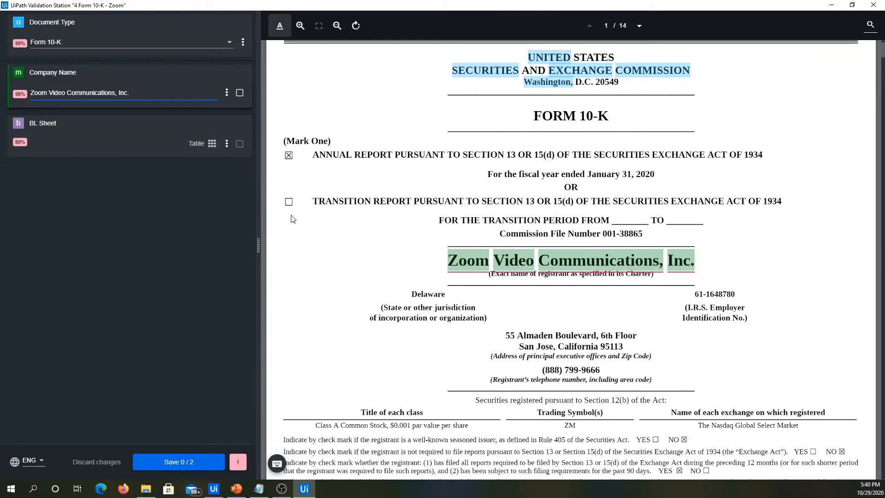
pyautogui.click(212, 144)
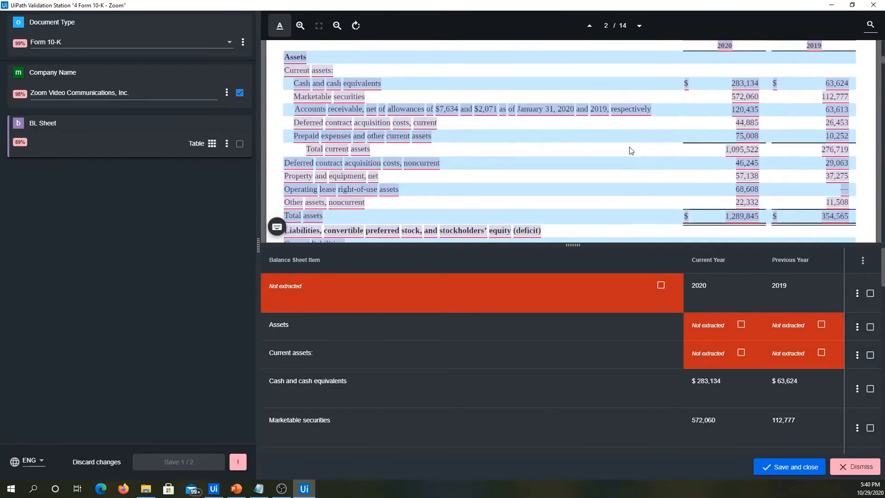
pyautogui.scroll(1, 630, 150)
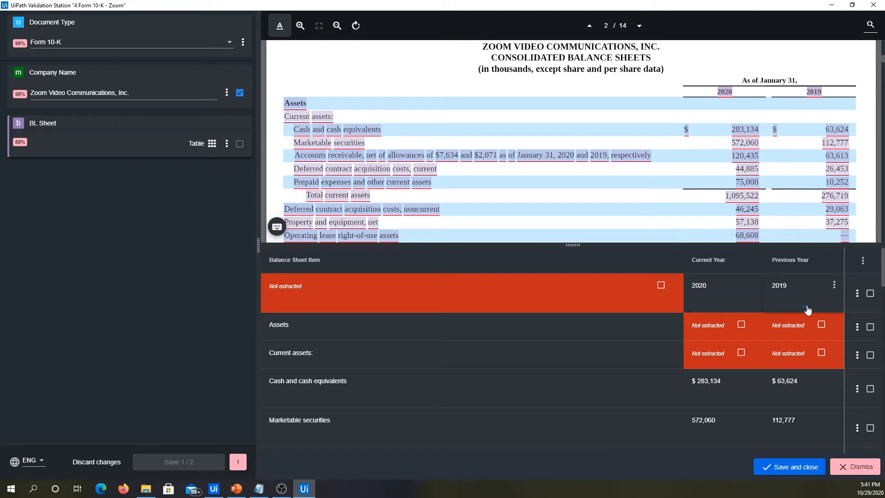
# Compare the Assets, Current assets, and Cash and cash equivalents rows with the balance sheet page, and look through the asset and liability rows.
pyautogui.click(312, 325)
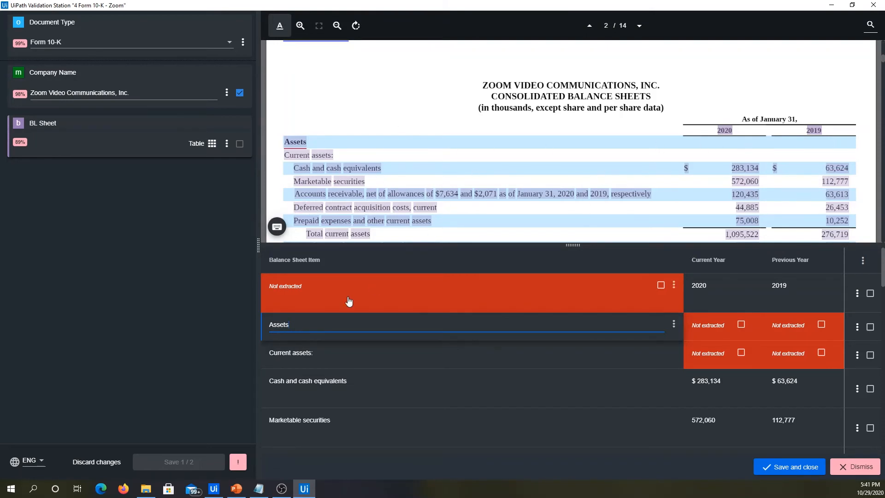
pyautogui.click(359, 353)
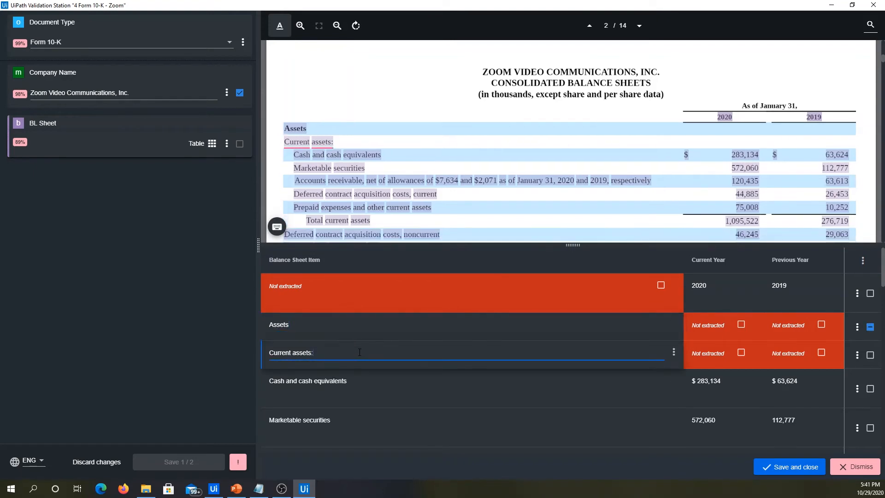
pyautogui.click(359, 378)
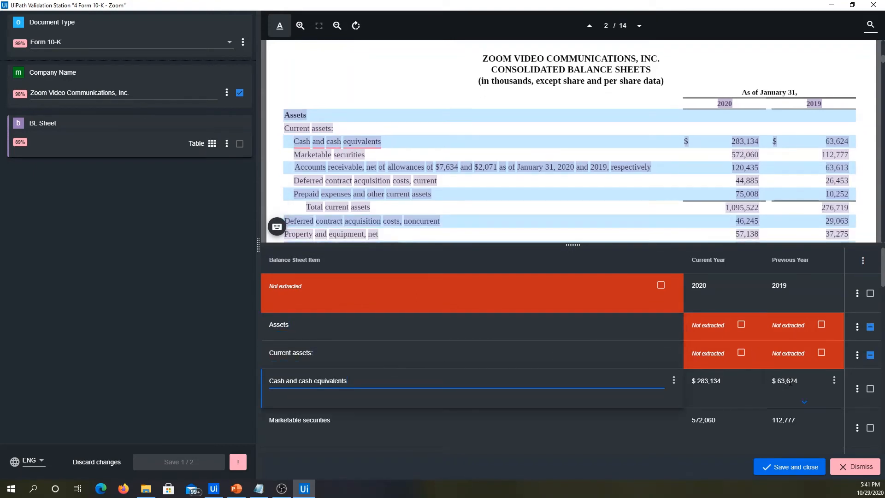
pyautogui.scroll(-5, 814, 393)
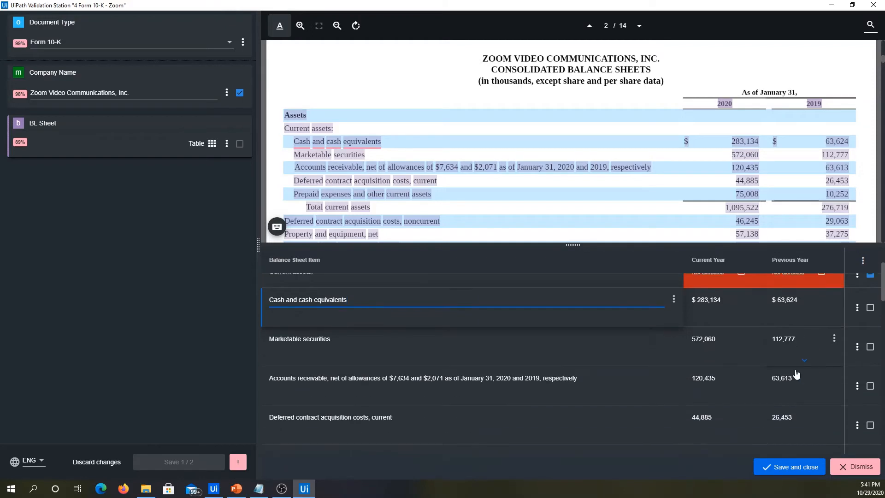
pyautogui.scroll(-6, 773, 341)
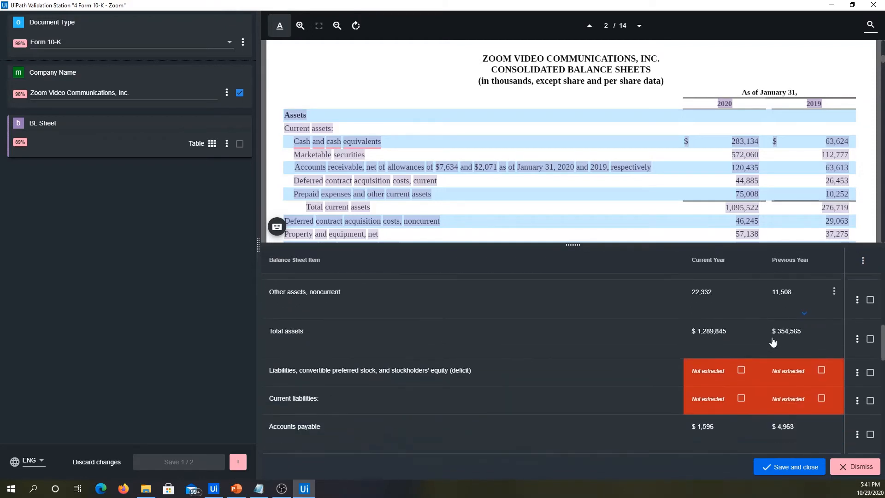
pyautogui.scroll(-2, 598, 198)
pyautogui.scroll(-4, 598, 198)
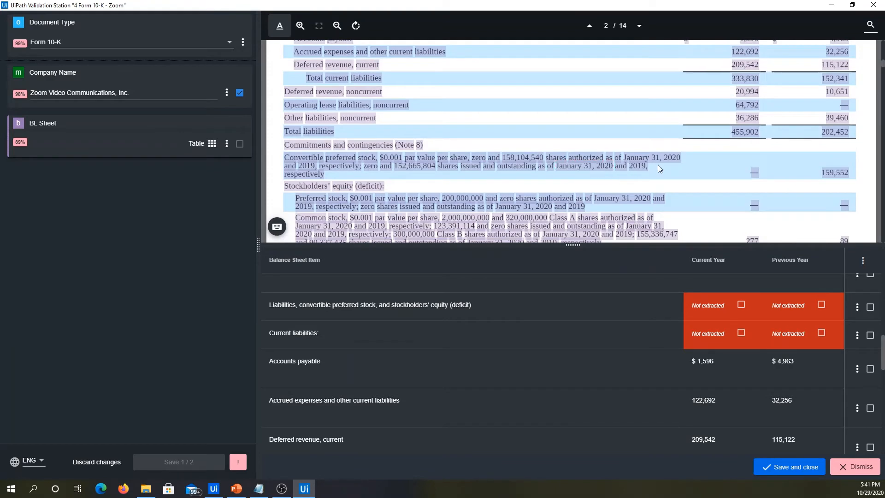
pyautogui.scroll(-5, 369, 358)
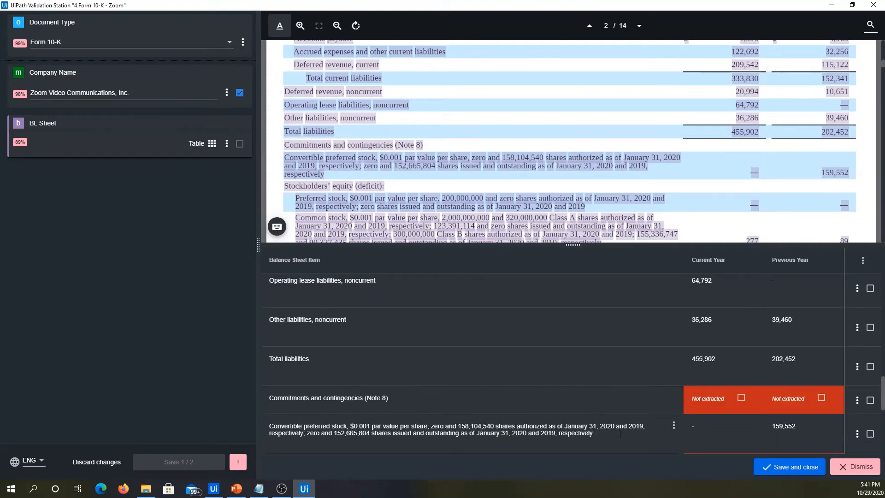
# Compare the Convertible preferred stock and Common stock rows with the document text, and review the stockholders' equity rows and table beginning.
pyautogui.click(613, 436)
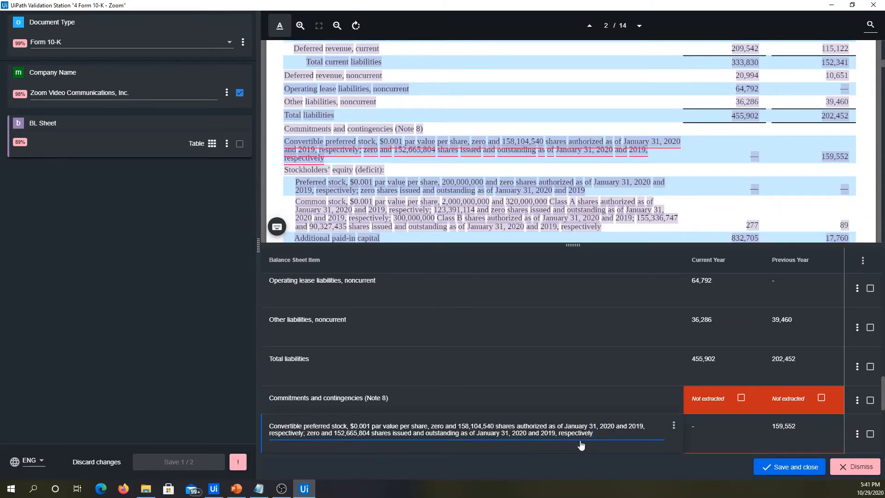
pyautogui.scroll(-1, 645, 424)
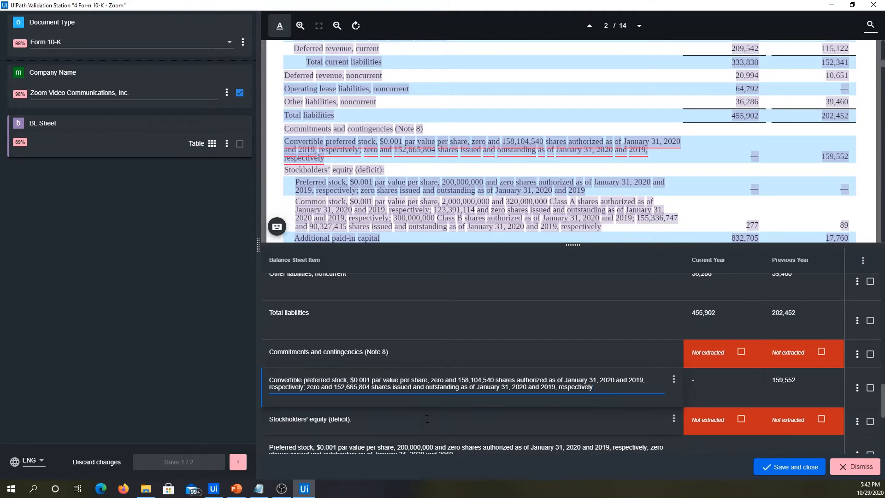
pyautogui.scroll(-2, 427, 419)
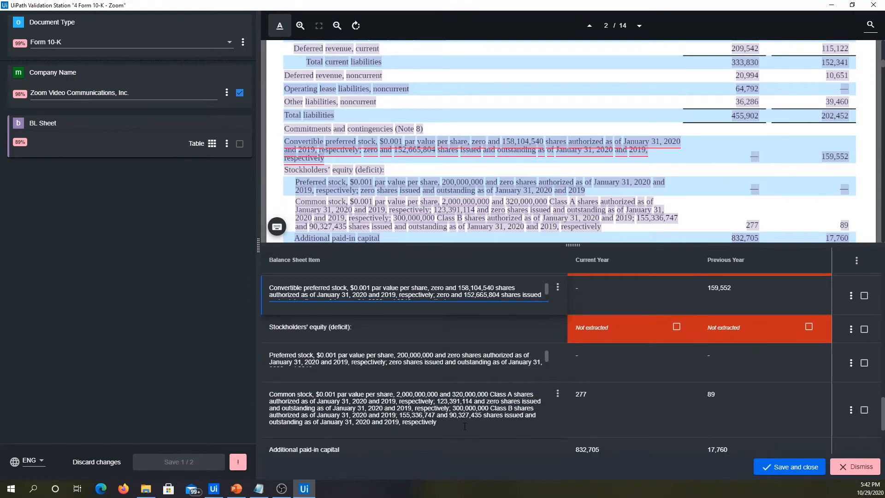
pyautogui.click(465, 426)
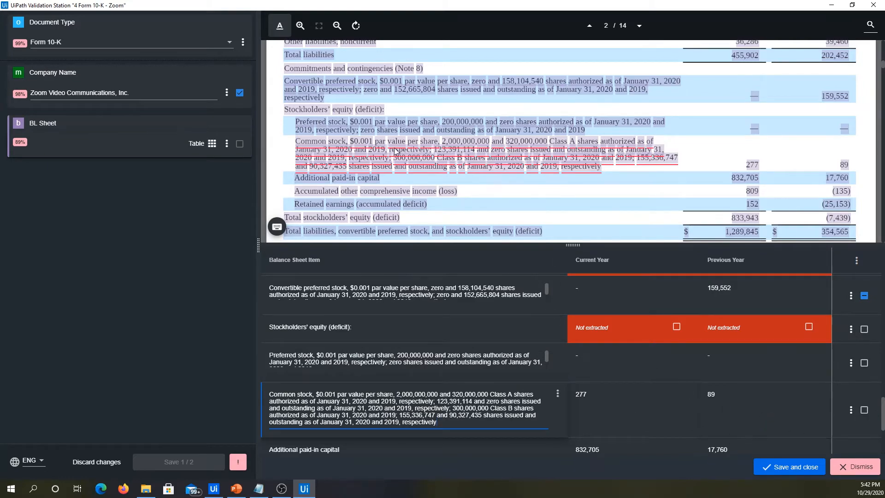
pyautogui.scroll(10, 560, 210)
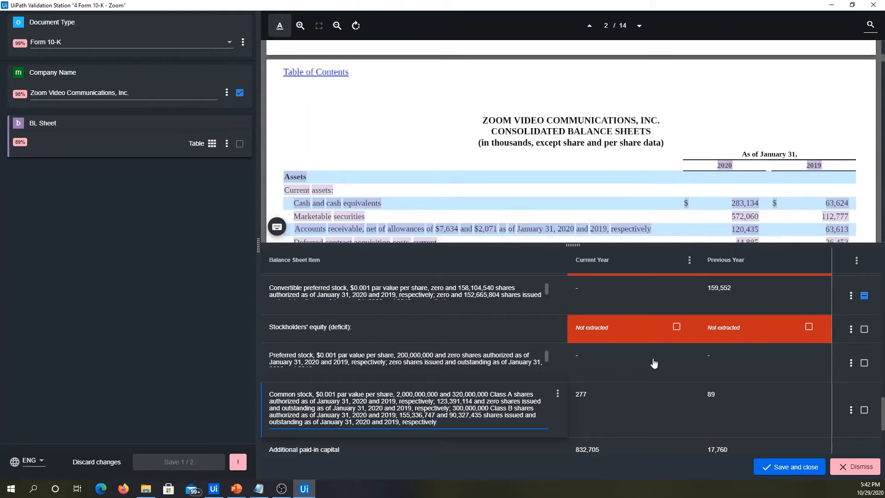
pyautogui.scroll(10, 655, 368)
pyautogui.scroll(7, 655, 368)
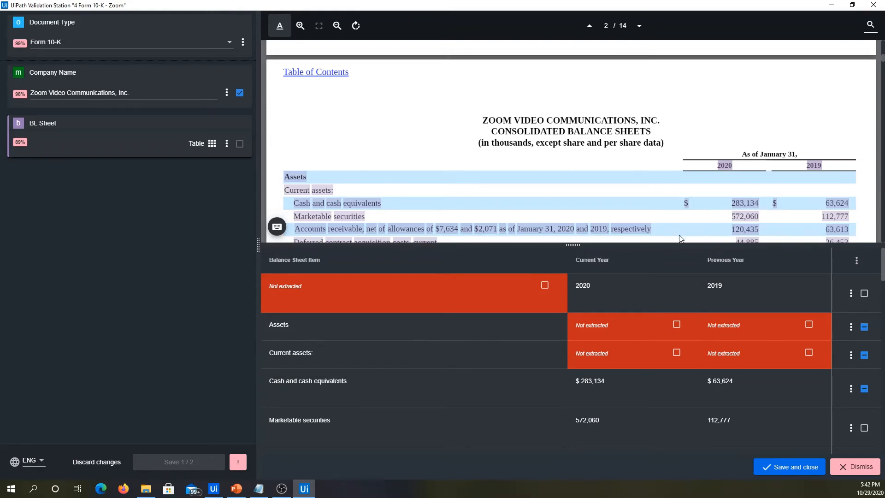
# Save the BL Sheet table, accepting automatic confirmation of the rows, and save the validated Form 10-K data.
pyautogui.click(786, 466)
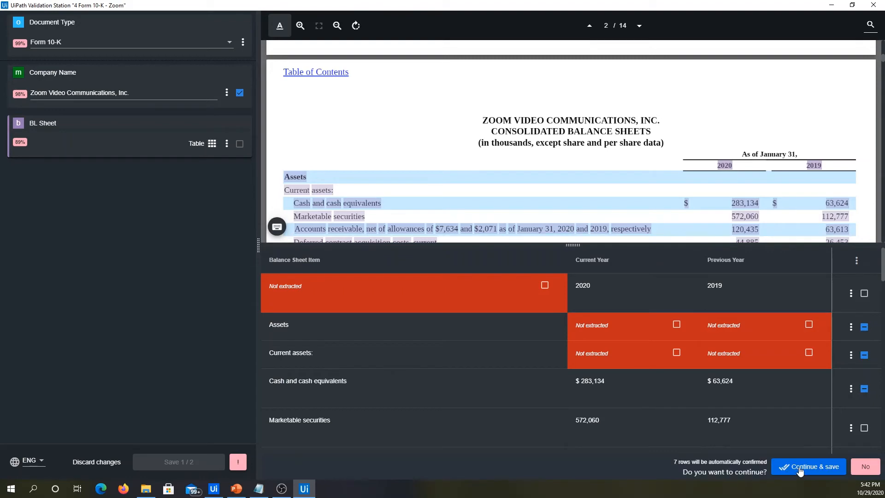
pyautogui.click(800, 467)
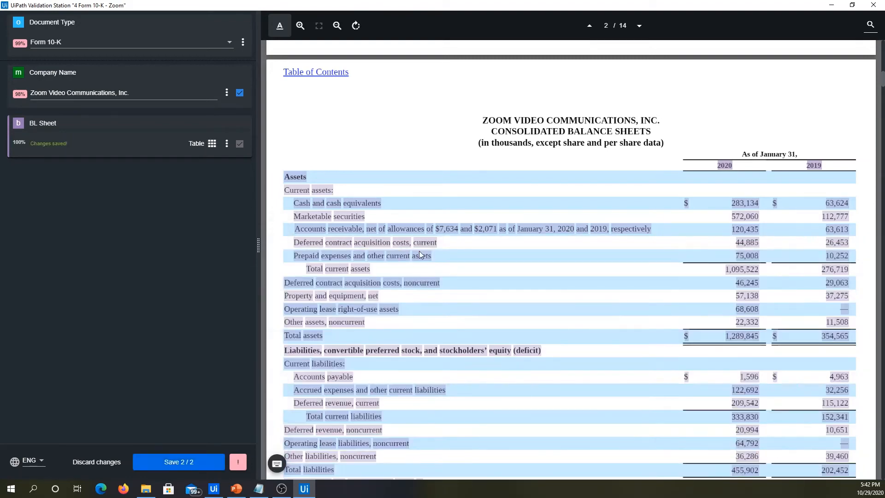
pyautogui.click(177, 465)
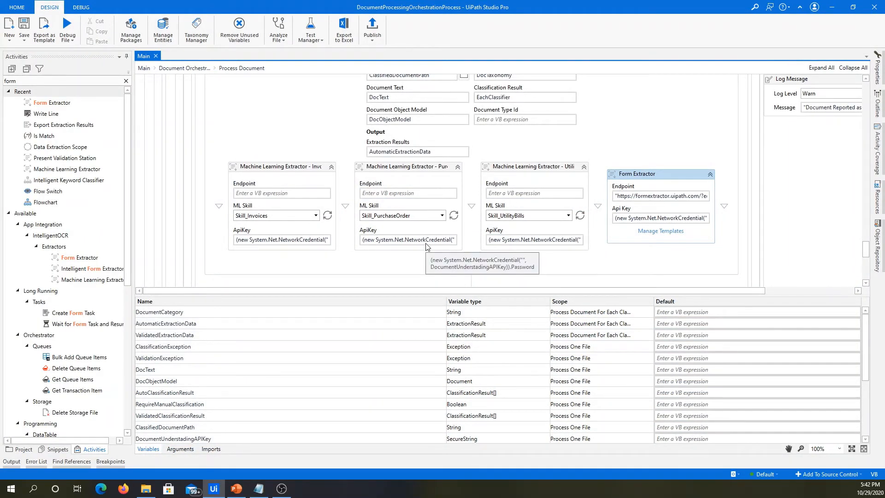
# Open the Form Extractor's template management, switch to File Explorer and move 5 Form-4-Zoom-3 from DU Series back into the Samples folder.
pyautogui.click(669, 233)
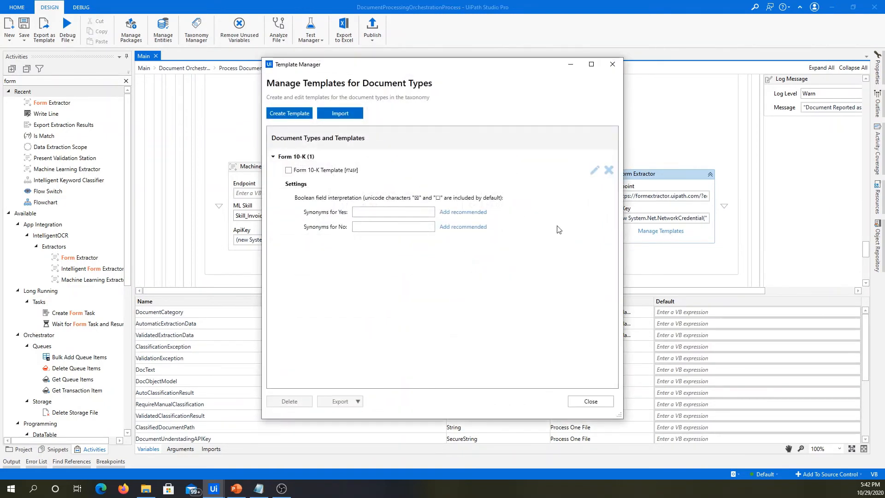
pyautogui.click(146, 489)
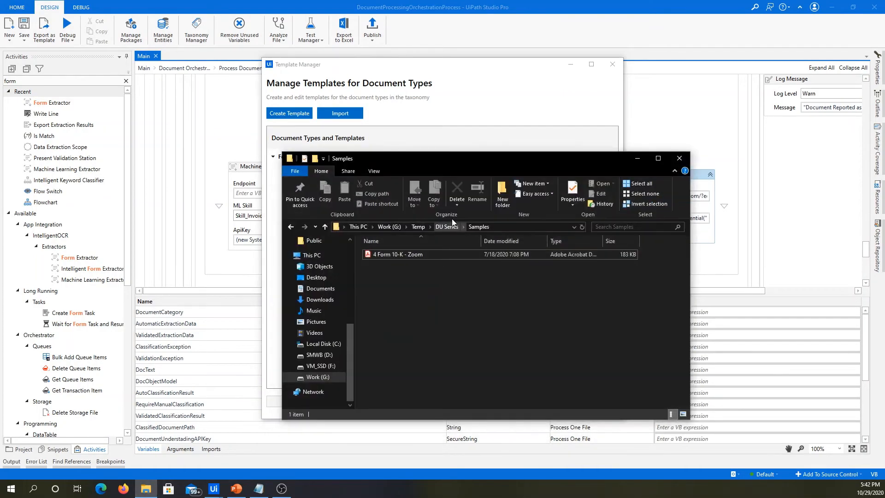
pyautogui.click(449, 225)
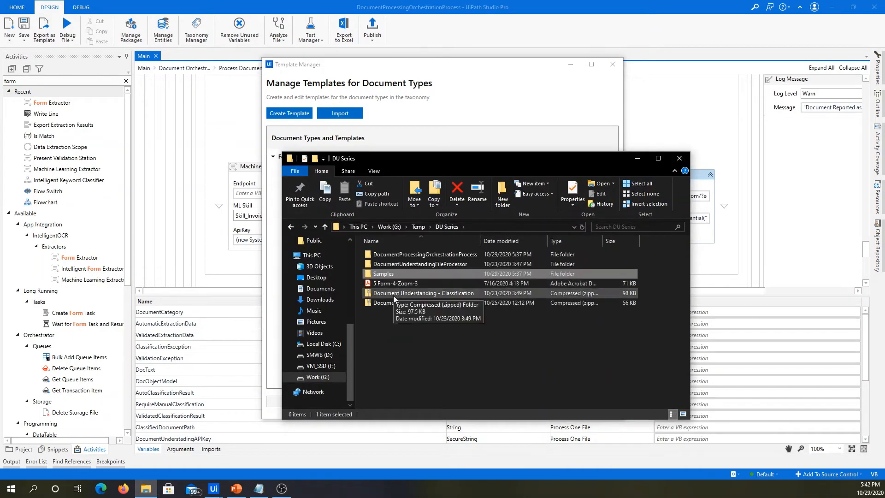
pyautogui.click(400, 285)
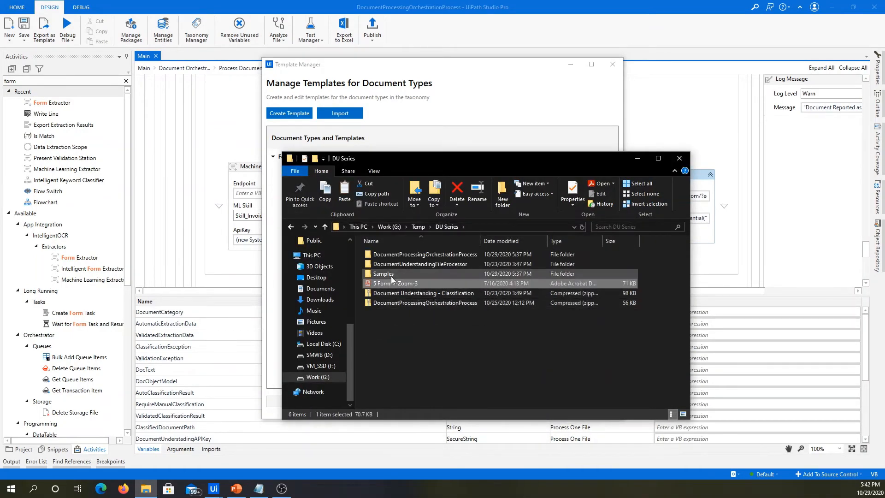
pyautogui.doubleClick(383, 274)
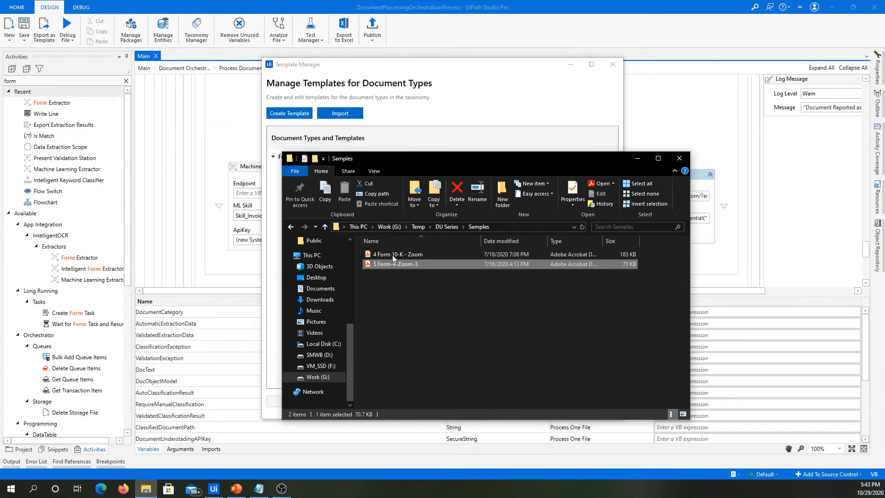
# Return to Template Manager and start a new template for document type Form 4, named Form 4 Template.
pyautogui.click(499, 89)
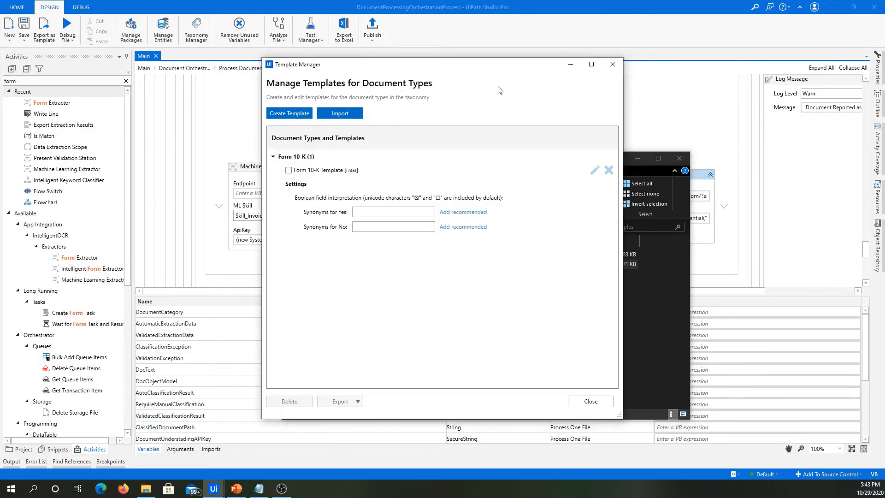
pyautogui.click(295, 110)
pyautogui.click(384, 183)
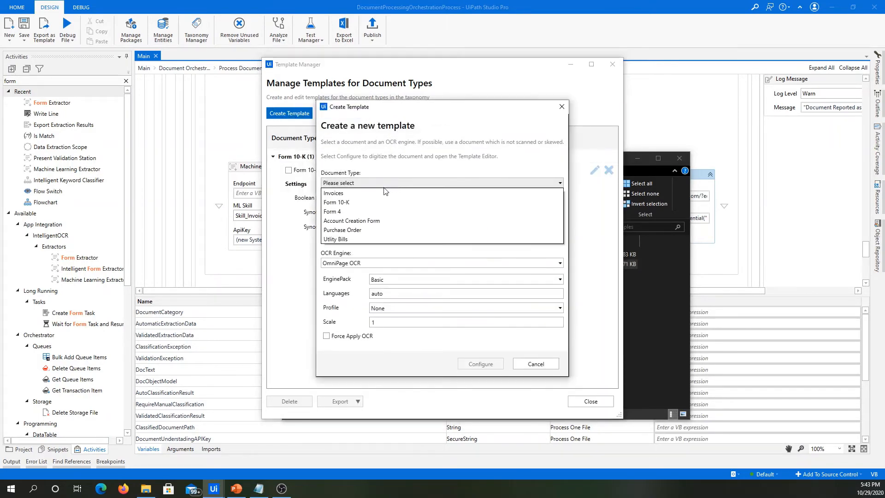
pyautogui.click(342, 211)
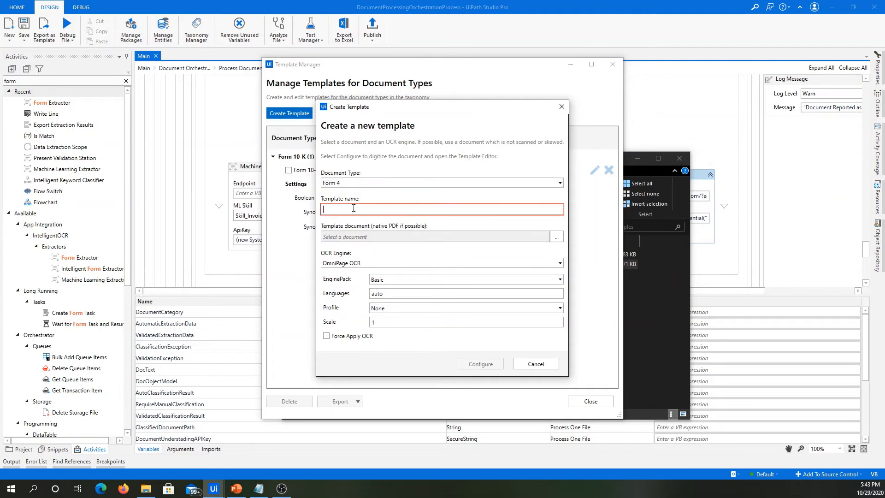
pyautogui.write('Form 4 Template')
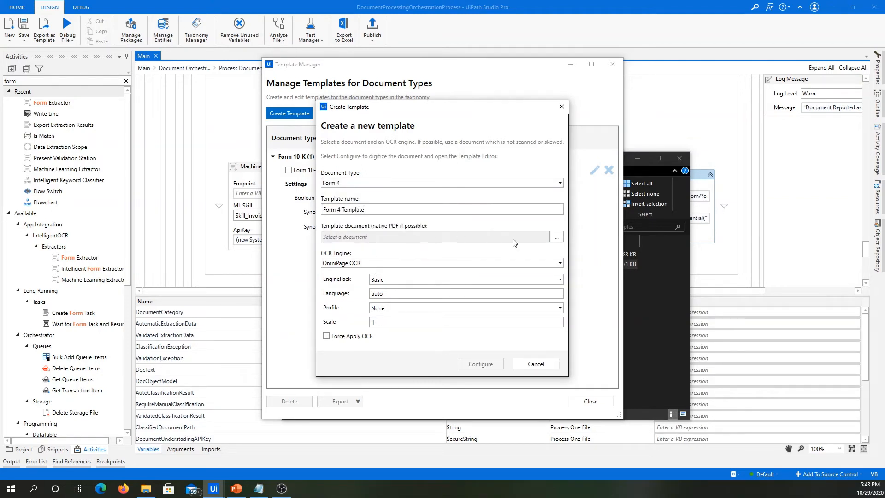
# Use 5 Form-4-Zoom-3.pdf from Samples as the template document, open the template for configuration and dismiss the instructions.
pyautogui.click(556, 237)
pyautogui.click(438, 189)
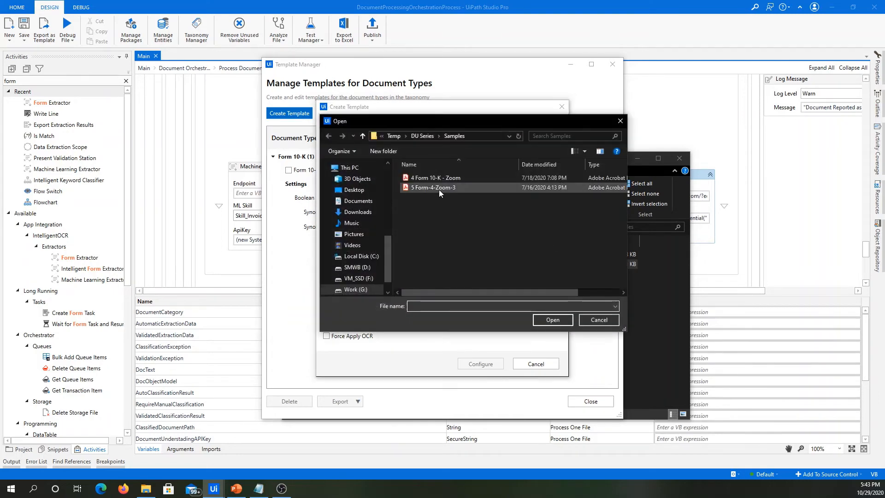
pyautogui.click(562, 321)
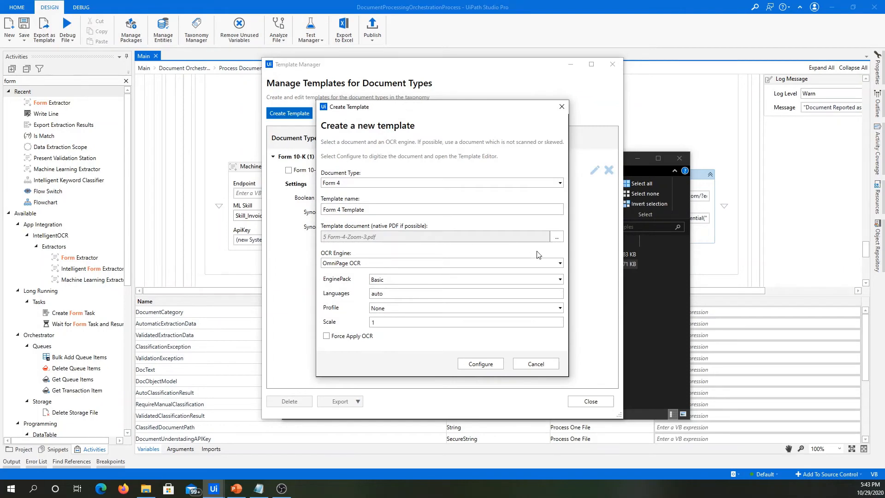
pyautogui.click(497, 369)
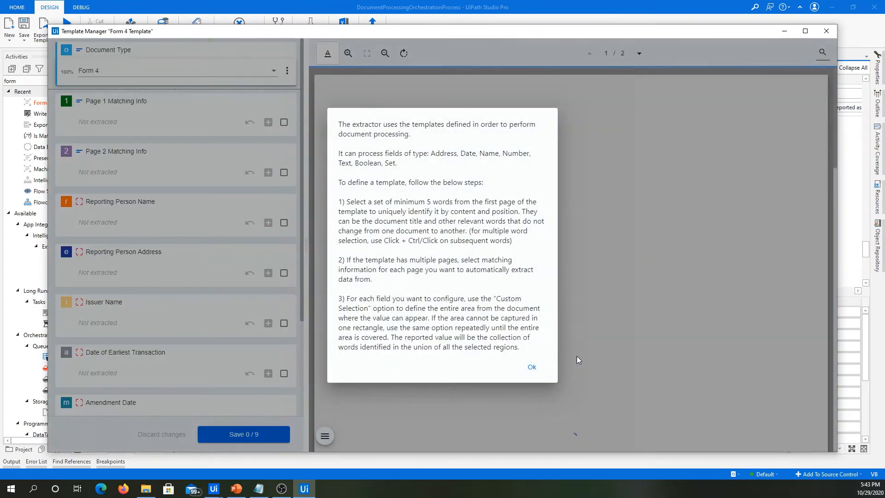
pyautogui.click(532, 367)
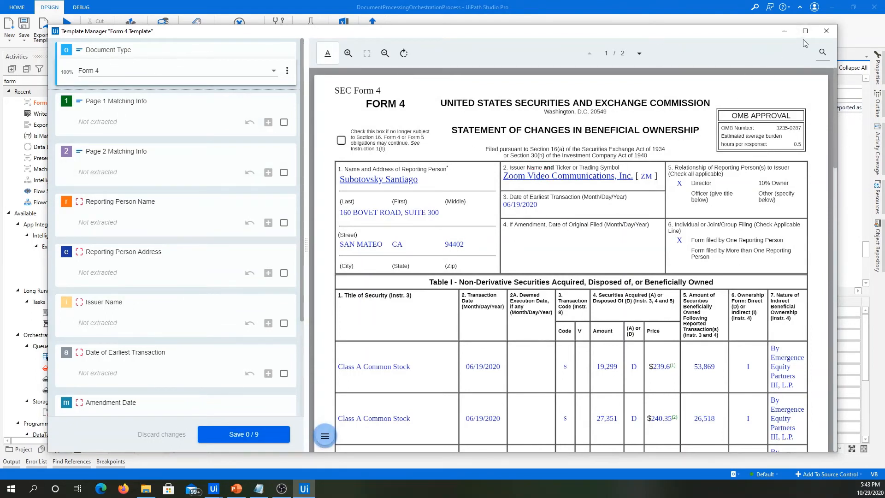
# Assign the words FORM 4 UNITED STATES SECURITIES AND EXCHANGE COMMISSION from the first page's heading to Page 1 Matching Info.
pyautogui.click(639, 54)
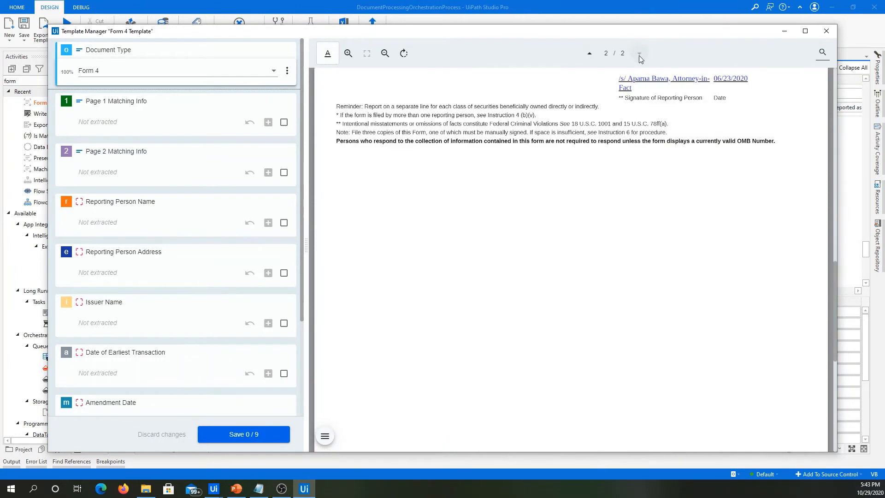
pyautogui.click(590, 56)
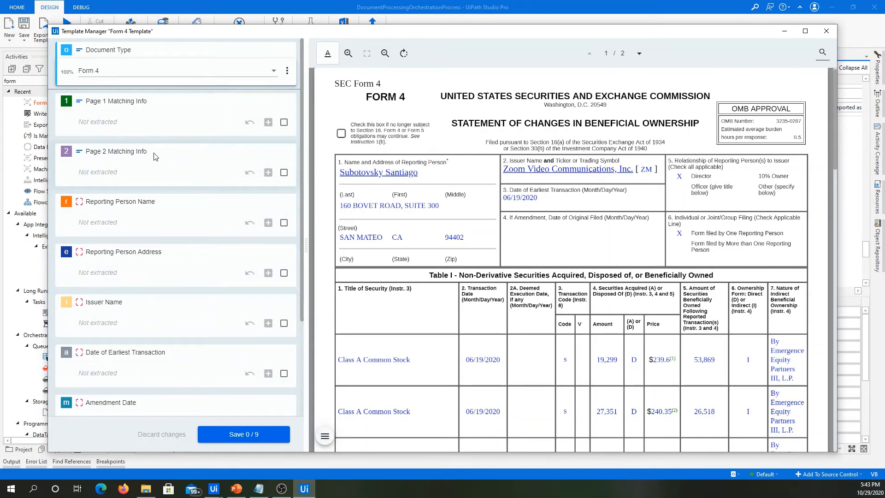
pyautogui.click(639, 53)
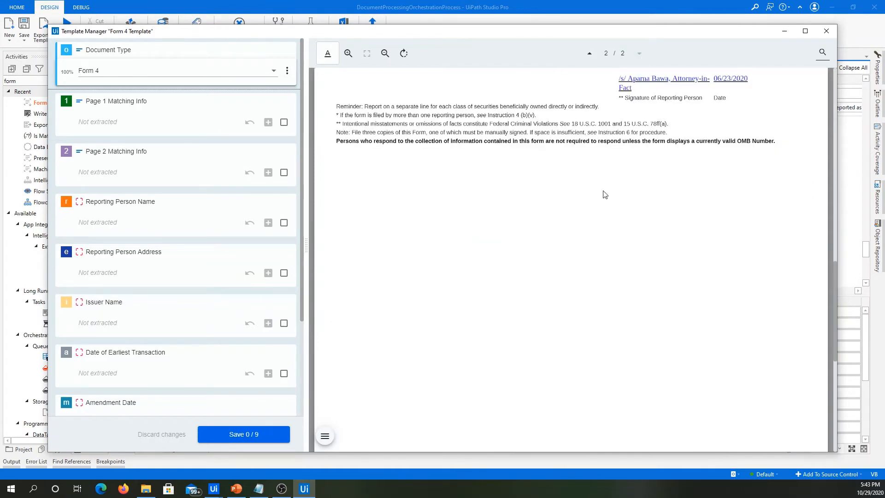
pyautogui.click(589, 53)
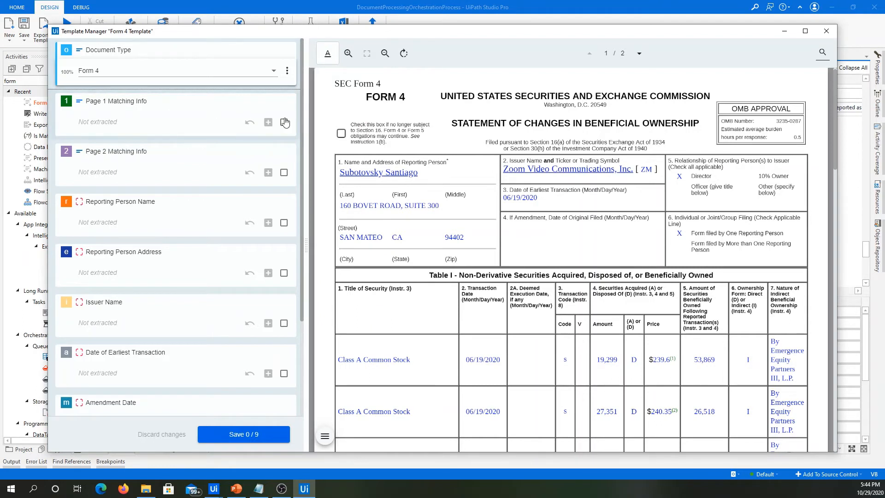
pyautogui.click(385, 99)
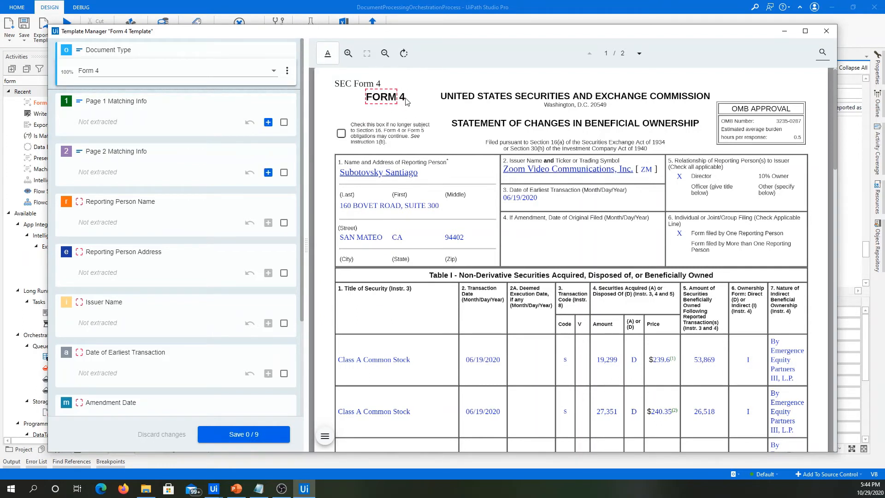
pyautogui.keyDown('ctrl'); pyautogui.click(403, 100); pyautogui.keyUp('ctrl')
pyautogui.keyDown('ctrl'); pyautogui.click(464, 101); pyautogui.keyUp('ctrl')
pyautogui.keyDown('ctrl'); pyautogui.click(490, 102); pyautogui.keyUp('ctrl')
pyautogui.keyDown('ctrl'); pyautogui.click(544, 102); pyautogui.keyUp('ctrl')
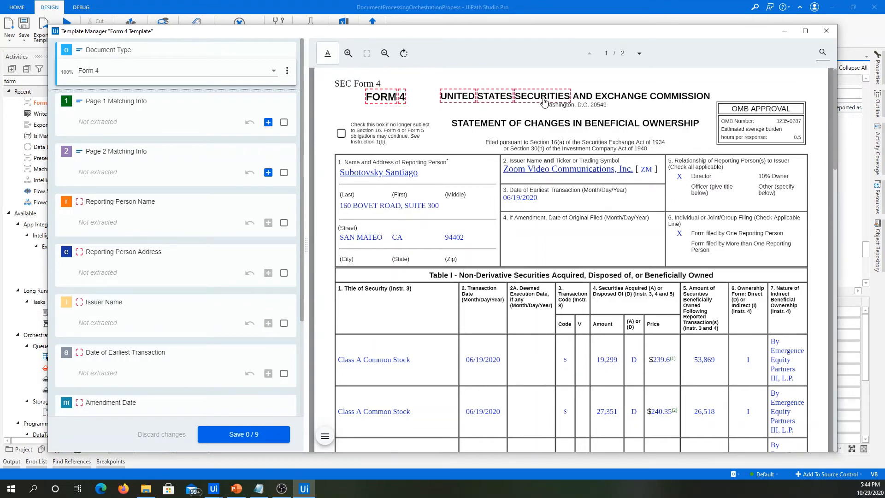
pyautogui.keyDown('ctrl'); pyautogui.click(593, 97); pyautogui.keyUp('ctrl')
pyautogui.keyDown('ctrl'); pyautogui.click(629, 99); pyautogui.keyUp('ctrl')
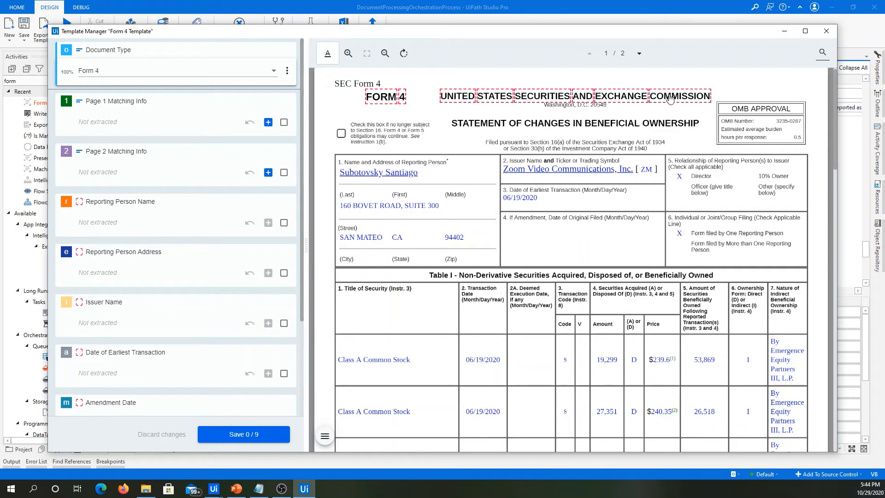
pyautogui.keyDown('ctrl'); pyautogui.click(670, 100); pyautogui.keyUp('ctrl')
pyautogui.click(268, 122)
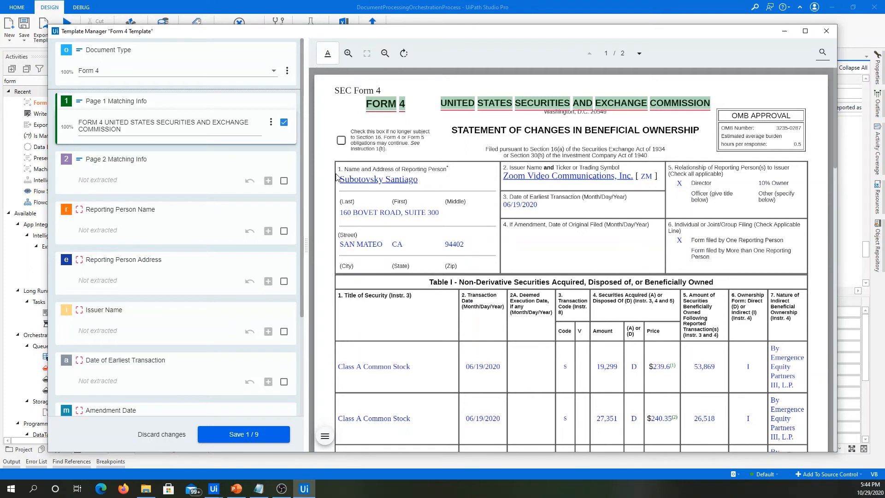
# Mark the name line in box 1 as a custom area and assign it to Reporting Person Name.
pyautogui.moveTo(342, 174); pyautogui.dragTo(498, 190)
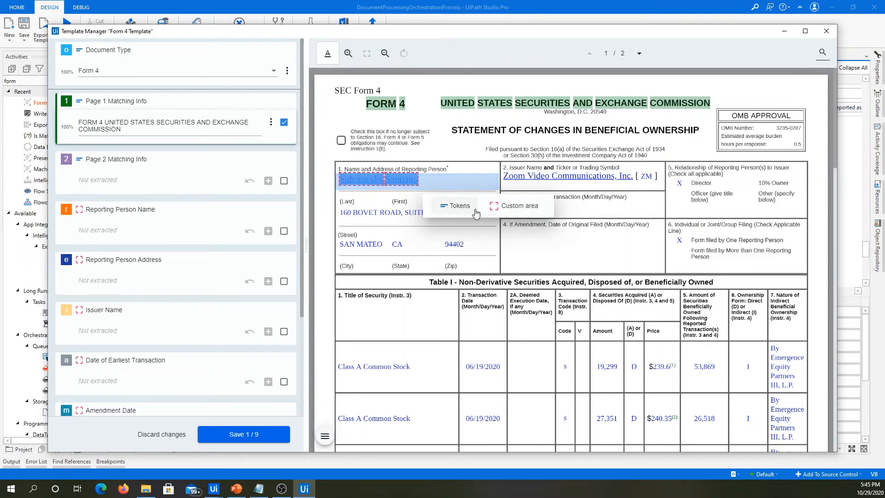
pyautogui.click(525, 213)
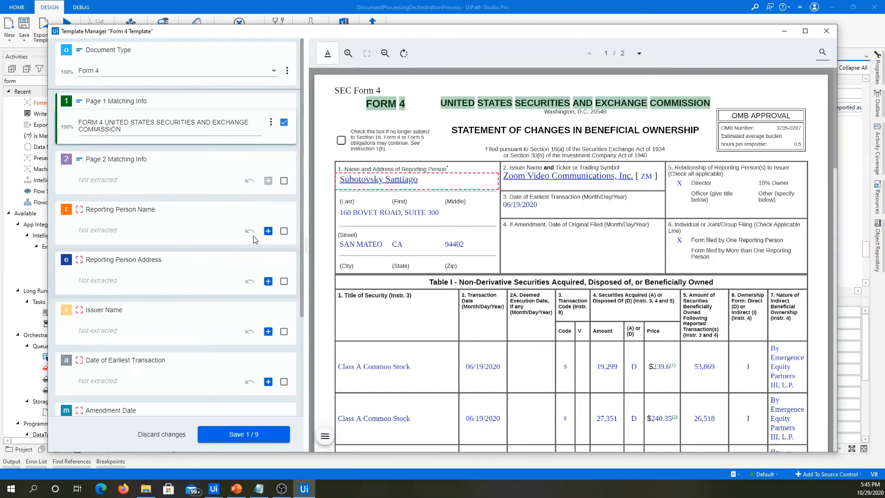
pyautogui.click(268, 231)
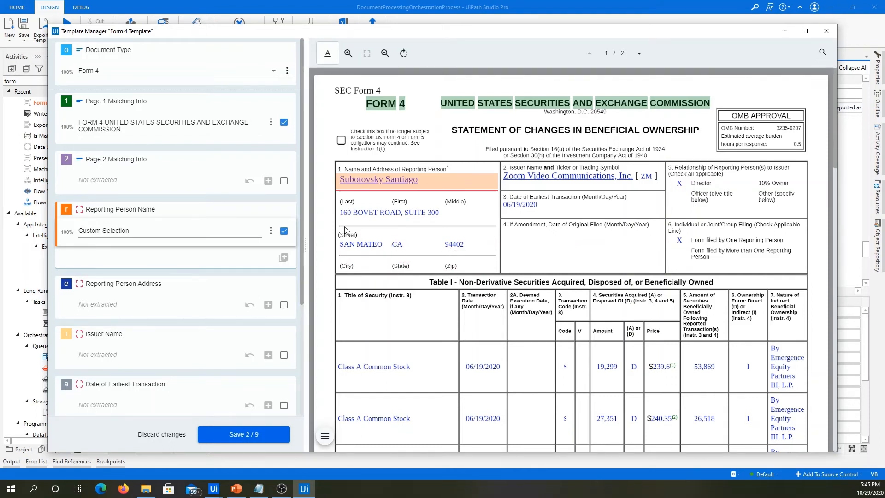
# Mark only the street line in box 1 as a custom area and assign it to Reporting Person Address.
pyautogui.moveTo(336, 210); pyautogui.dragTo(498, 261)
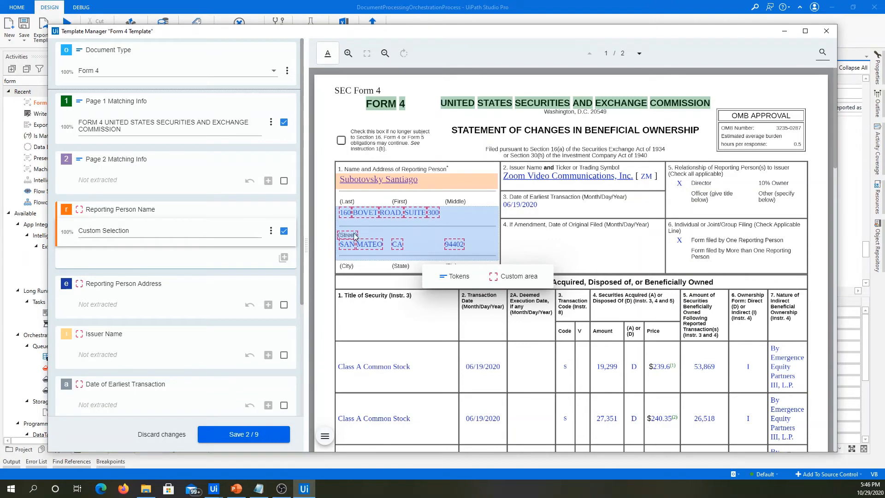
pyautogui.click(391, 231)
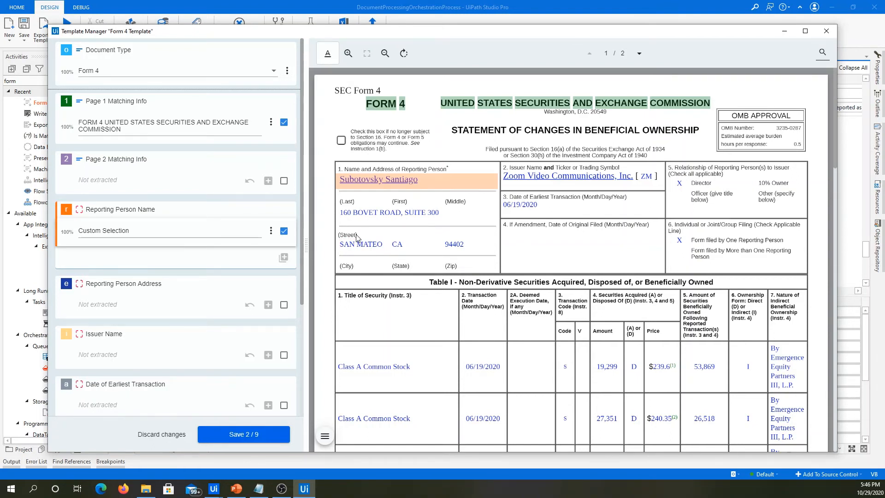
pyautogui.click(127, 313)
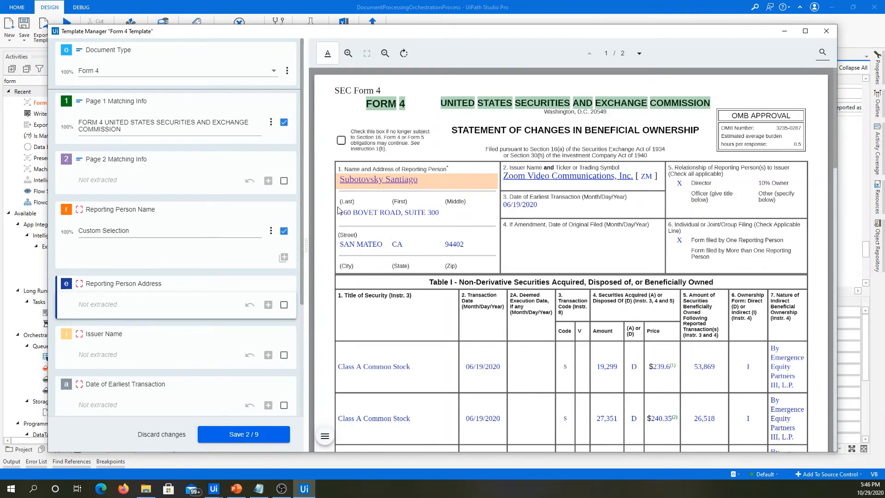
pyautogui.moveTo(338, 208); pyautogui.dragTo(500, 229)
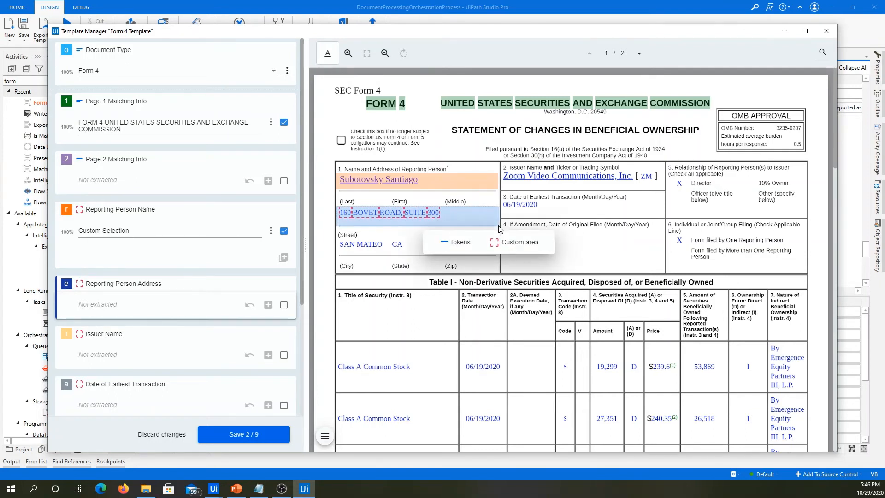
pyautogui.click(518, 245)
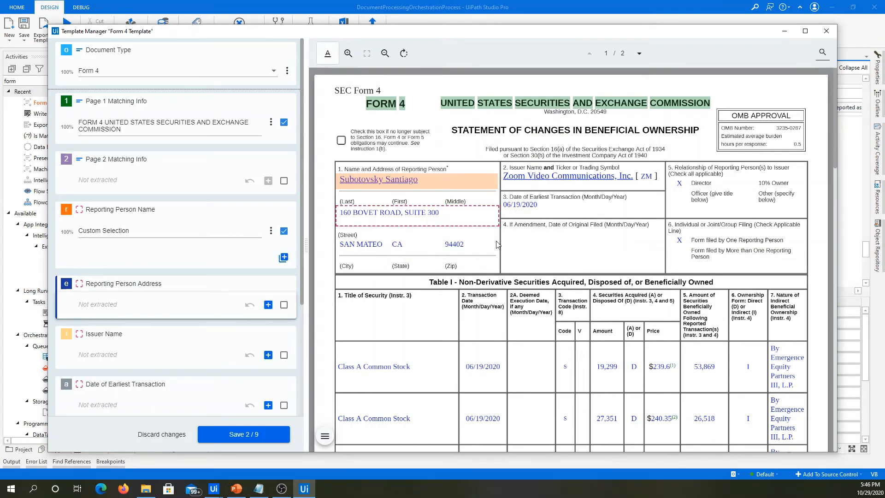
pyautogui.click(268, 306)
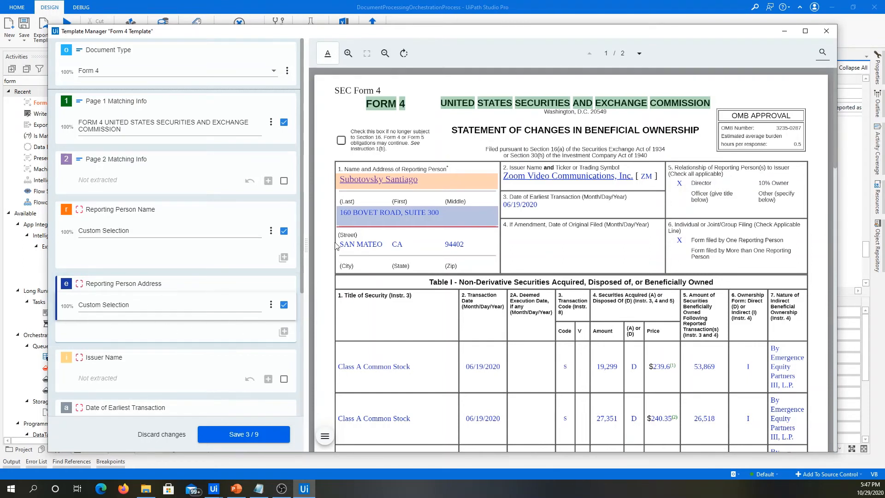
# Add the city, state and zip line as an additional custom-area value of Reporting Person Address and check both address selections.
pyautogui.moveTo(343, 242); pyautogui.dragTo(499, 259)
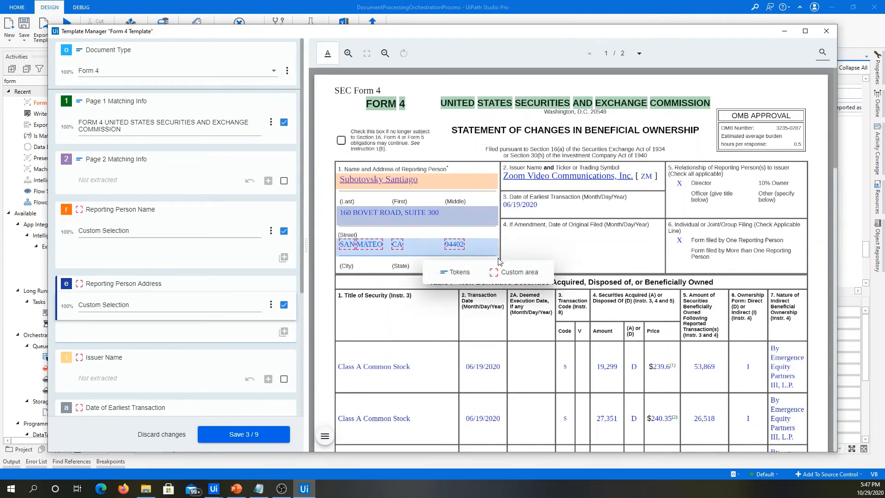
pyautogui.click(520, 272)
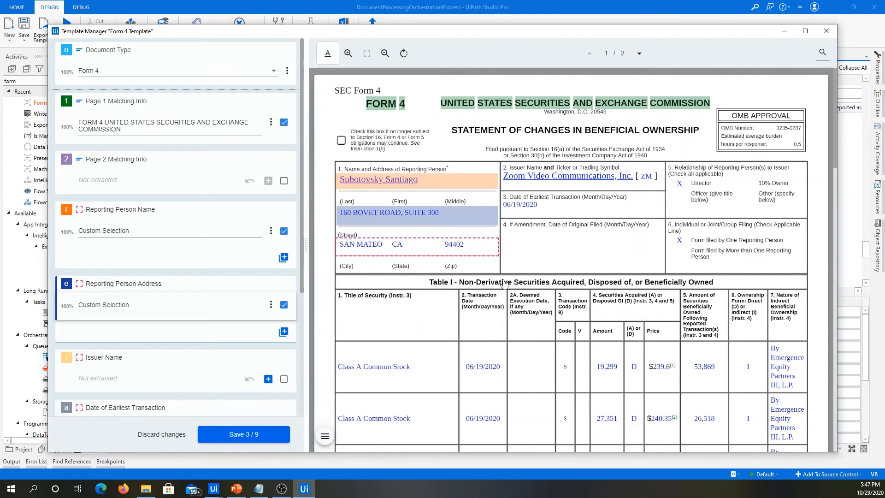
pyautogui.click(284, 333)
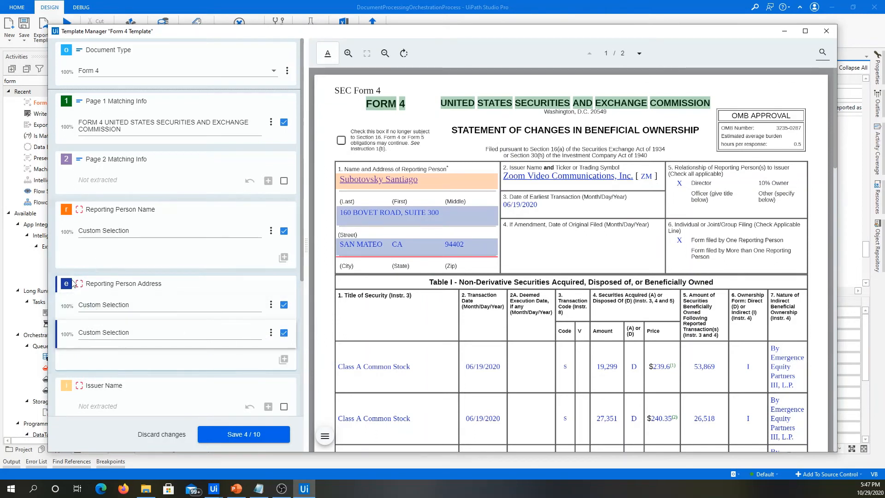
pyautogui.click(133, 306)
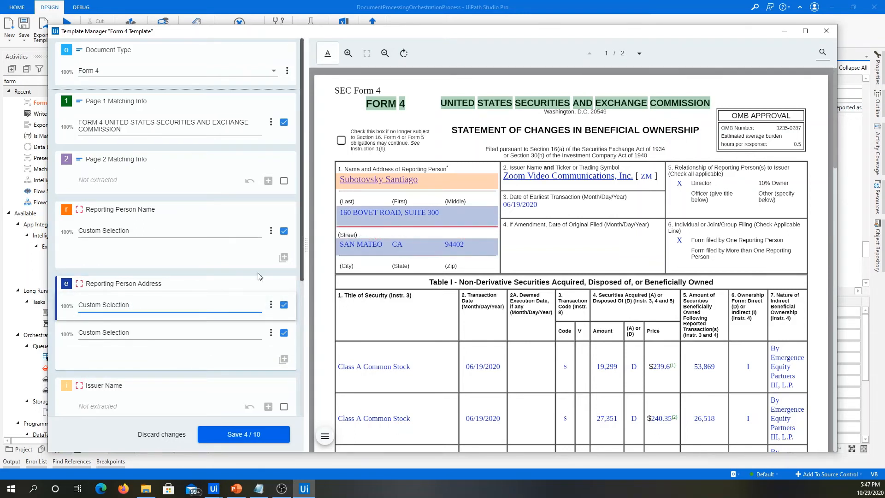
pyautogui.click(135, 335)
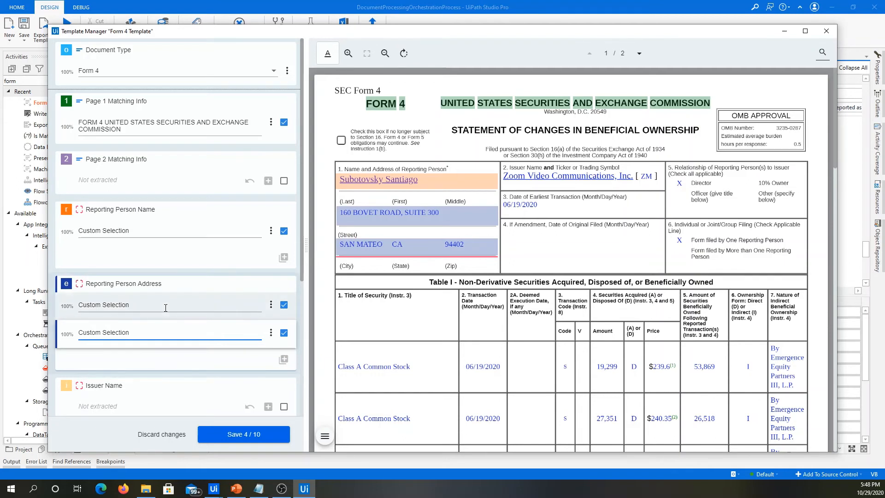
# Mark the issuer name and ticker line in box 2 as a custom area and assign it to Issuer Name.
pyautogui.scroll(-2, 168, 306)
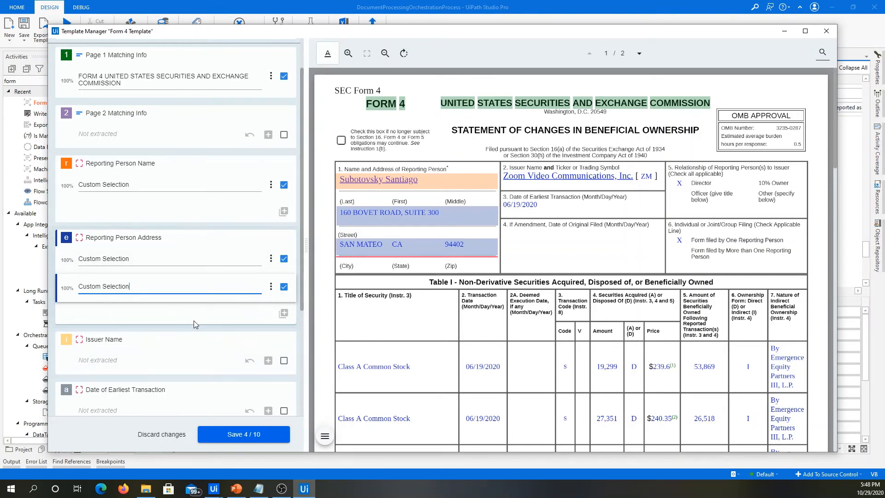
pyautogui.click(101, 368)
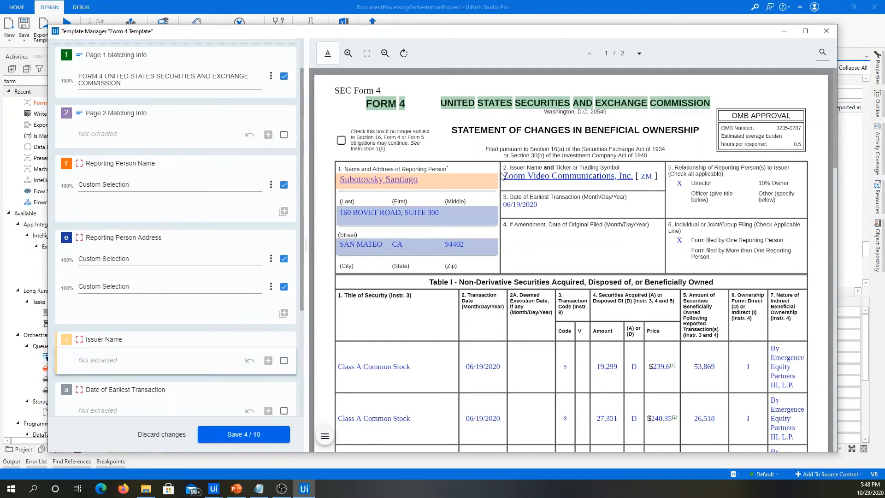
pyautogui.moveTo(504, 174); pyautogui.dragTo(664, 191)
pyautogui.click(674, 208)
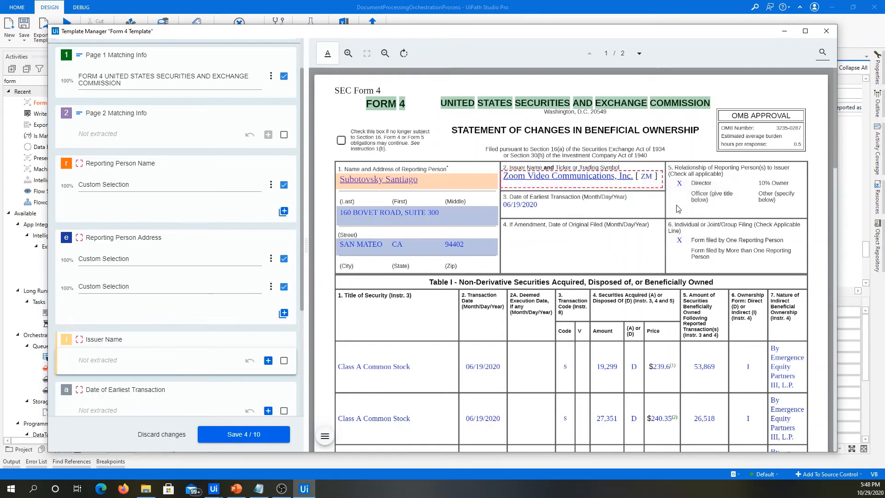
pyautogui.click(268, 360)
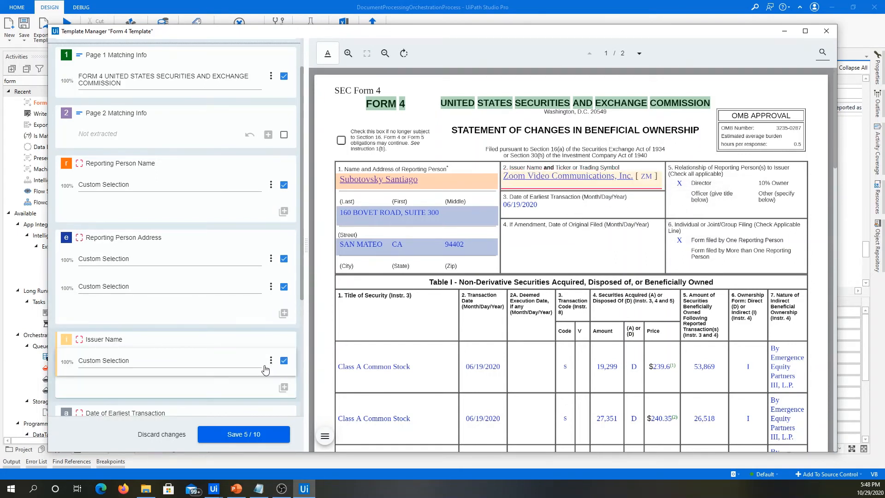
# Assign custom areas over the value spaces of boxes 3 and 4 to Date of Earliest Transaction and Amendment Date respectively.
pyautogui.scroll(-4, 177, 297)
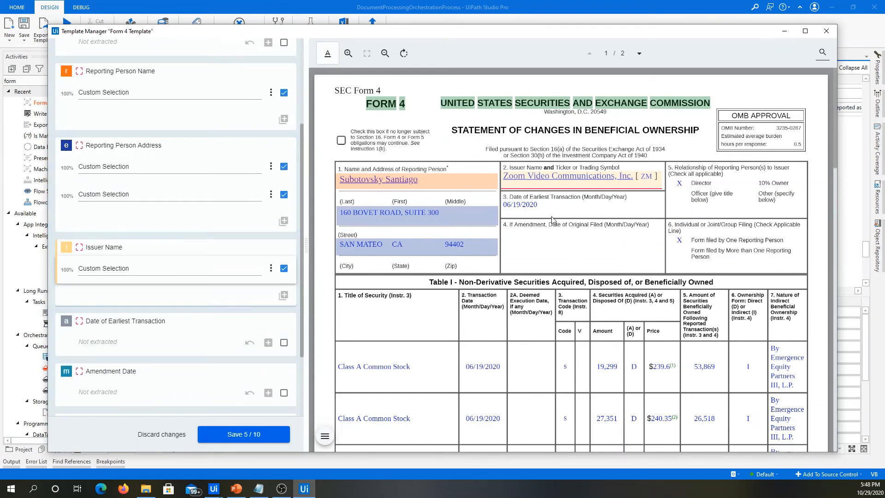
pyautogui.moveTo(502, 203); pyautogui.dragTo(663, 219)
pyautogui.click(680, 232)
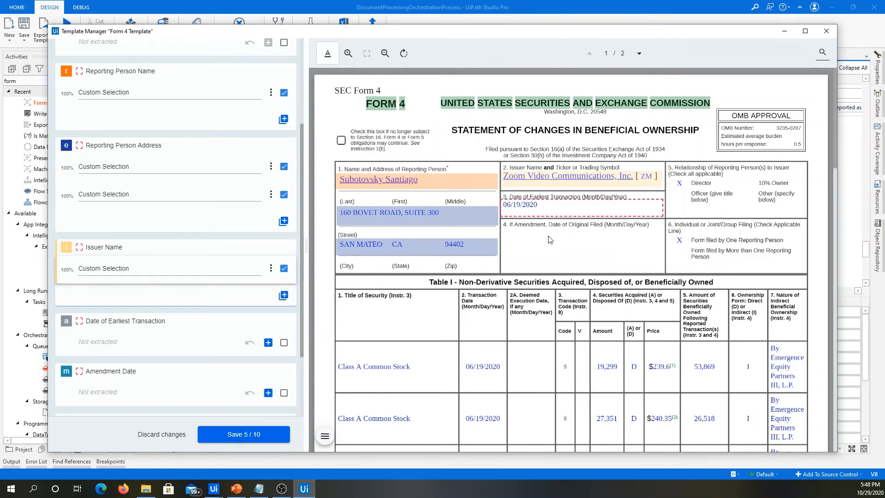
pyautogui.click(267, 342)
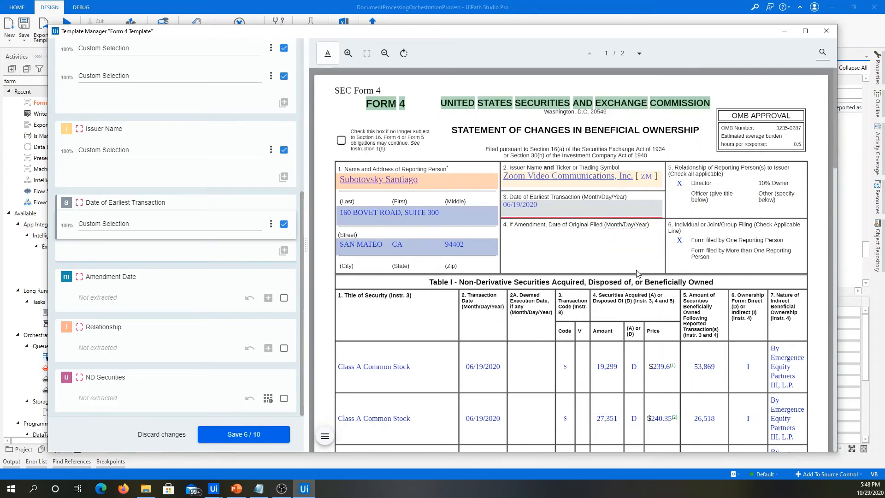
pyautogui.moveTo(503, 235); pyautogui.dragTo(665, 272)
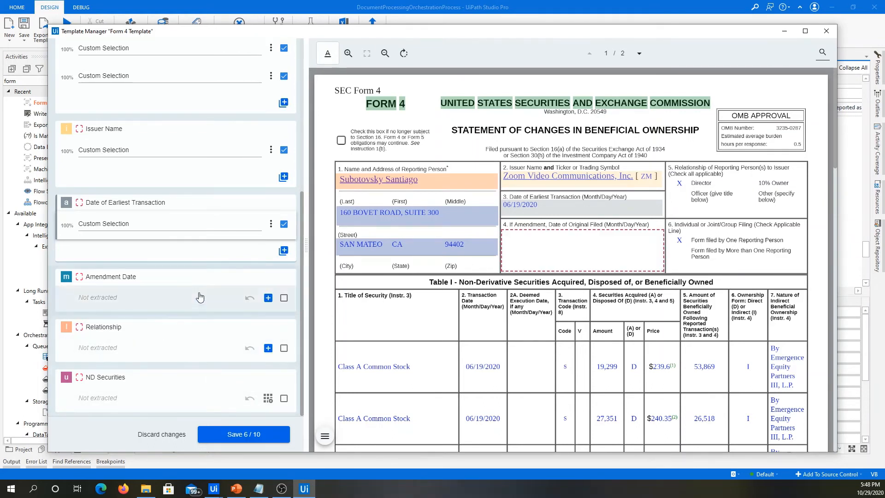
pyautogui.click(268, 297)
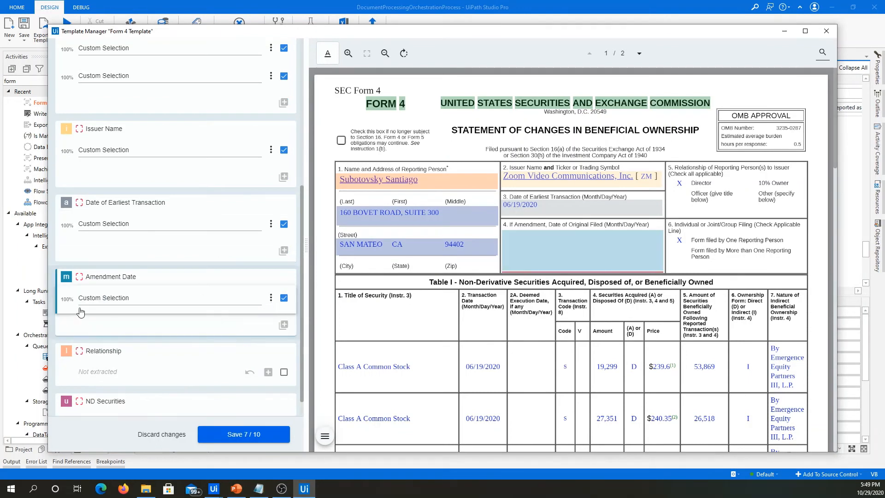
pyautogui.scroll(-1, 171, 279)
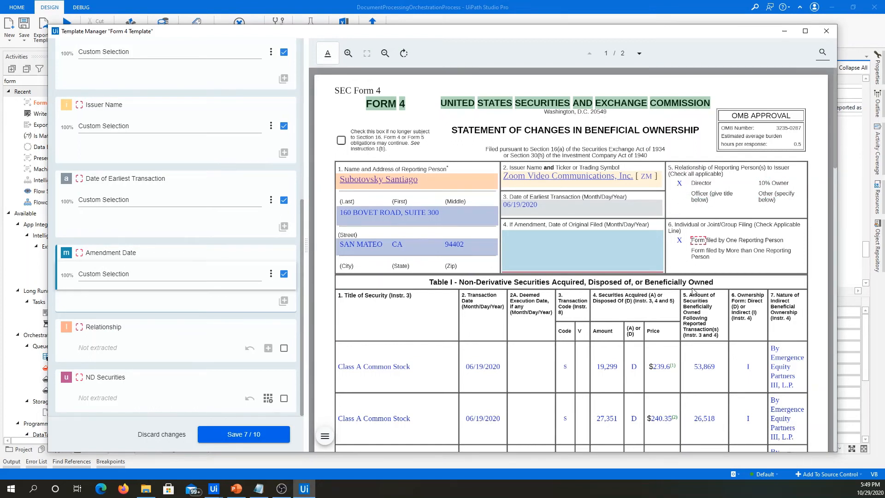
pyautogui.scroll(-1, 693, 283)
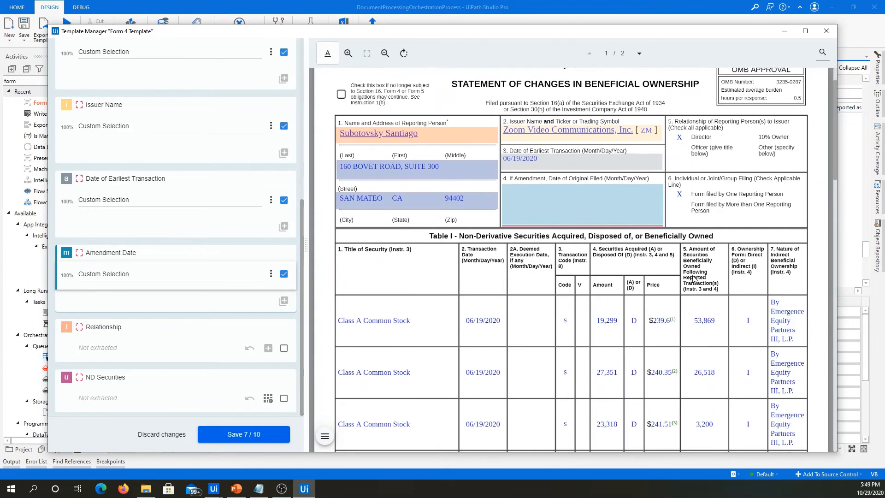
pyautogui.scroll(-1, 694, 279)
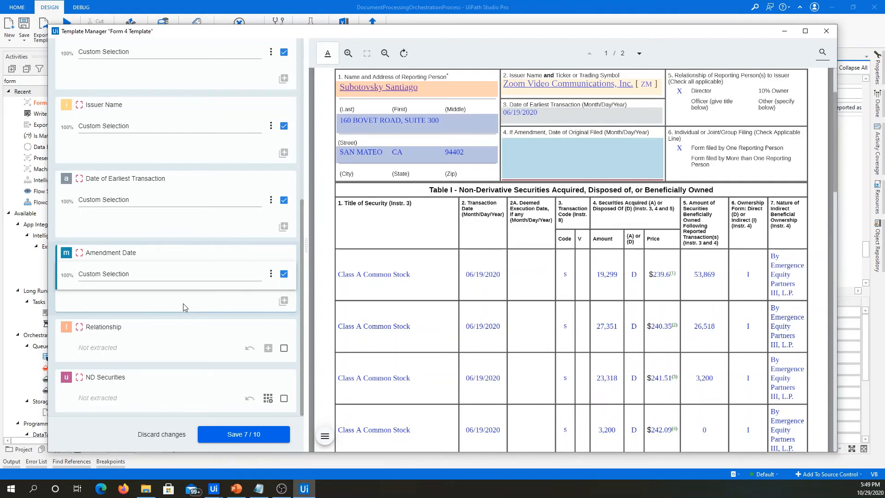
pyautogui.scroll(3, 183, 303)
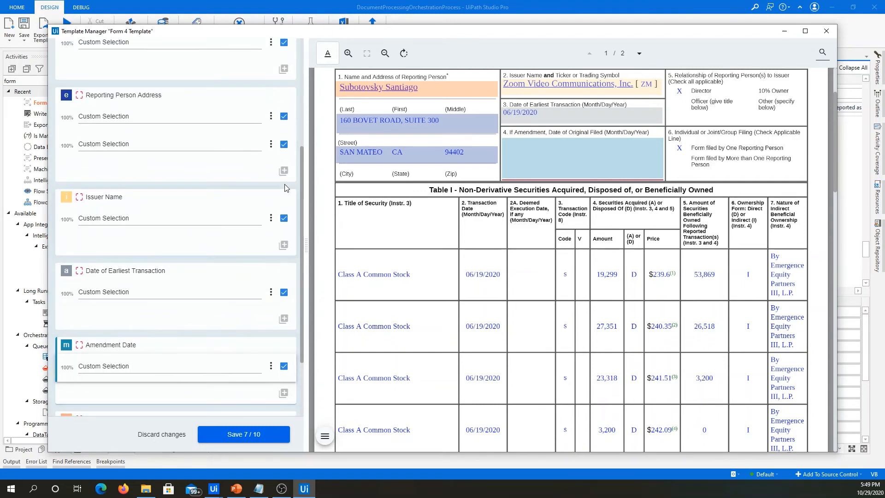
# Save the Form 4 template with its mapped fields and close the template manager.
pyautogui.click(248, 437)
pyautogui.click(232, 434)
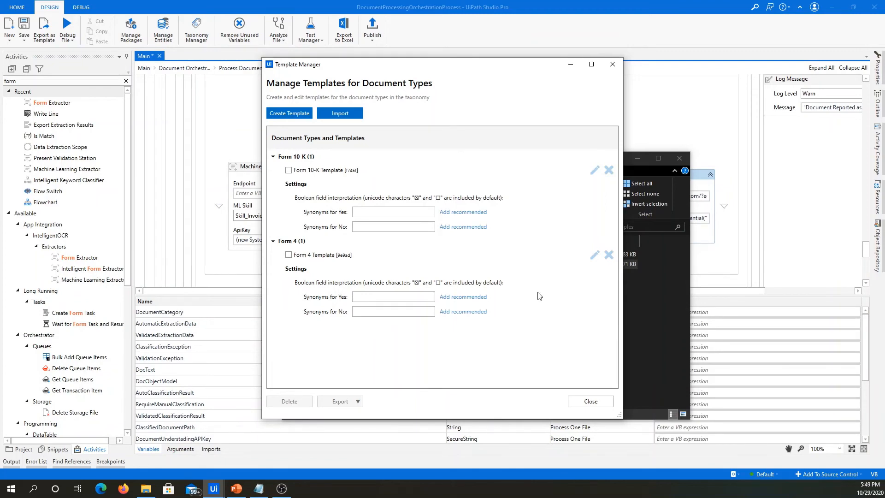
pyautogui.click(587, 404)
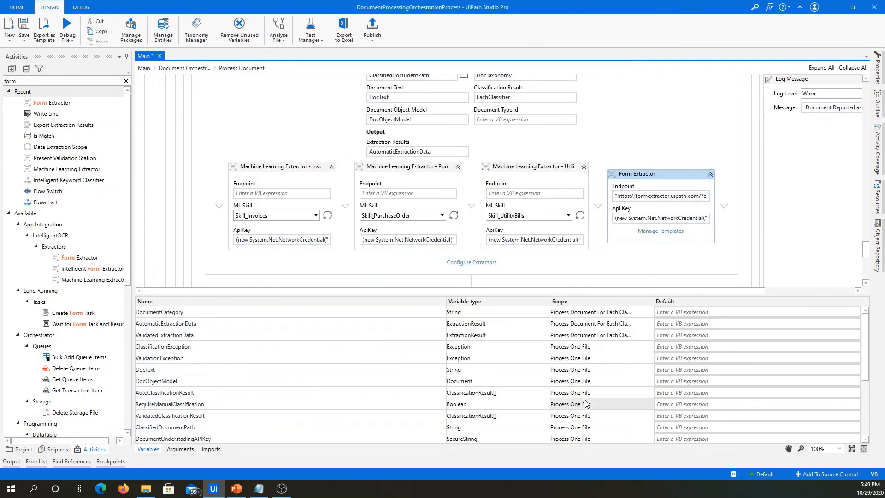
# Enable Form Extractor for Form 4's Reporting Person Name, Reporting Person Address, Issuer Name, Date of Earliest Transaction and Amendment Date, and save the extractor configuration.
pyautogui.click(455, 263)
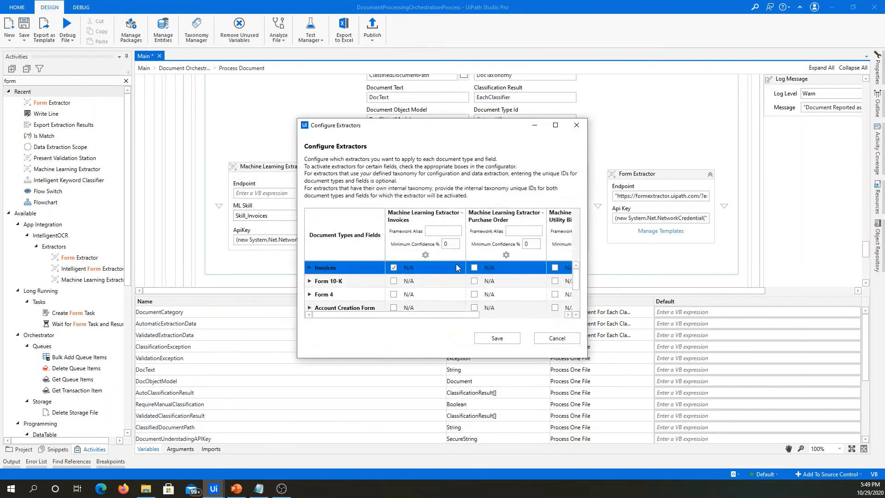
pyautogui.click(555, 125)
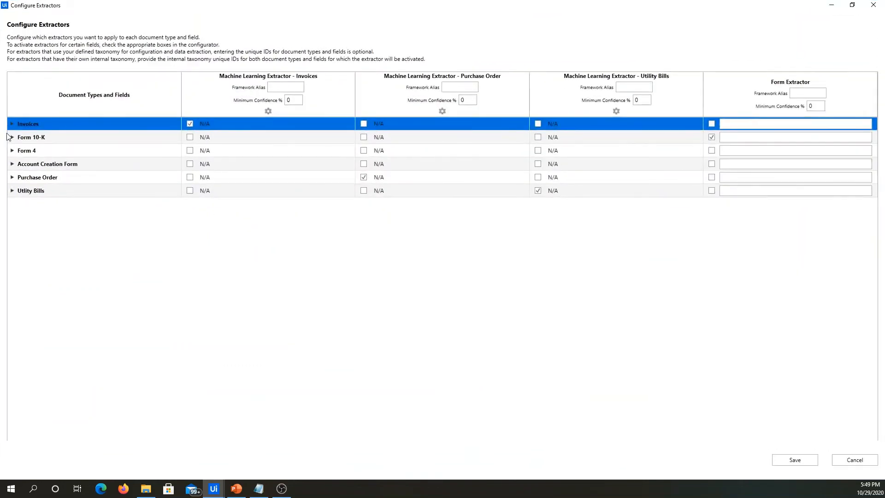
pyautogui.click(12, 153)
pyautogui.click(13, 152)
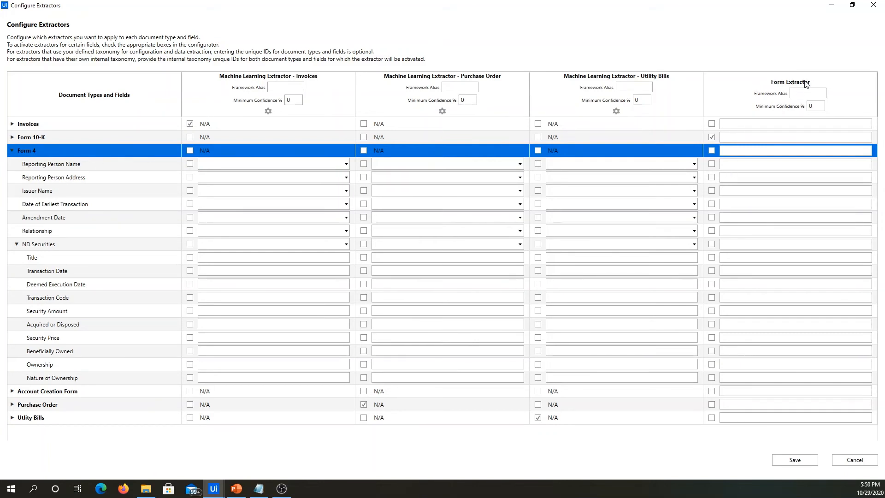
pyautogui.click(712, 164)
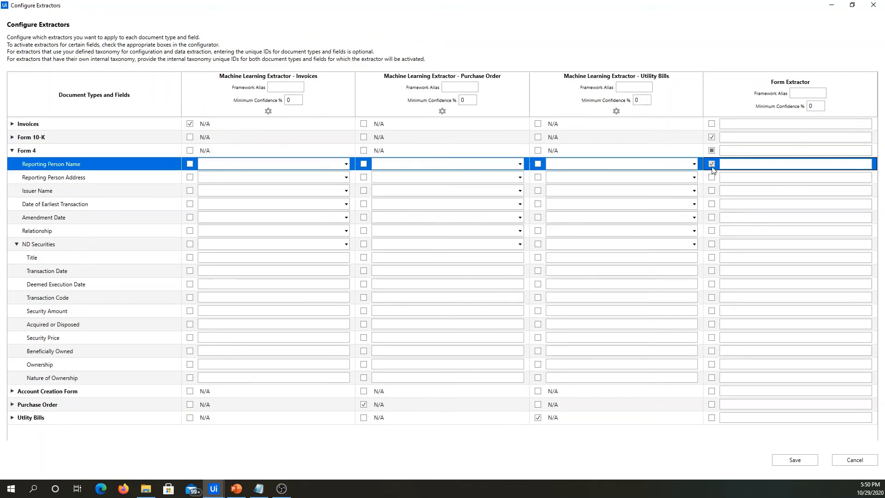
pyautogui.click(712, 177)
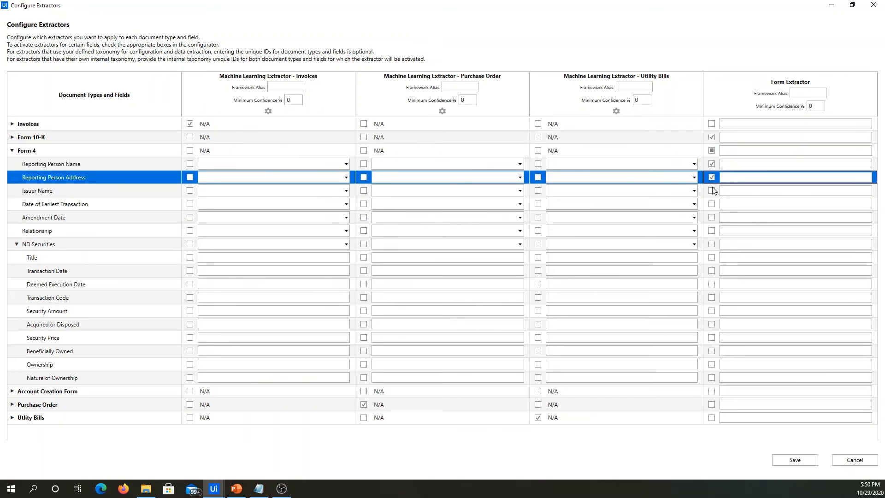
pyautogui.click(713, 190)
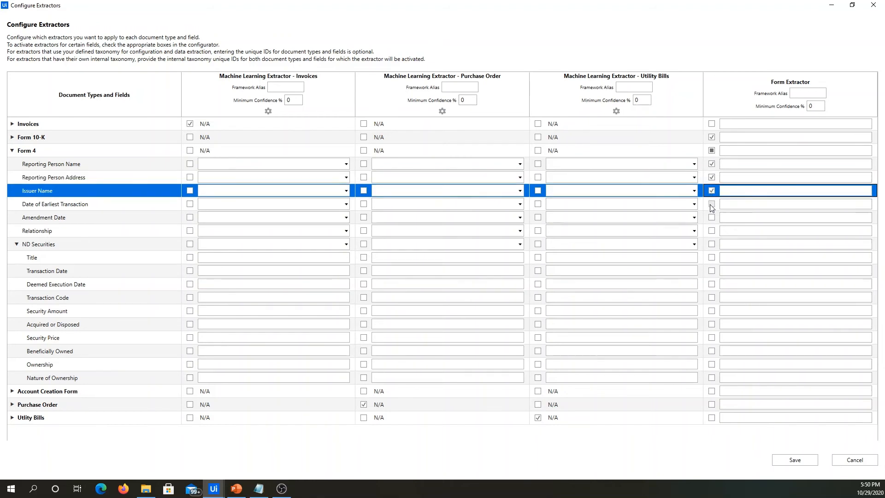
pyautogui.click(711, 204)
pyautogui.click(712, 218)
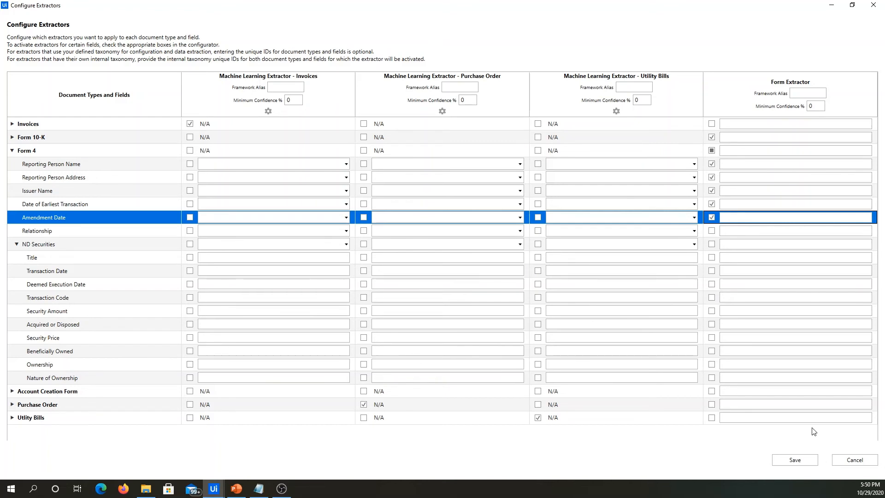
pyautogui.click(795, 460)
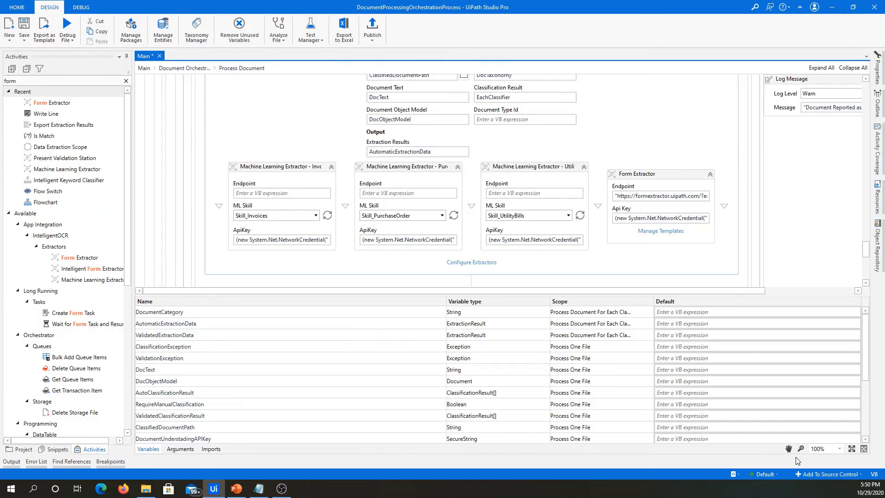
# Save the Main workflow and run the process in debug mode.
pyautogui.scroll(-2, 598, 201)
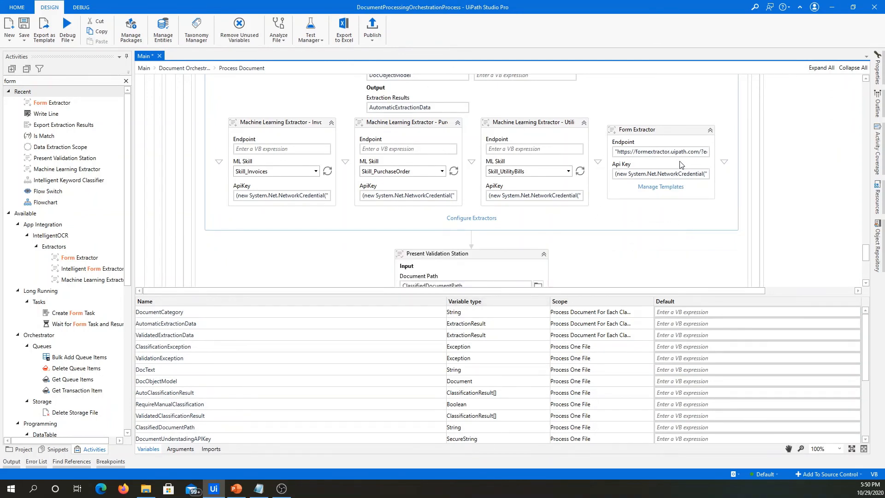
pyautogui.click(23, 28)
pyautogui.click(74, 28)
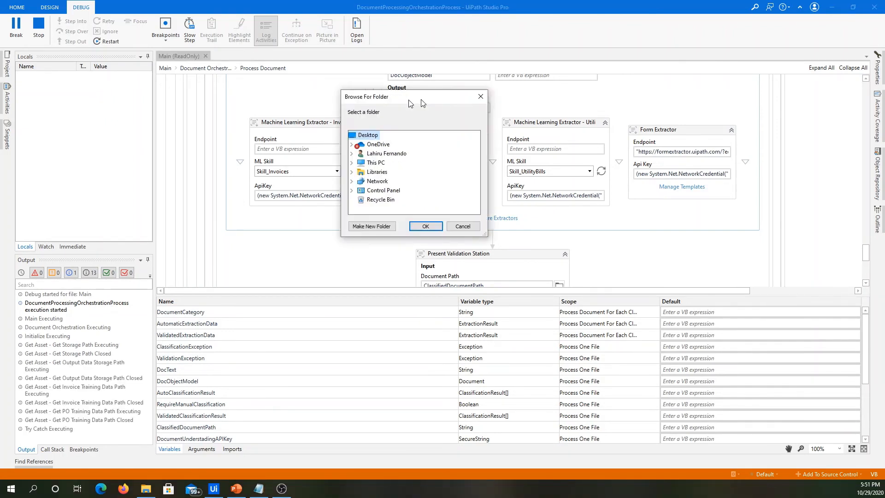
# Choose the Samples folder inside DU Series on the Work (G:) drive as the input folder for the run.
pyautogui.moveTo(409, 99); pyautogui.dragTo(424, 98)
pyautogui.click(396, 163)
pyautogui.scroll(-2, 446, 171)
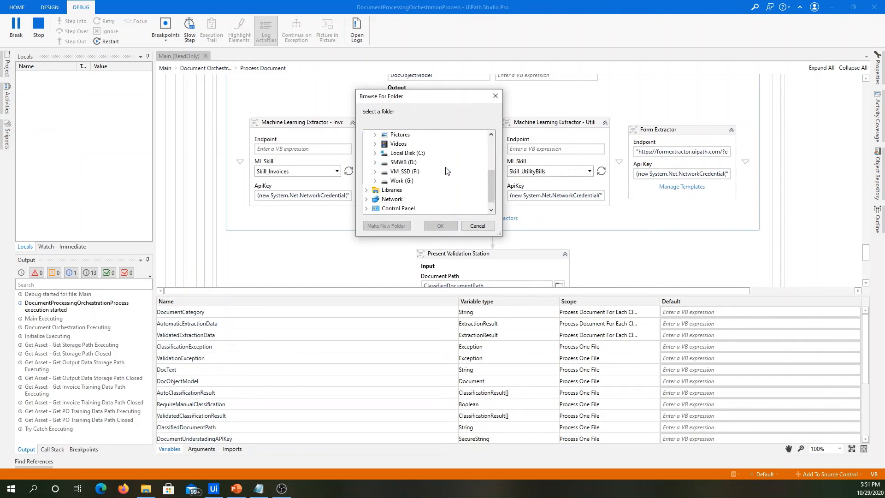
pyautogui.click(404, 181)
pyautogui.scroll(-2, 454, 176)
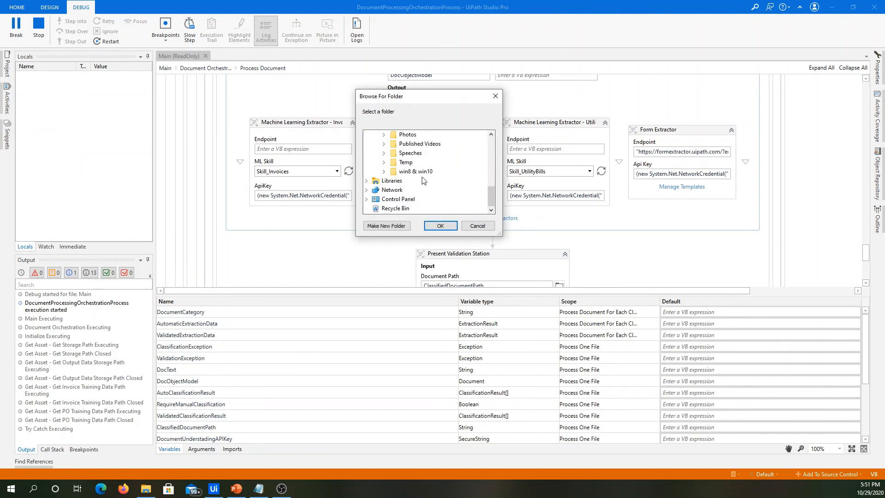
pyautogui.click(423, 180)
pyautogui.scroll(-1, 440, 179)
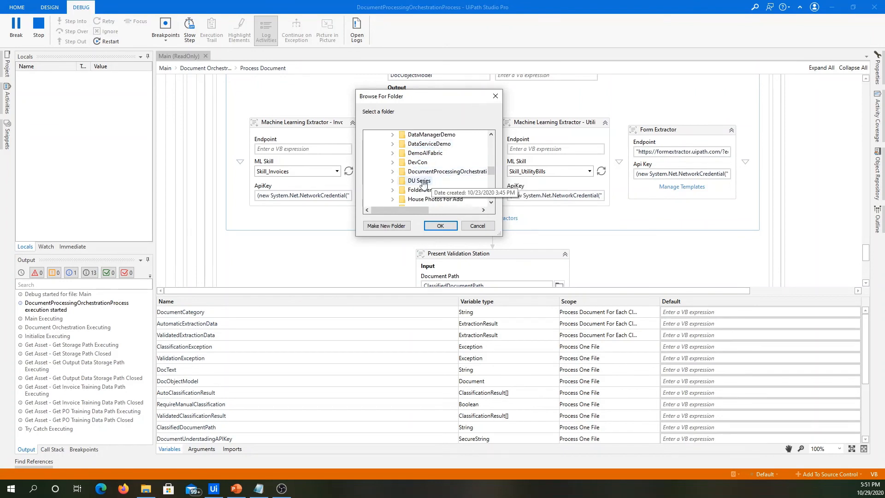
pyautogui.click(420, 190)
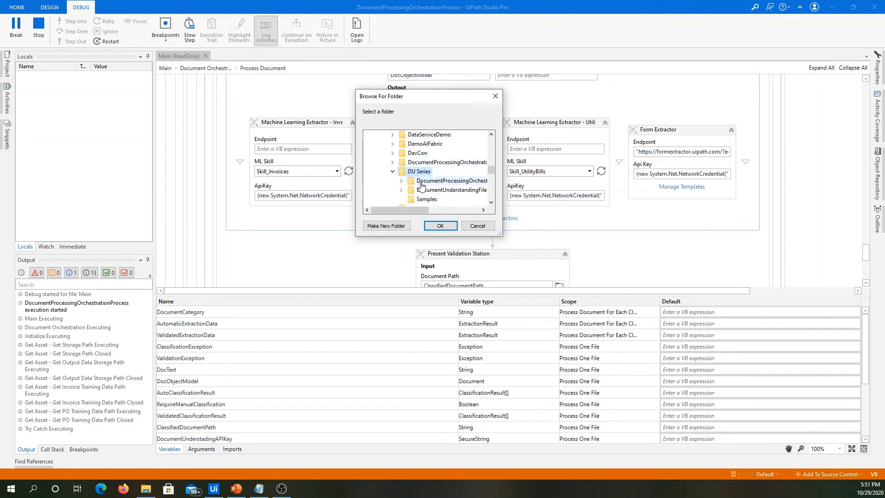
pyautogui.click(440, 225)
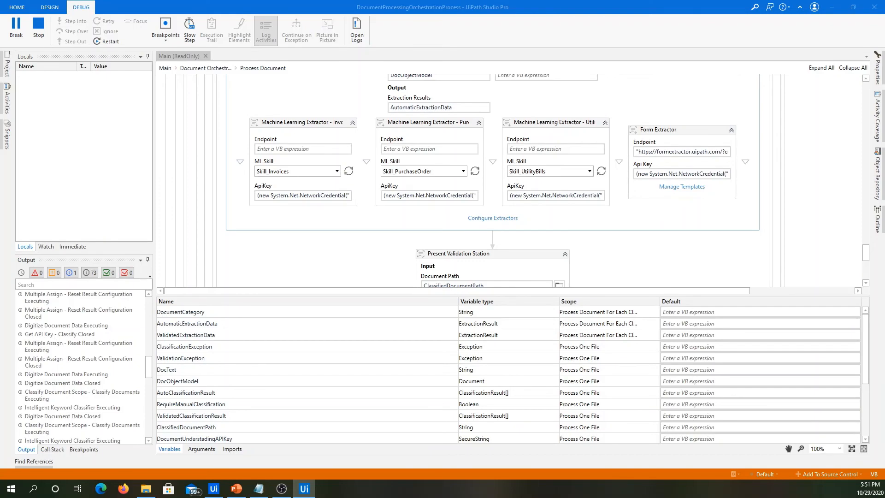
# Review and save the Form 10-K's BL Sheet table, and submit the document, accepting automatic confirmation of the remaining rows and field.
pyautogui.scroll(5, 634, 307)
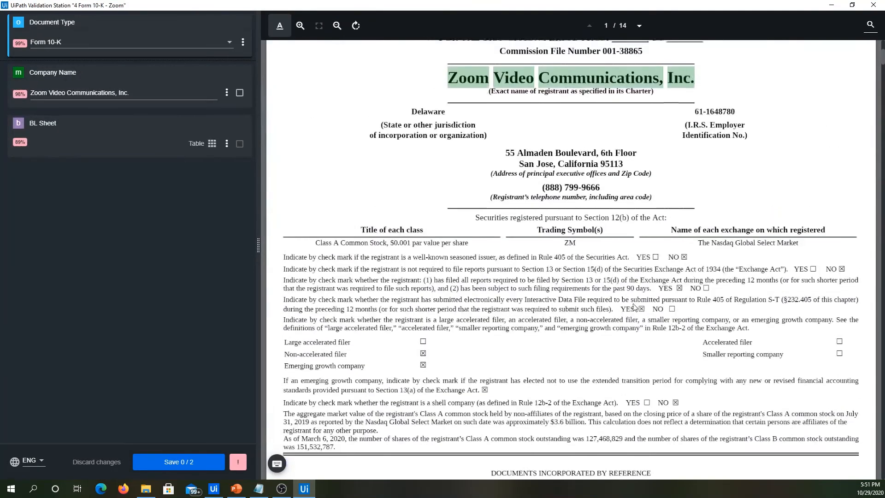
pyautogui.scroll(5, 635, 307)
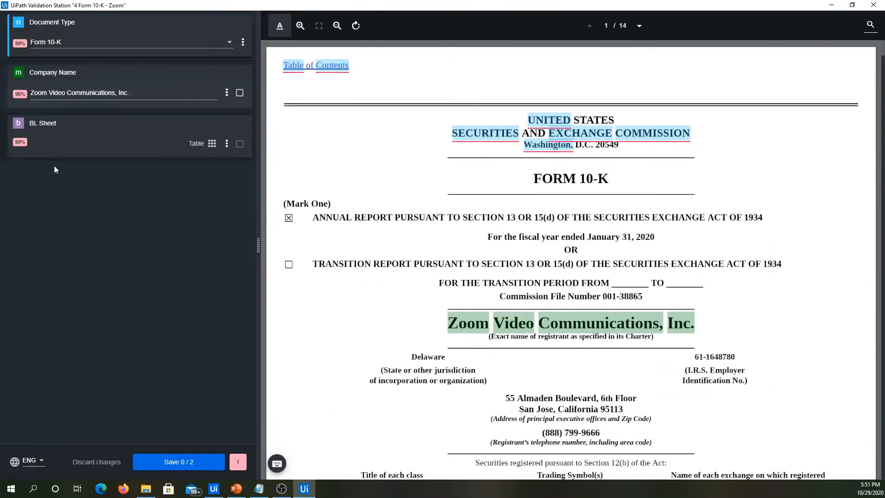
pyautogui.click(212, 144)
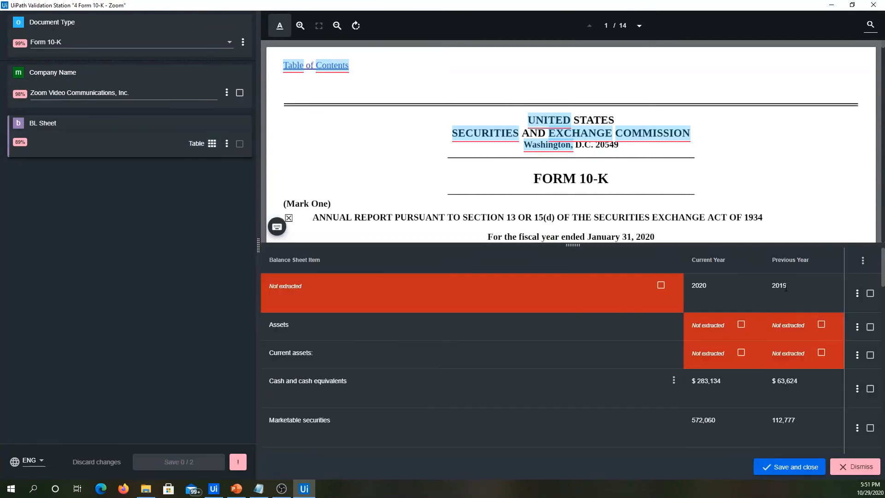
pyautogui.click(814, 469)
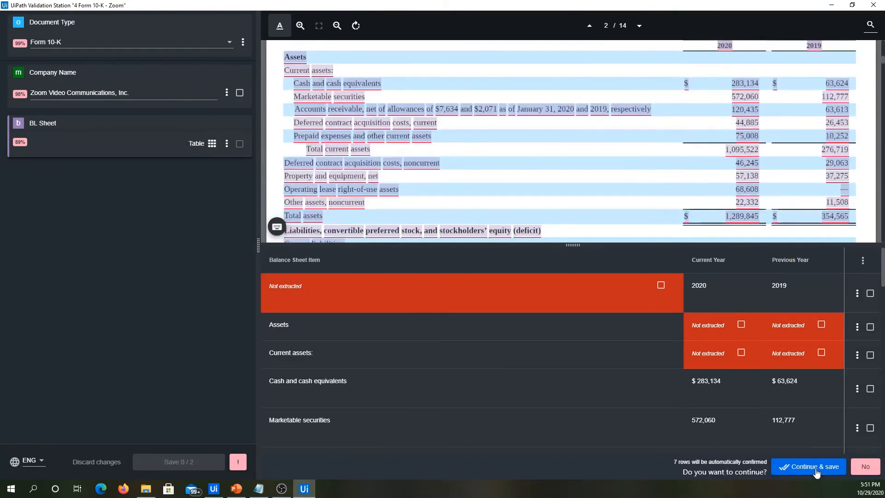
pyautogui.click(814, 466)
pyautogui.click(175, 465)
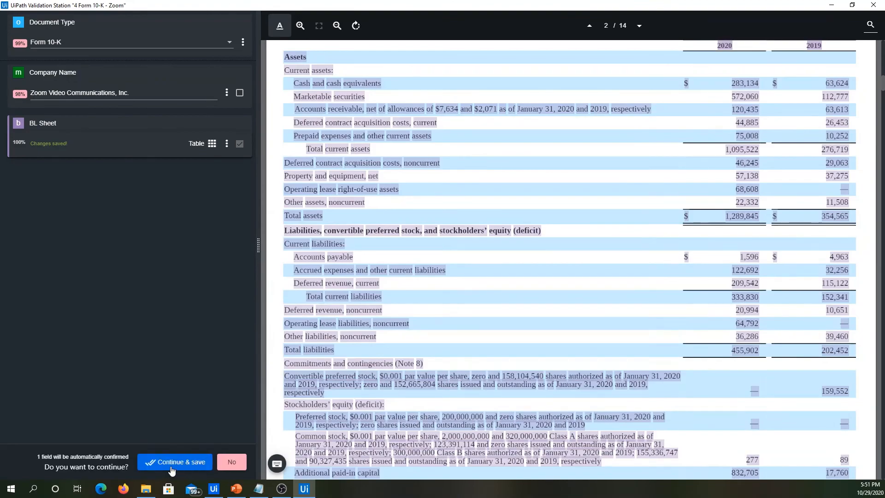
pyautogui.click(187, 463)
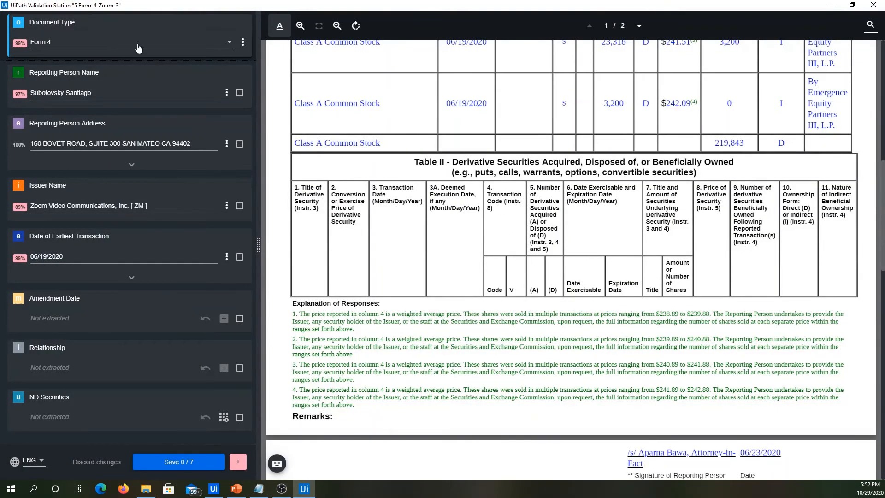
# Review and confirm Form 4's extracted Reporting Person Name, Reporting Person Address, Issuer Name and Date of Earliest Transaction.
pyautogui.scroll(10, 431, 167)
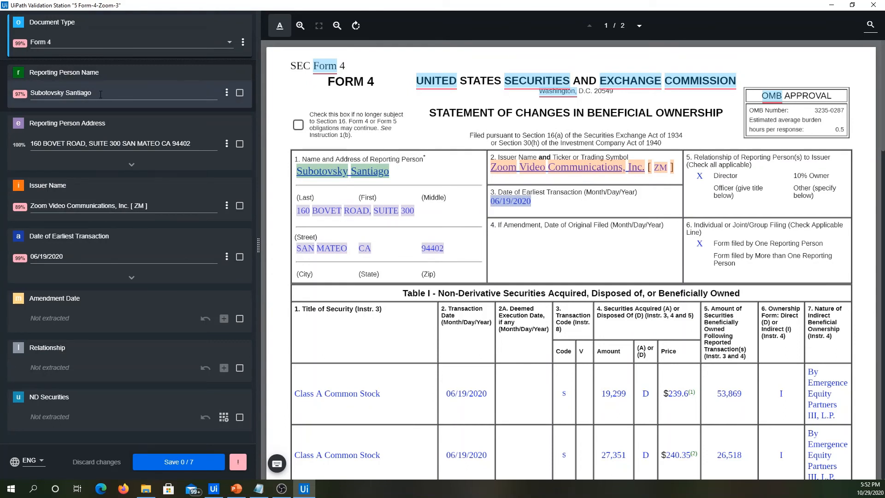
pyautogui.click(101, 94)
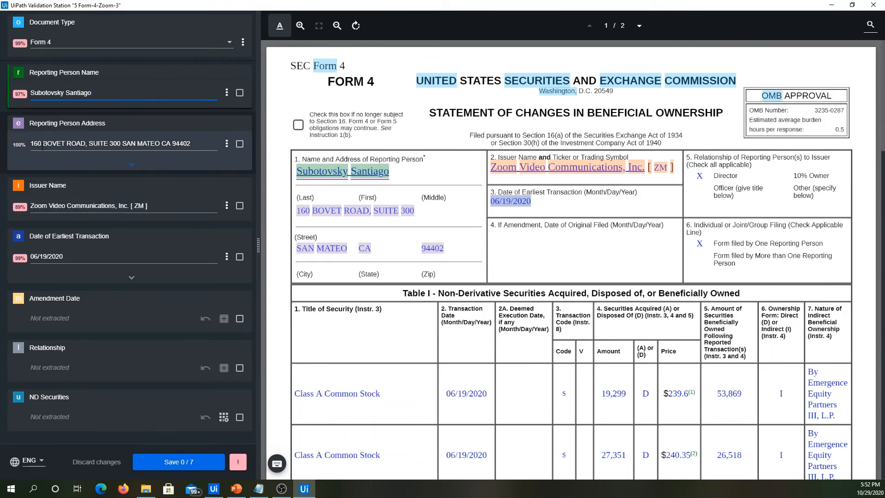
pyautogui.click(132, 166)
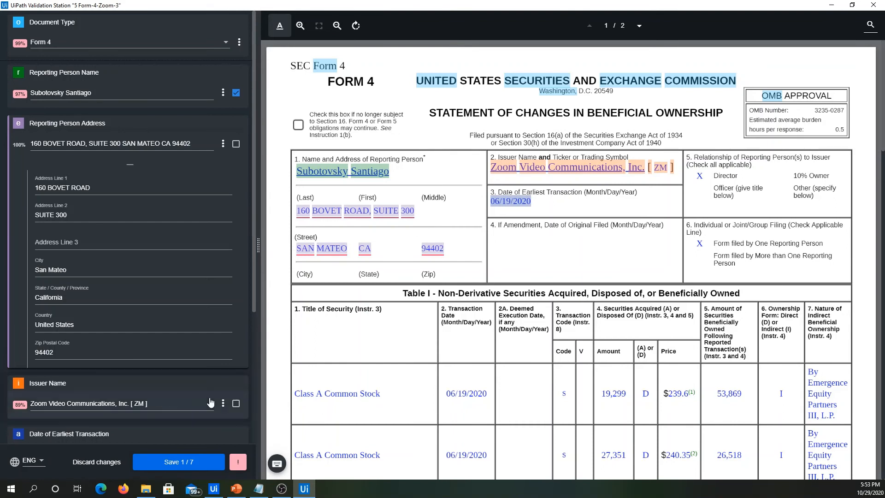
pyautogui.click(177, 405)
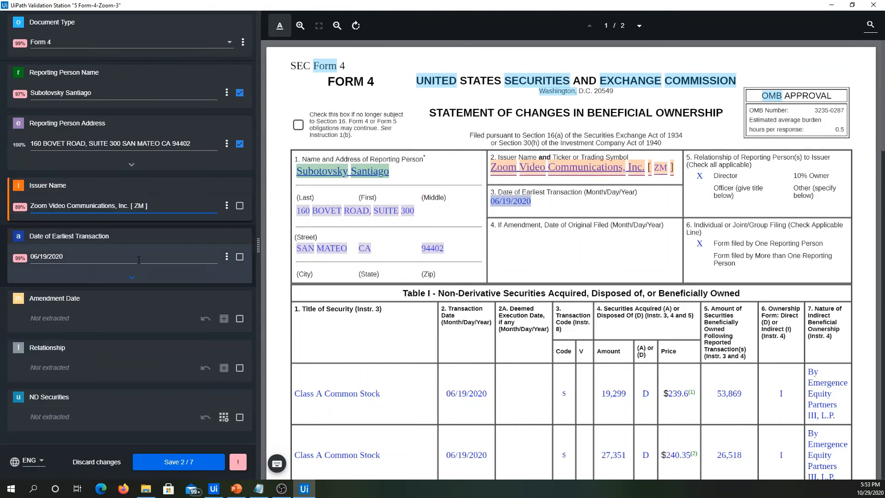
pyautogui.click(174, 251)
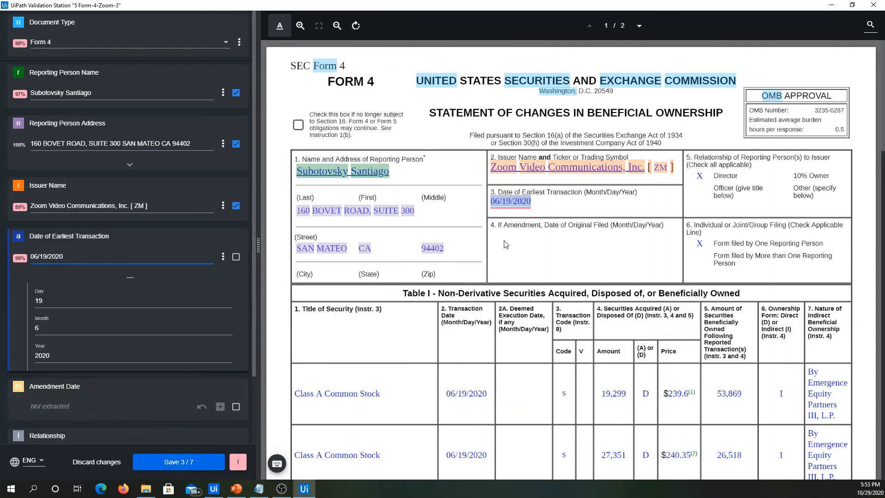
pyautogui.click(130, 410)
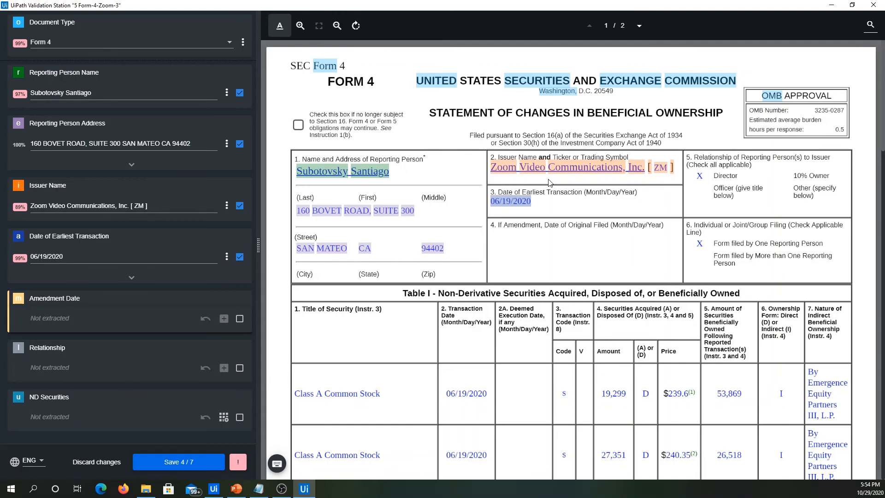
# Check the Form 4 page's securities table against the unextracted fields and save the document's validated data without filling those fields.
pyautogui.scroll(-5, 556, 308)
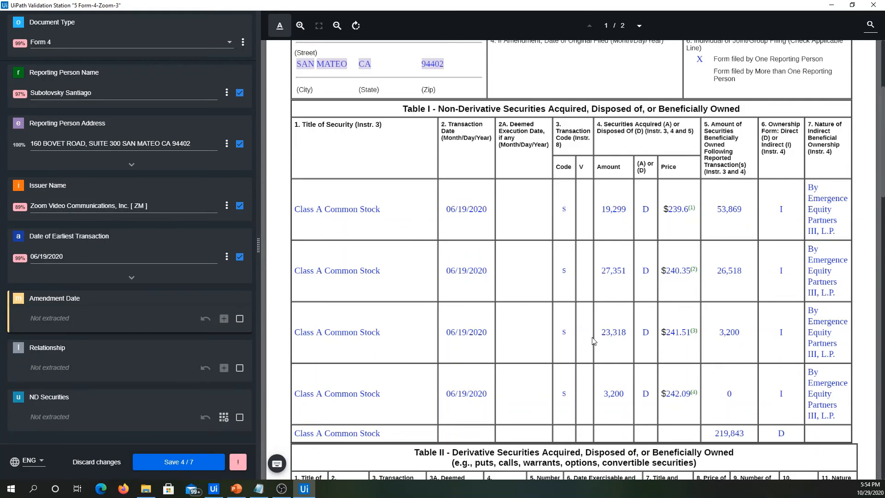
pyautogui.scroll(-1, 554, 429)
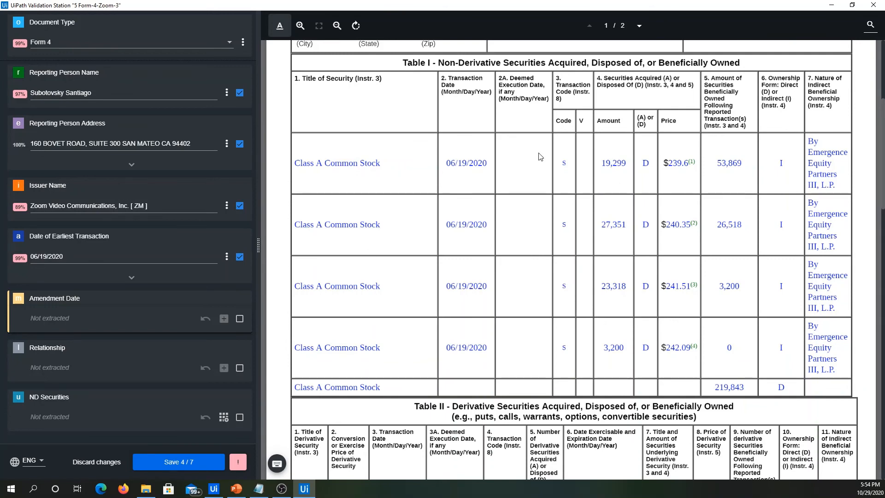
pyautogui.scroll(1, 638, 451)
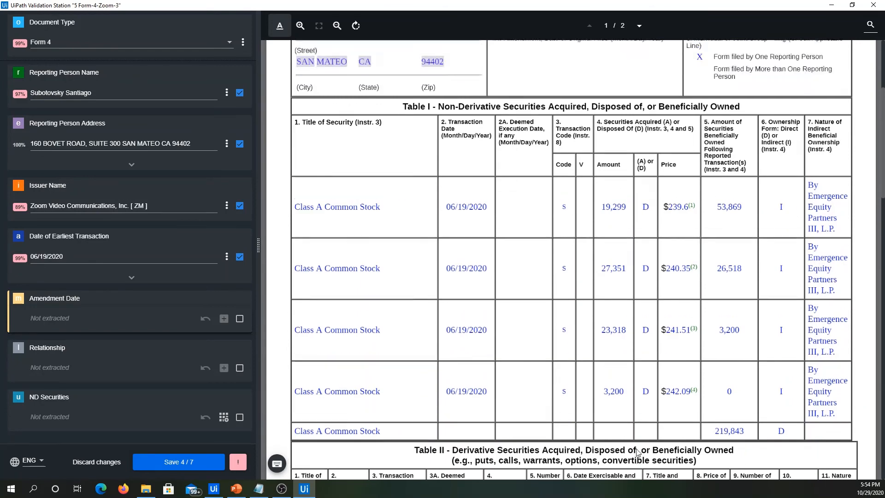
pyautogui.scroll(3, 622, 434)
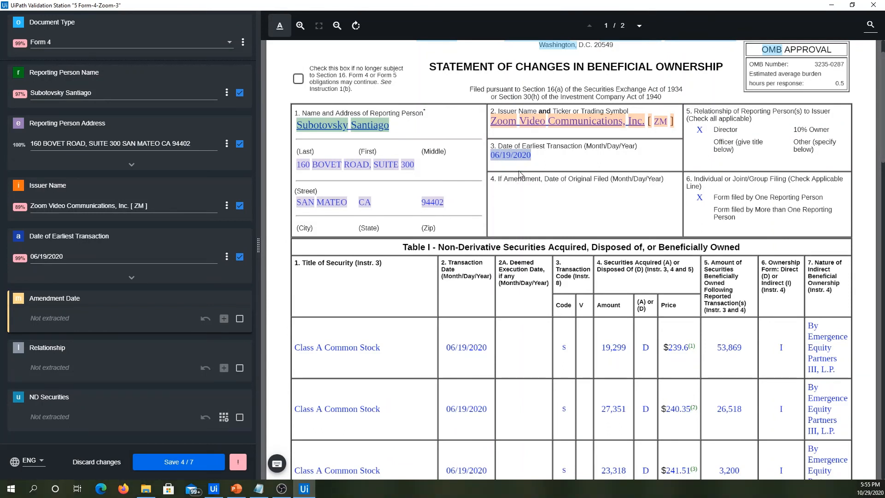
pyautogui.scroll(1, 518, 170)
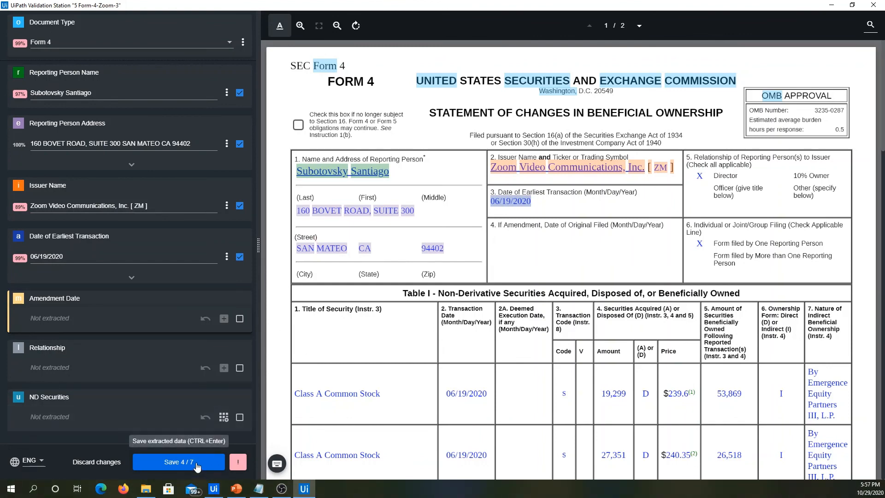
pyautogui.click(198, 466)
pyautogui.click(189, 469)
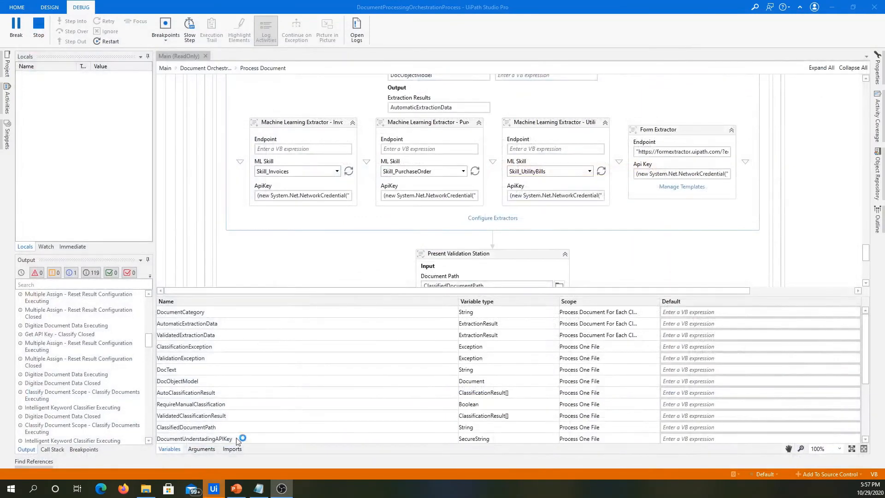
# Open the Form 10-K Template for editing from the Form Extractor's template management.
pyautogui.click(667, 187)
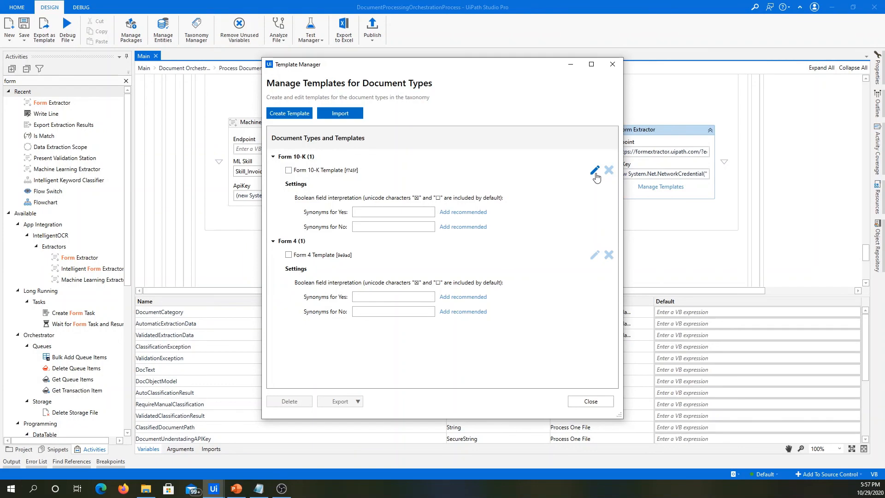
pyautogui.click(594, 171)
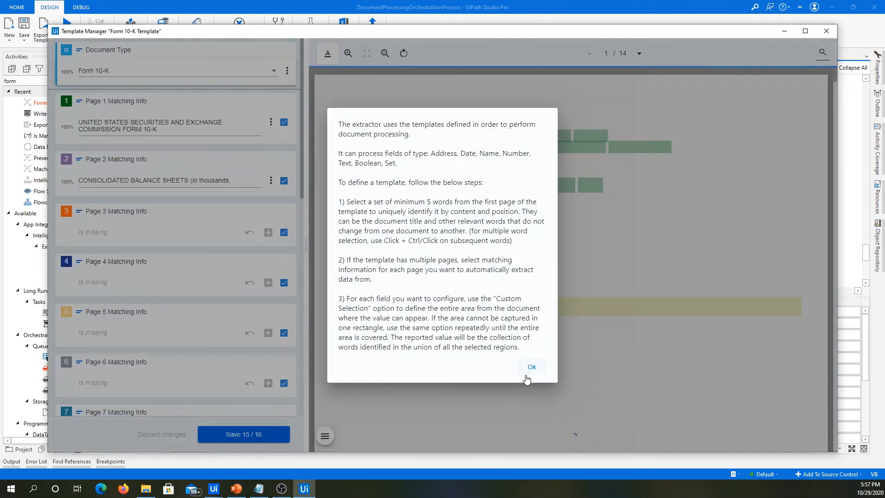
pyautogui.click(531, 367)
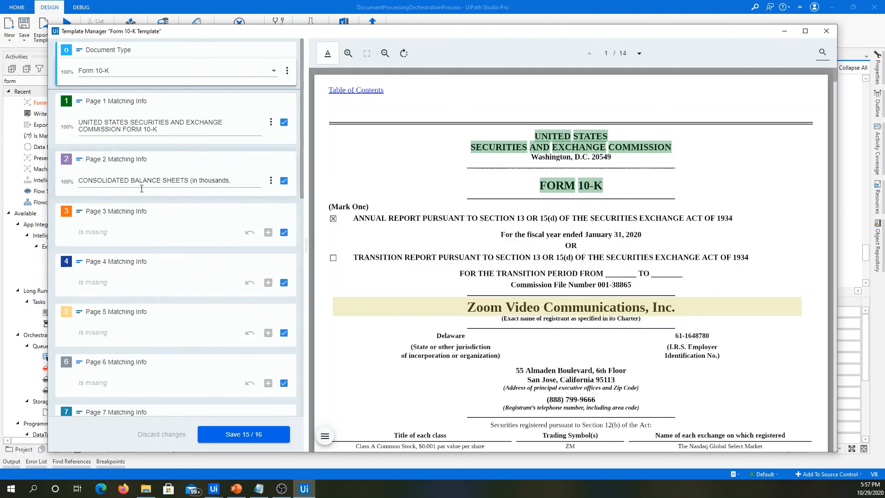
# Replace the Company Name field's custom selection with a slightly narrower area around "Zoom Video Communications, Inc." on page 1.
pyautogui.scroll(-10, 124, 339)
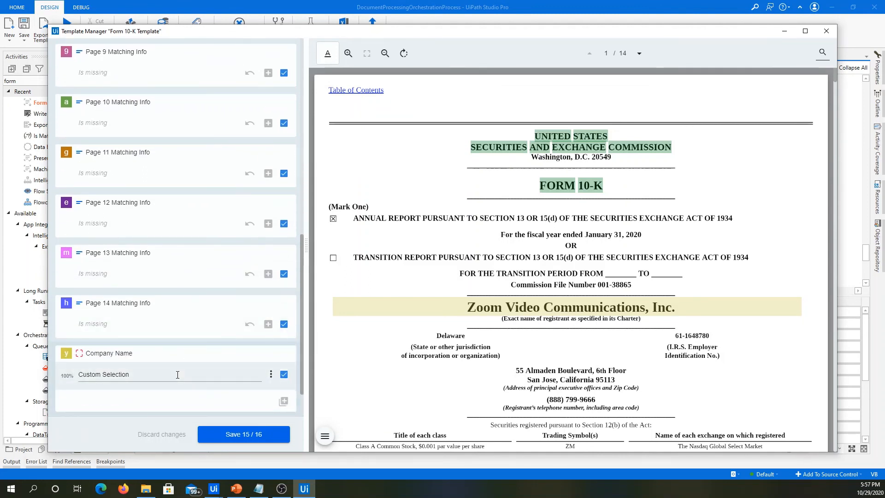
pyautogui.click(174, 376)
pyautogui.moveTo(338, 252); pyautogui.dragTo(786, 270)
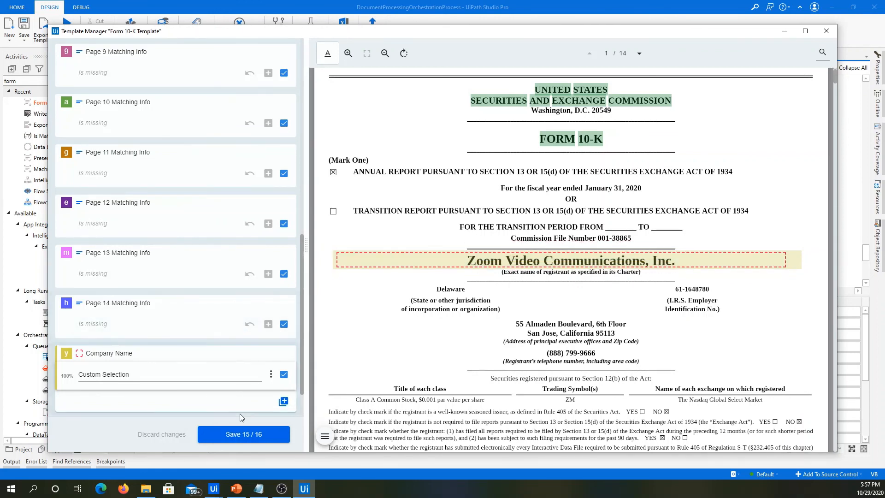
pyautogui.click(270, 373)
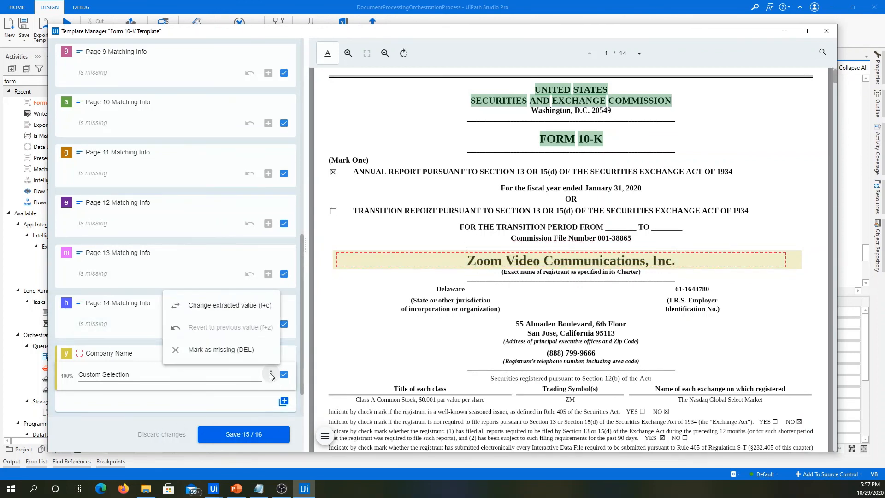
pyautogui.click(240, 314)
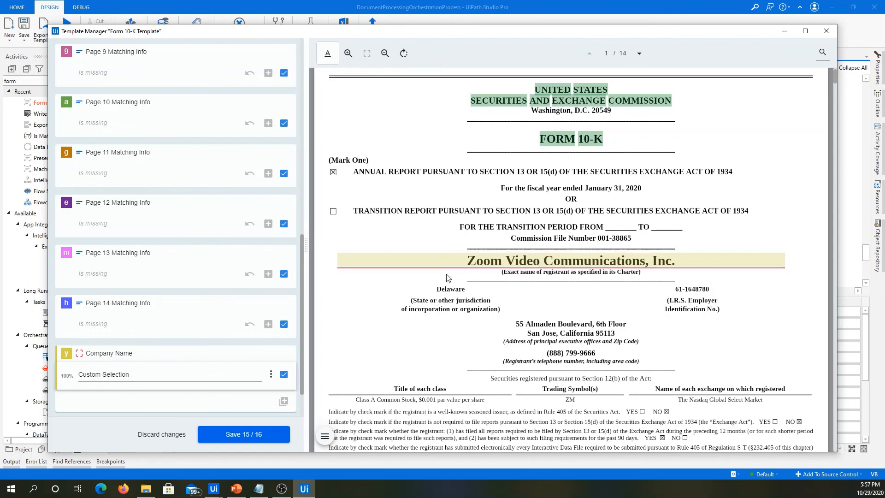
# Save the edited Form 10-K template and close the template management window.
pyautogui.scroll(-1, 401, 272)
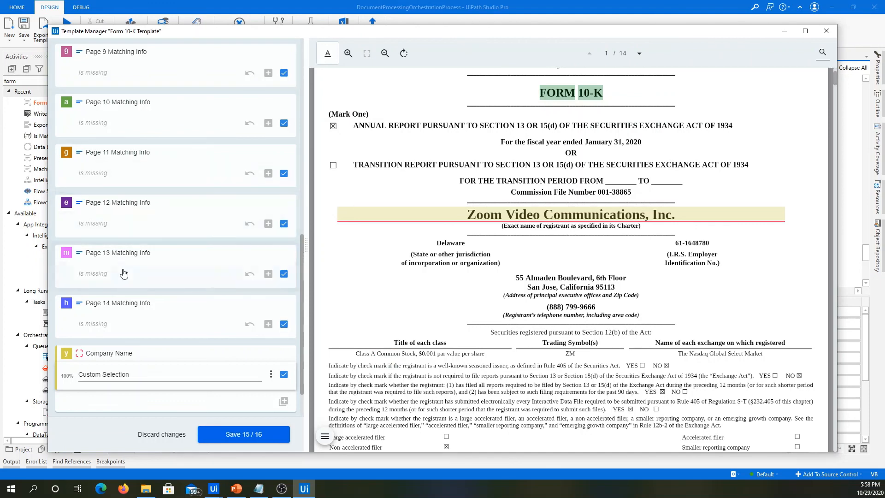
pyautogui.scroll(3, 123, 274)
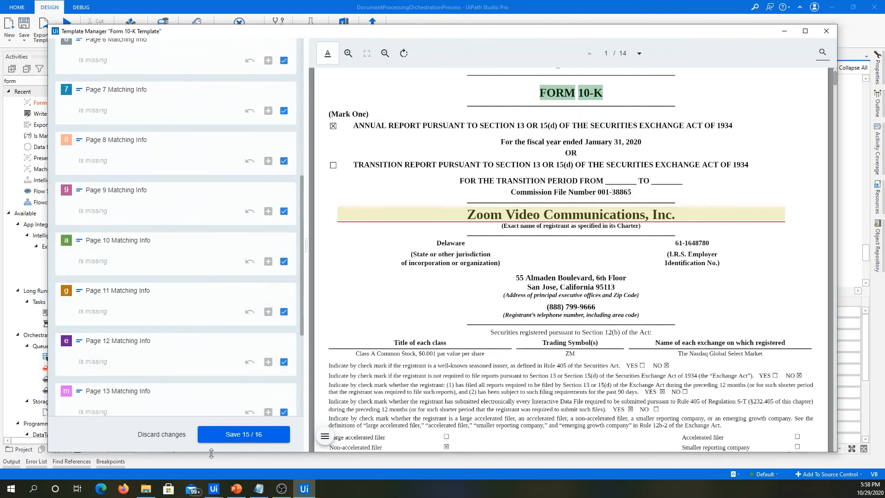
pyautogui.click(234, 444)
pyautogui.click(223, 434)
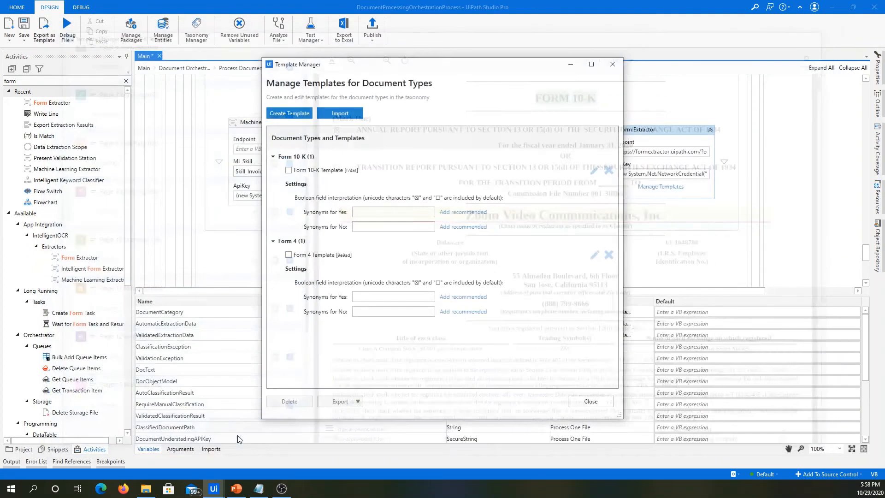
pyautogui.click(594, 401)
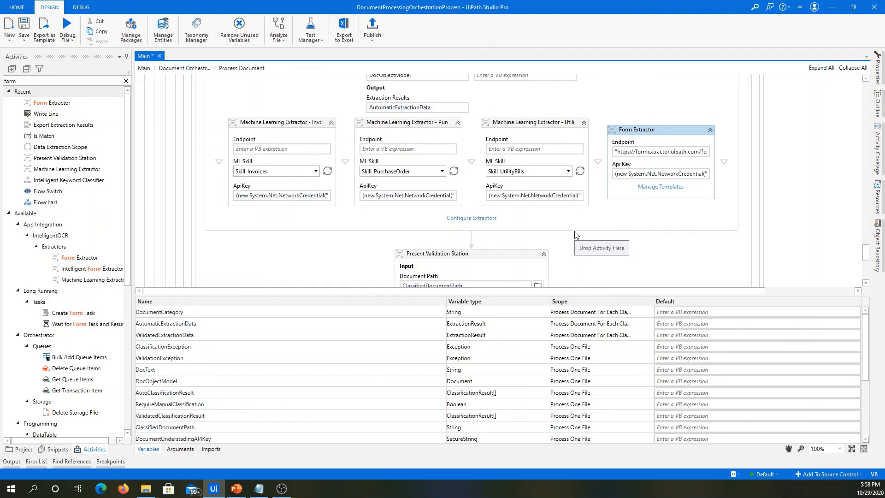
pyautogui.scroll(-3, 647, 233)
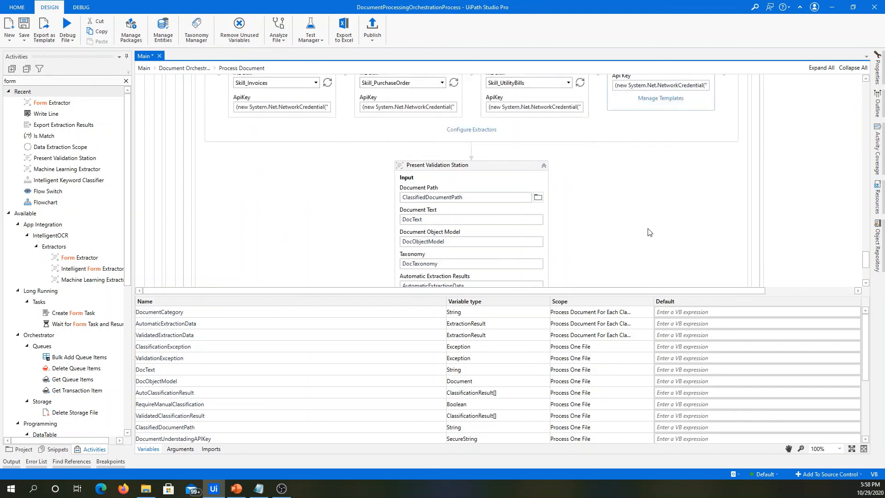
pyautogui.scroll(2, 662, 242)
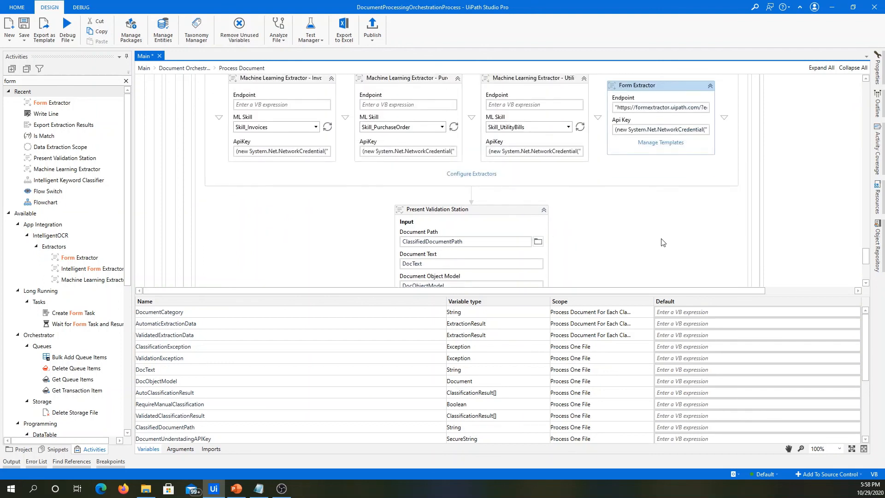
pyautogui.scroll(1, 635, 185)
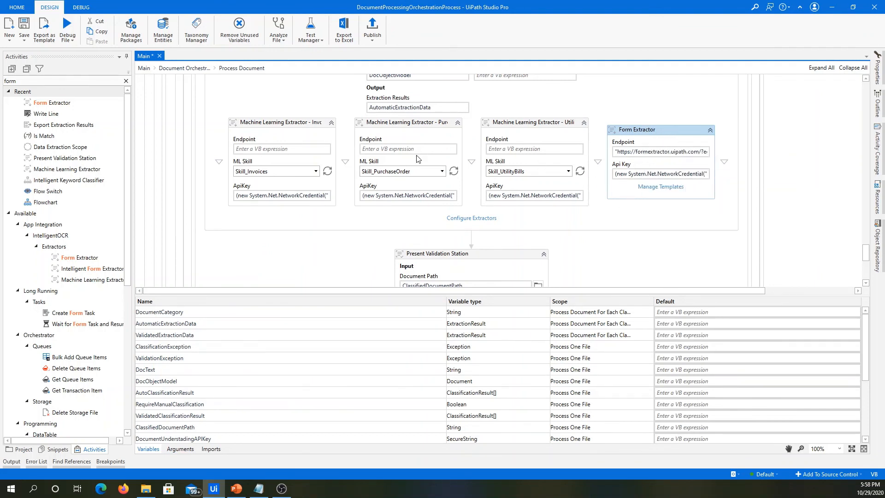
# Open the 5 Form-4-Zoom-3 PDF from the Samples folder and examine the X mark beside Director in the relationship section.
pyautogui.click(146, 488)
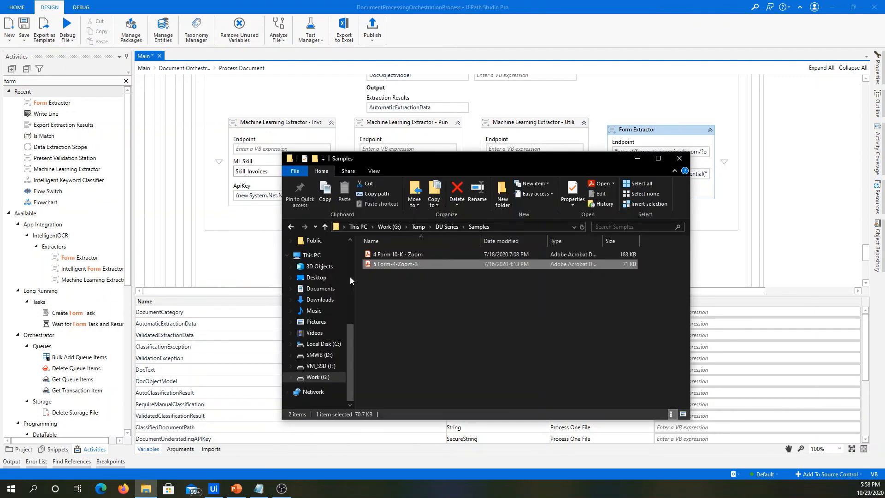
pyautogui.doubleClick(424, 264)
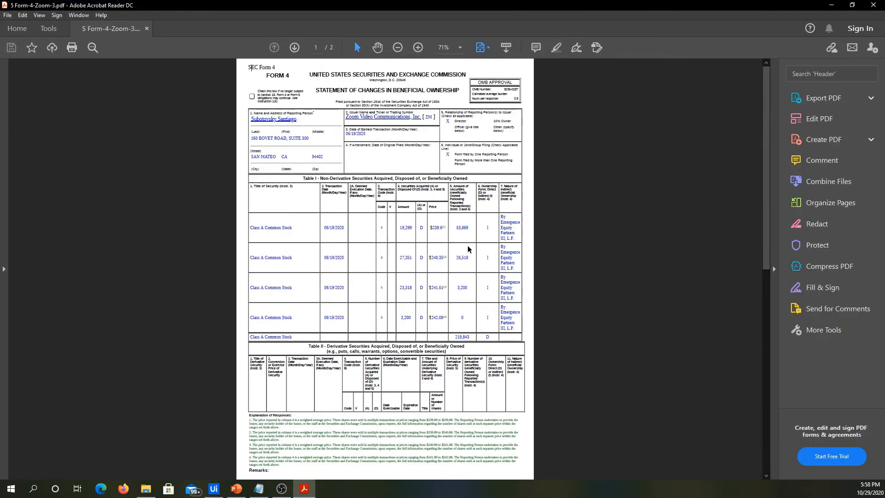
pyautogui.scroll(3, 466, 246)
pyautogui.scroll(2, 466, 247)
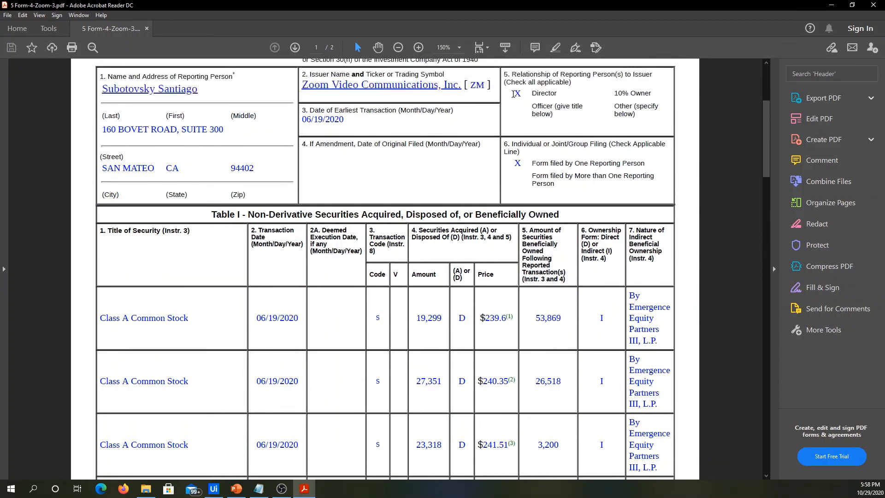
pyautogui.moveTo(511, 92)
pyautogui.mouseDown()
pyautogui.moveTo(525, 82)
pyautogui.moveTo(523, 97)
pyautogui.mouseUp()
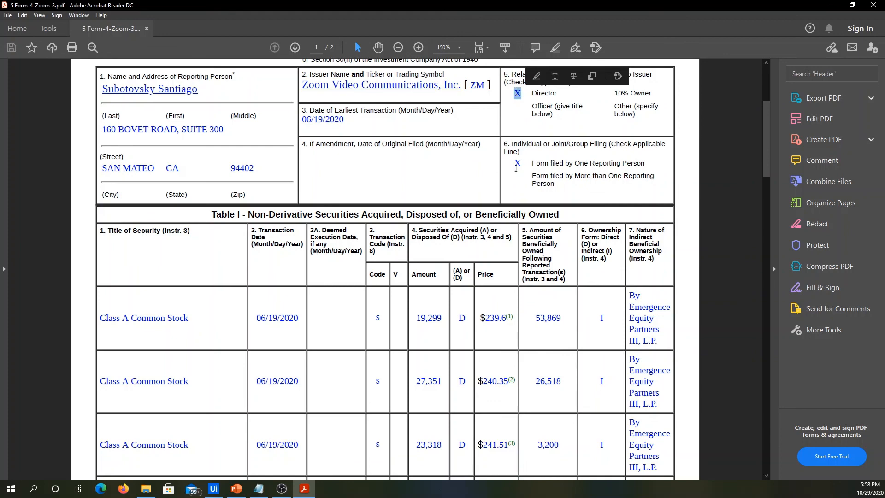
# Examine the column headings and rows of the Form 4 PDF's Table I, close the PDF and return to the workflow.
pyautogui.scroll(-4, 624, 188)
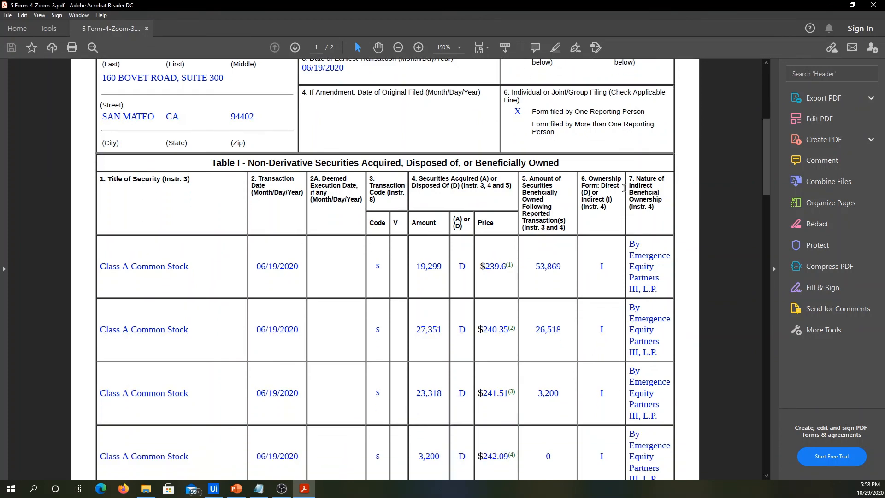
pyautogui.scroll(-2, 623, 188)
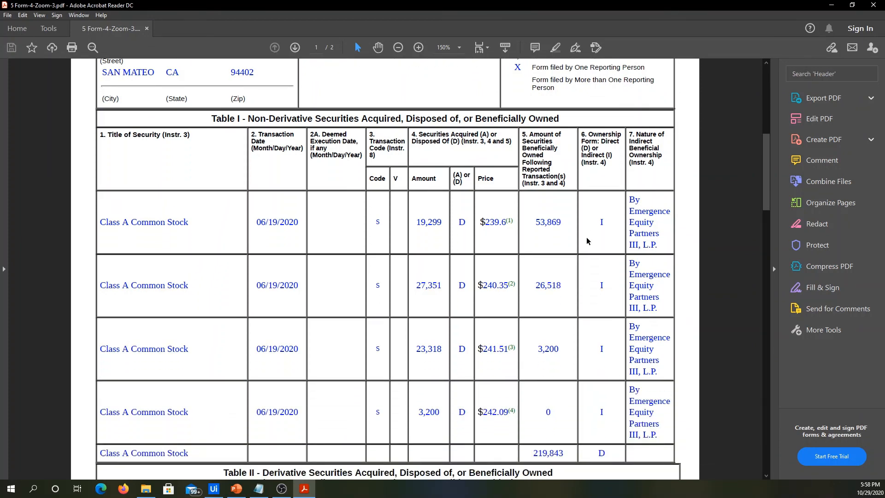
pyautogui.scroll(-1, 376, 269)
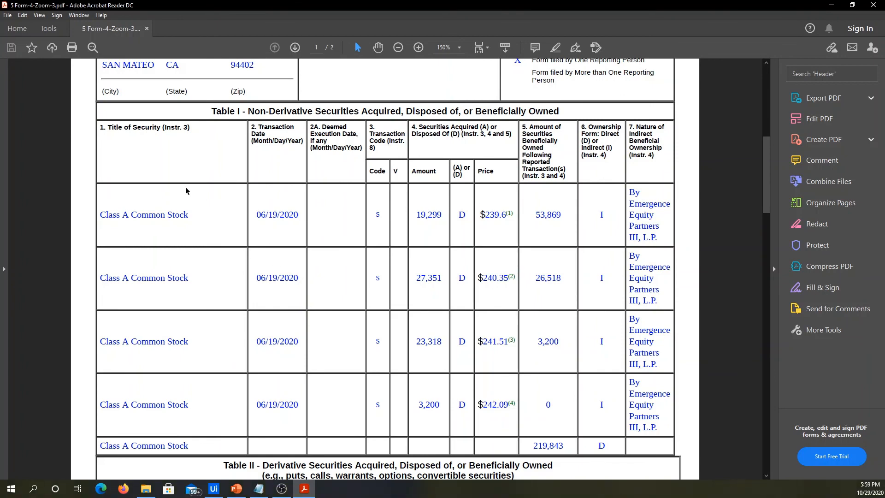
pyautogui.moveTo(105, 127); pyautogui.dragTo(286, 141)
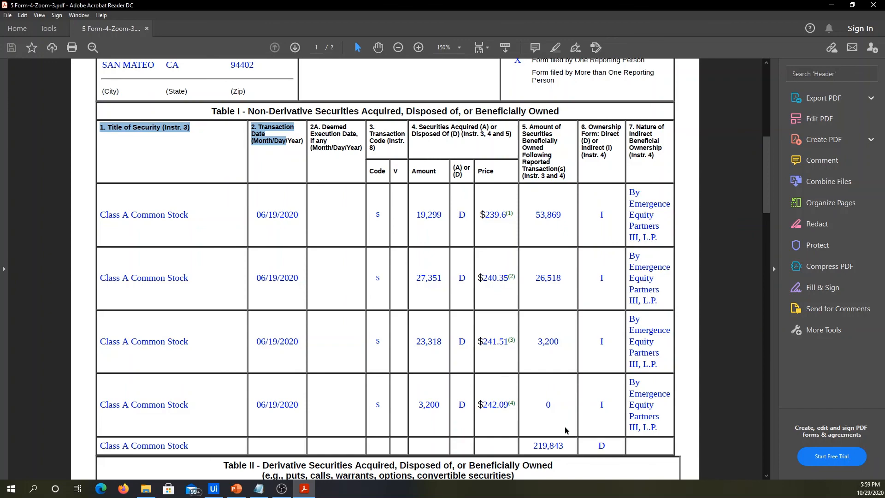
pyautogui.click(874, 4)
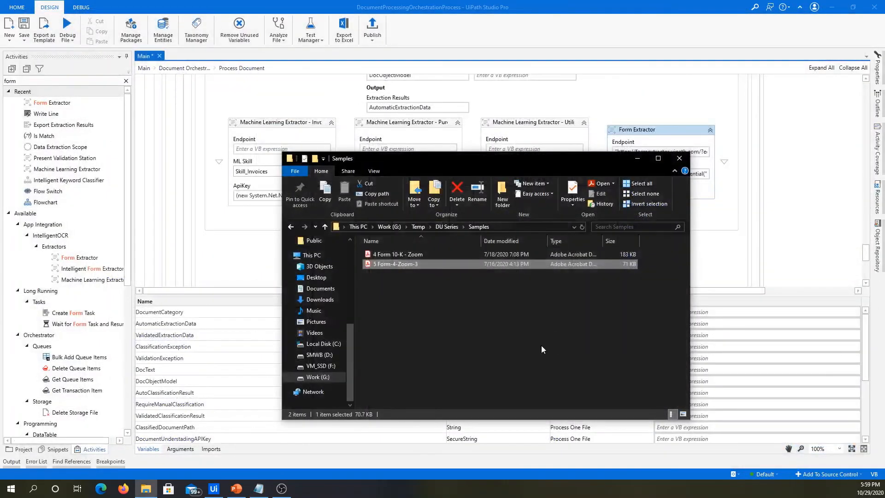
pyautogui.click(724, 225)
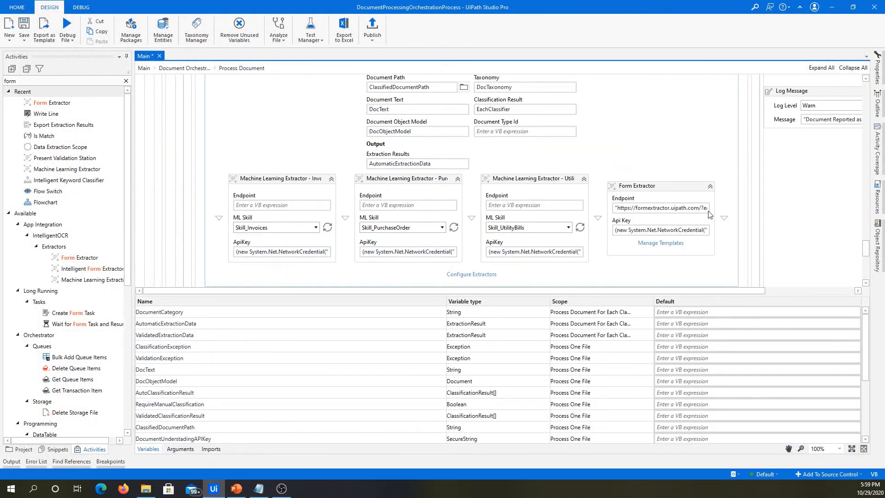